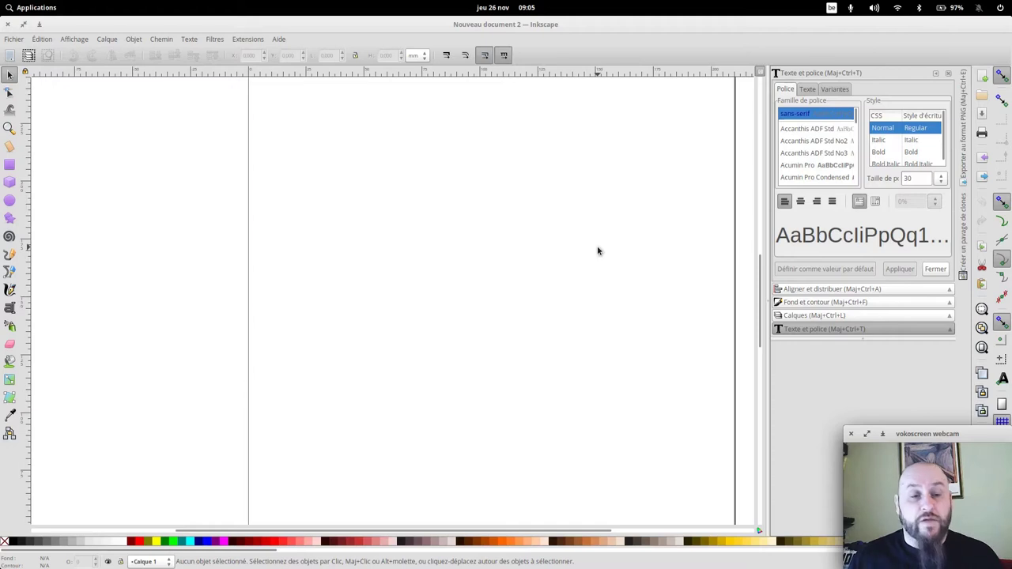
Import the lamp photo IMG_20201124_133827_774.jpg, accepting the default JPEG import settings
{"action": "left_click", "coordinate": [14, 39]}
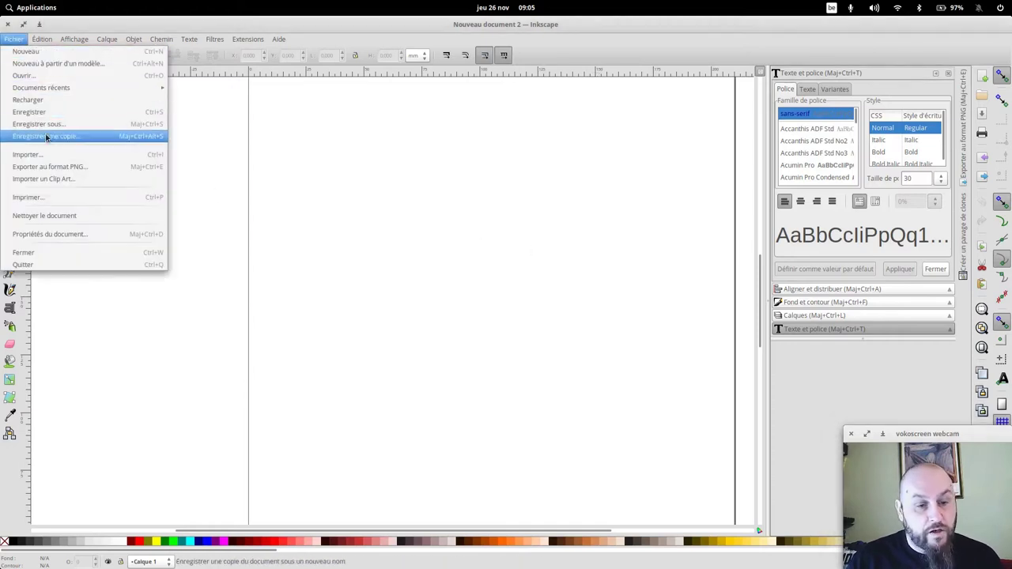
{"action": "left_click", "coordinate": [45, 155]}
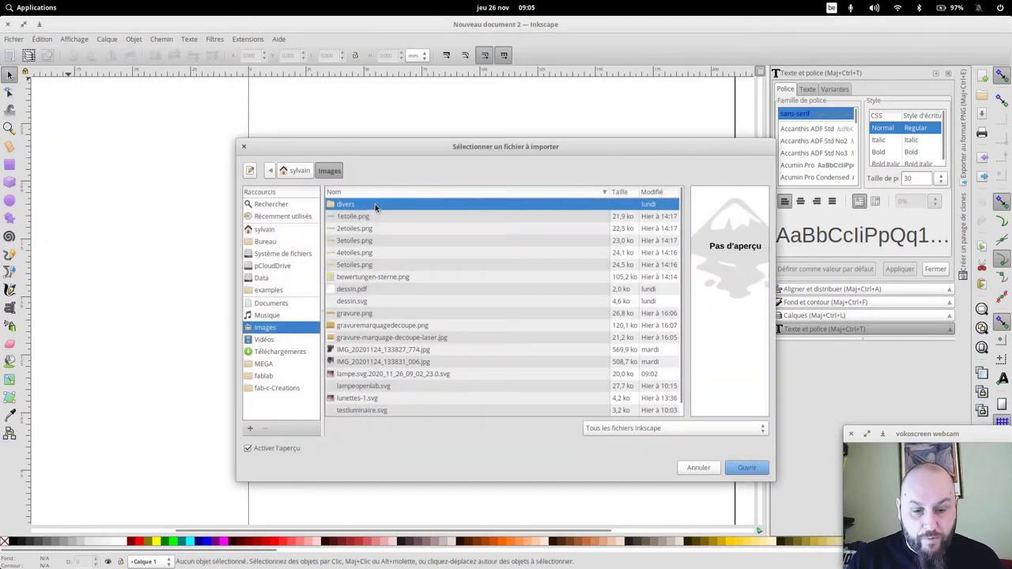
{"action": "left_click", "coordinate": [389, 350]}
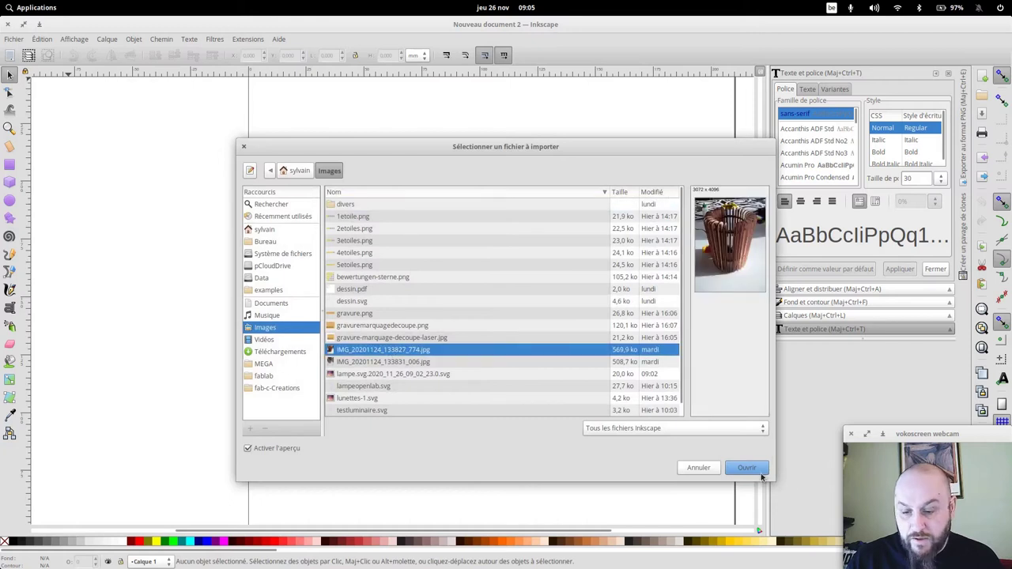
{"action": "left_click", "coordinate": [756, 468]}
{"action": "left_click", "coordinate": [594, 371]}
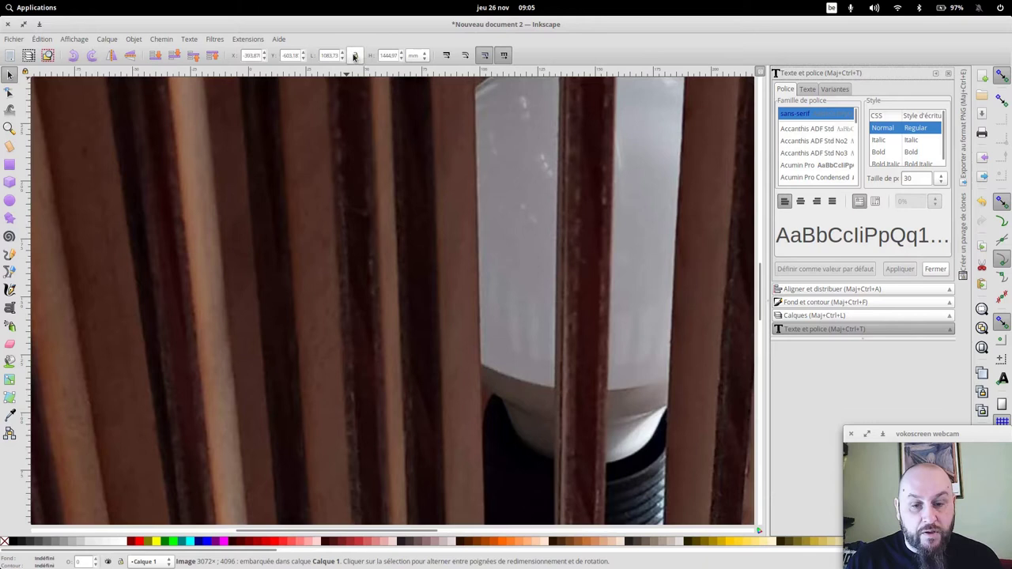
Resize the lamp photo to 400 mm wide and drag it into view
{"action": "triple_click", "coordinate": [328, 57]}
{"action": "type", "text": "400"}
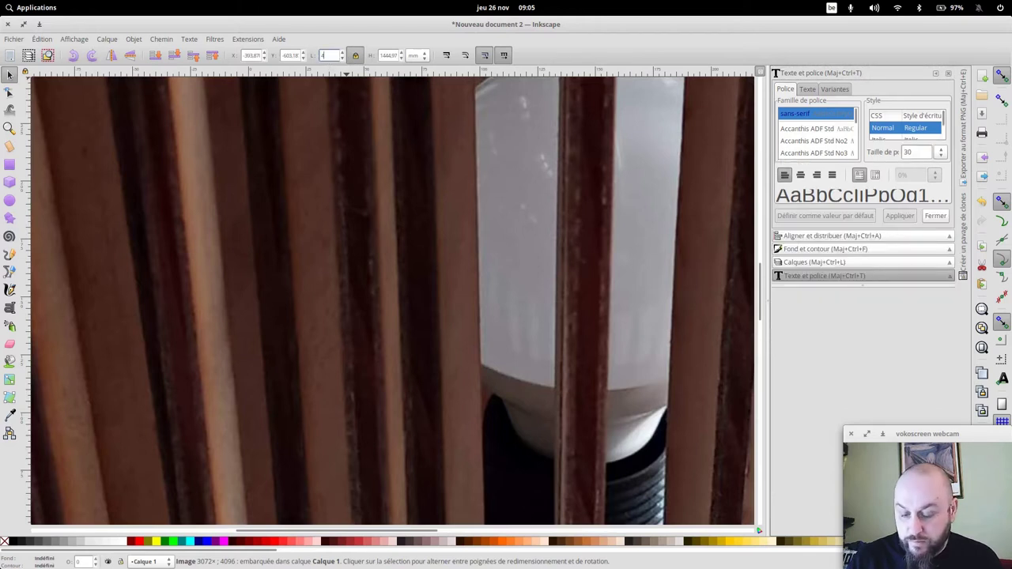
{"action": "key", "text": "Return"}
{"action": "scroll", "coordinate": [419, 237], "scroll_direction": "down", "scroll_amount": 2}
{"action": "scroll", "coordinate": [443, 234], "scroll_direction": "down", "scroll_amount": 3}
{"action": "scroll", "coordinate": [452, 229], "scroll_direction": "down", "scroll_amount": 5}
{"action": "left_click_drag", "start_coordinate": [134, 483], "coordinate": [545, 185]}
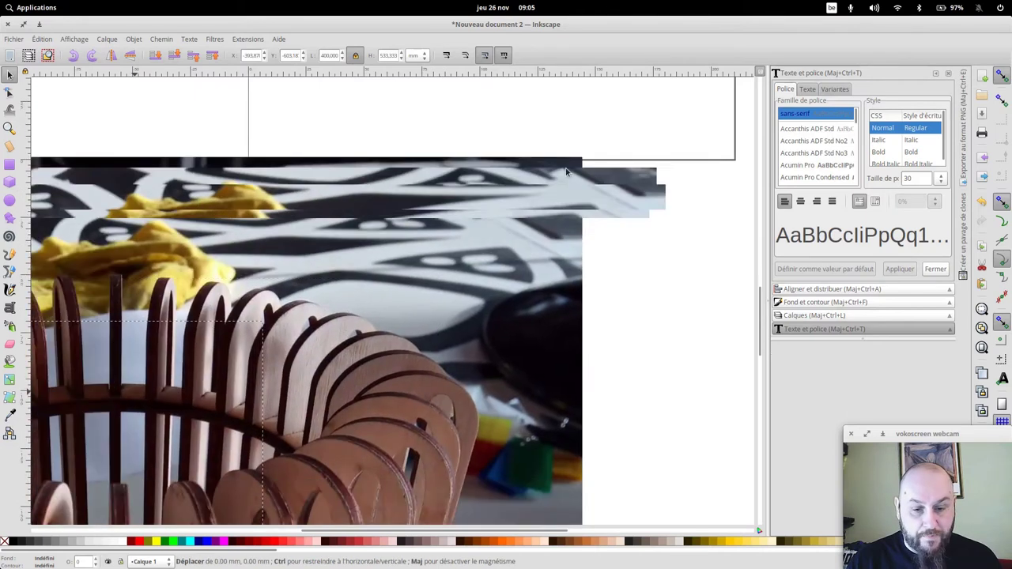
Shrink the photo to 200 mm wide, reposition it for reference, then delete it
{"action": "scroll", "coordinate": [530, 194], "scroll_direction": "up", "scroll_amount": 3}
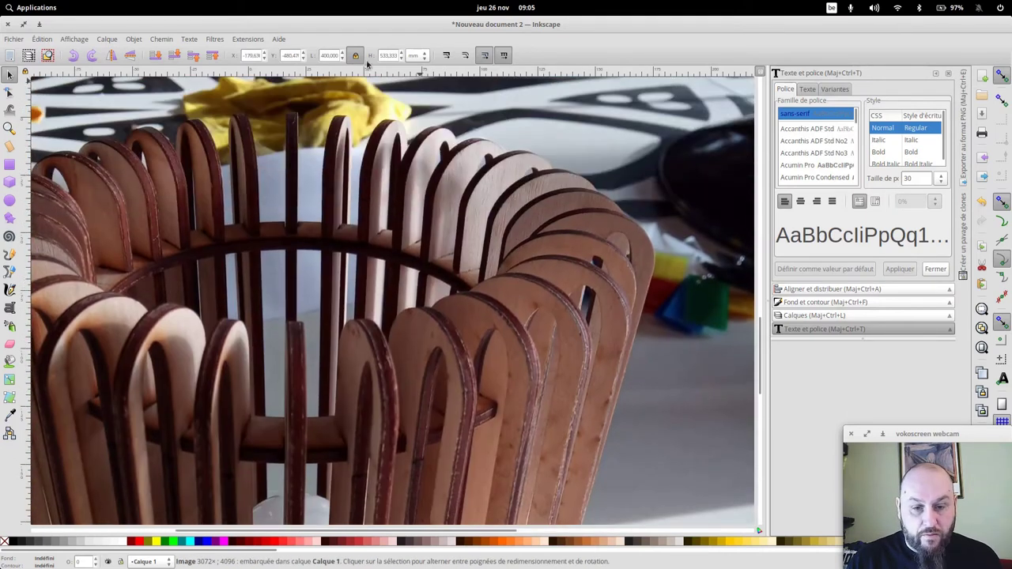
{"action": "triple_click", "coordinate": [331, 55]}
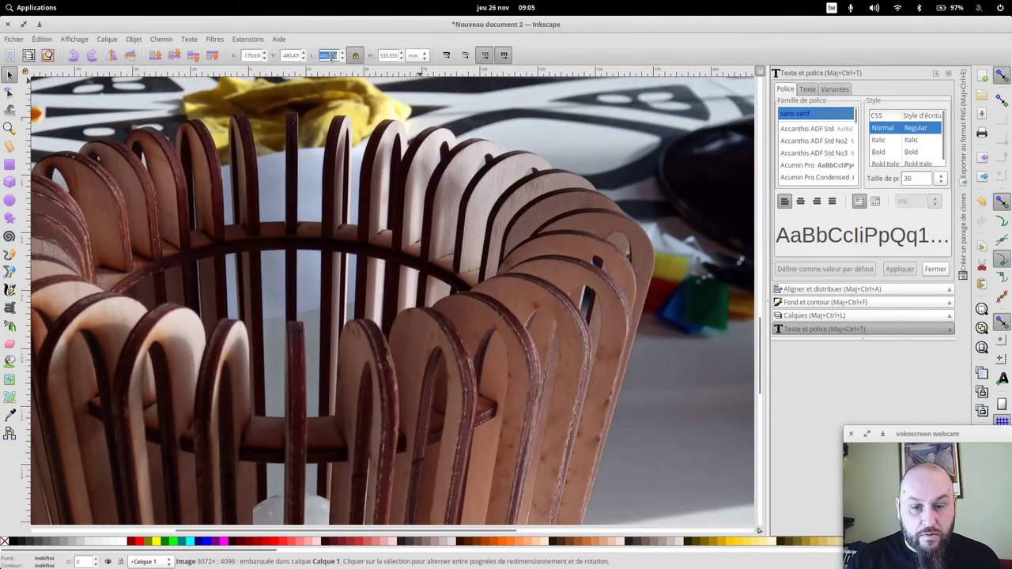
{"action": "type", "text": "200,0"}
{"action": "key", "text": "Return"}
{"action": "scroll", "coordinate": [398, 295], "scroll_direction": "up", "scroll_amount": 2}
{"action": "scroll", "coordinate": [387, 298], "scroll_direction": "up", "scroll_amount": 3}
{"action": "scroll", "coordinate": [348, 312], "scroll_direction": "down", "scroll_amount": 3}
{"action": "left_click_drag", "start_coordinate": [226, 337], "coordinate": [598, 150]}
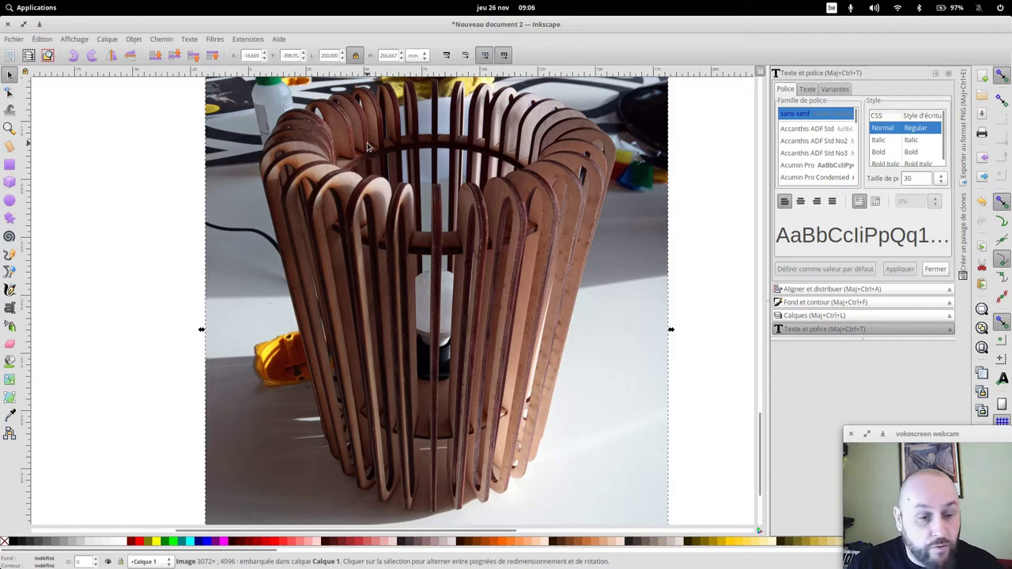
{"action": "key", "text": "Delete"}
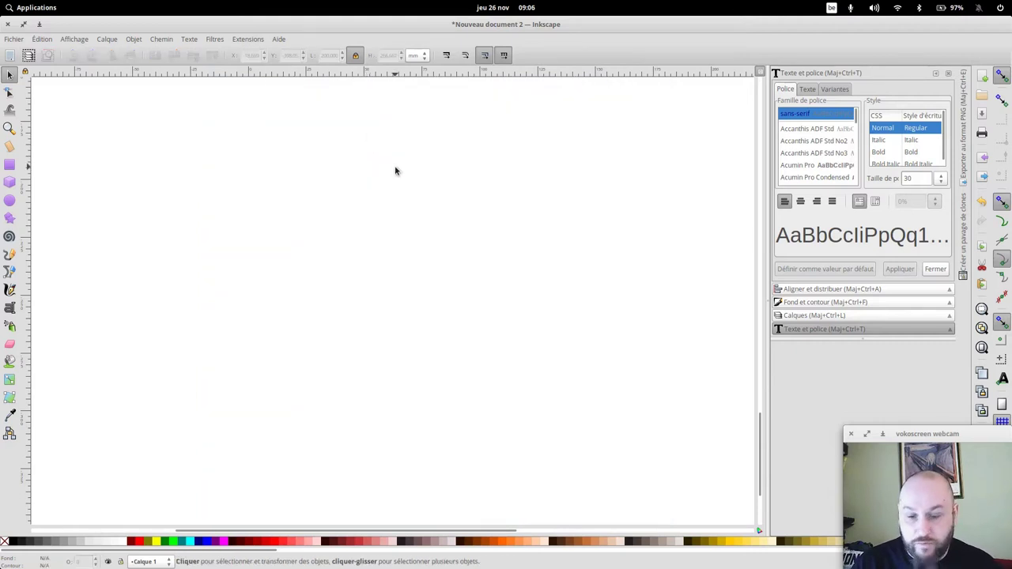
Set the page size to 1200 × 600 mm in Document Properties
{"action": "left_click", "coordinate": [13, 39]}
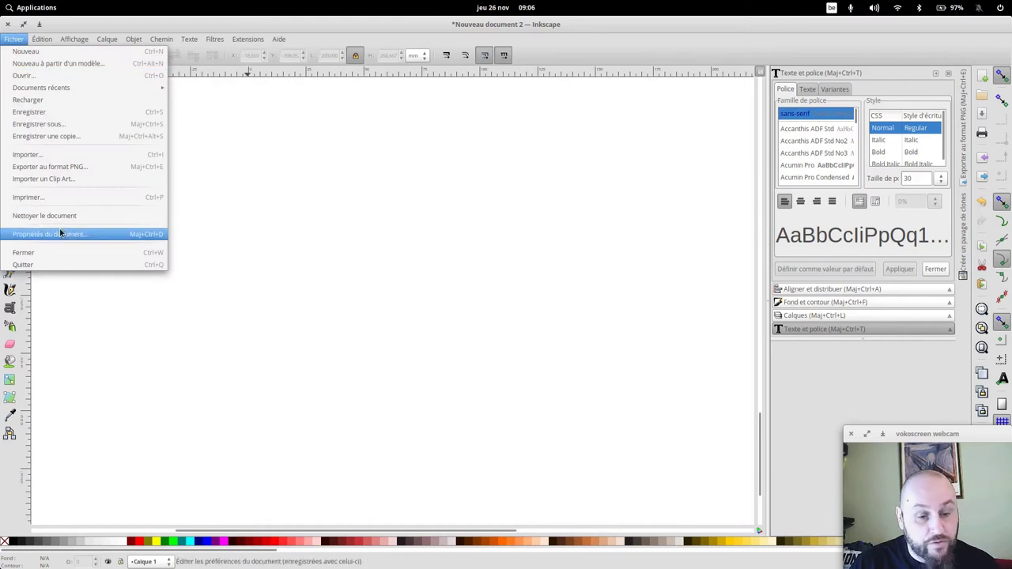
{"action": "left_click", "coordinate": [60, 233]}
{"action": "left_click_drag", "start_coordinate": [582, 350], "coordinate": [504, 353]}
{"action": "type", "text": "1200"}
{"action": "key", "text": "Tab"}
{"action": "type", "text": "600"}
{"action": "key", "text": "Return"}
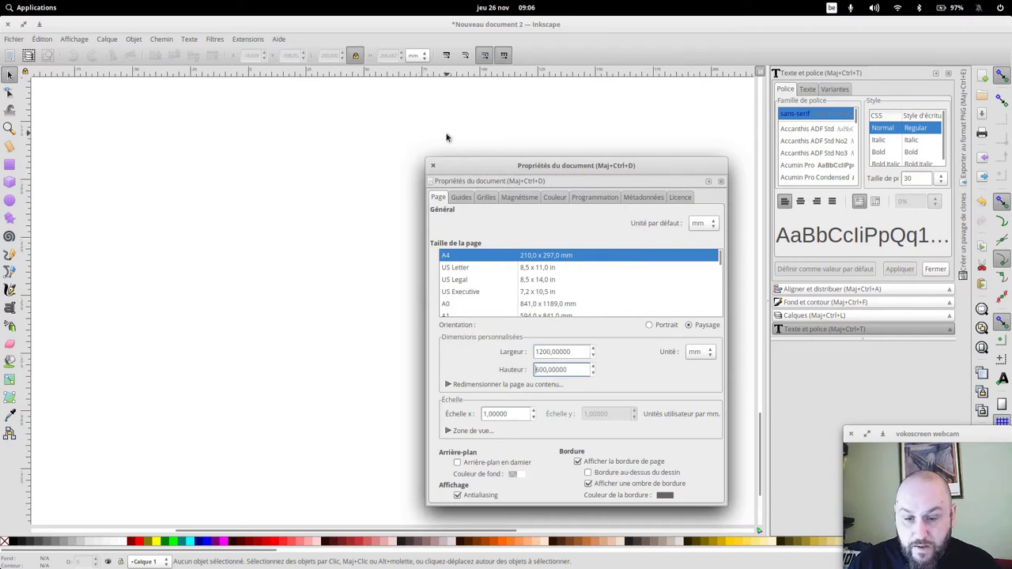
{"action": "left_click", "coordinate": [433, 165]}
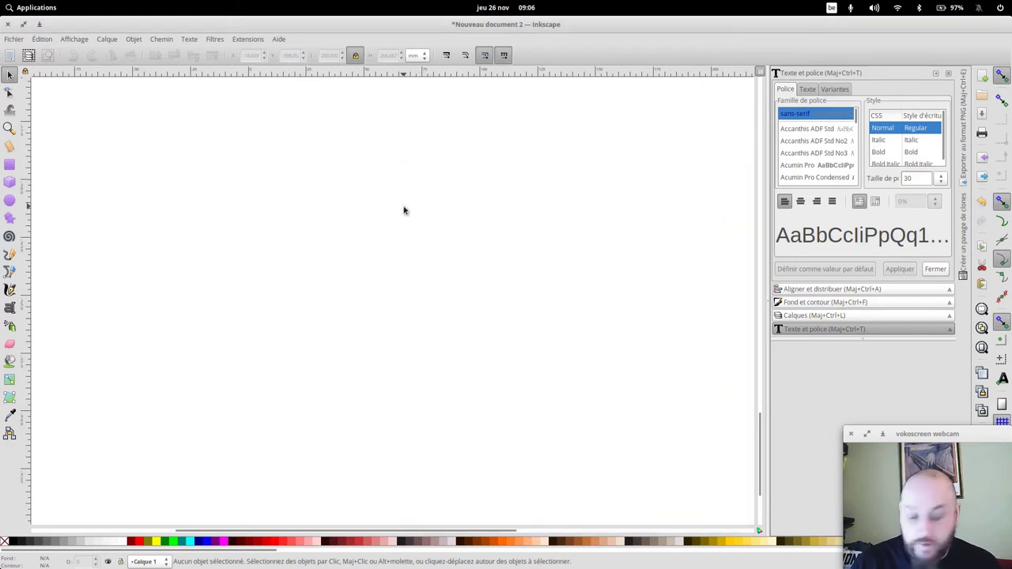
Zoom out and pan so the whole page is centred in view
{"action": "scroll", "coordinate": [403, 210], "scroll_direction": "down", "scroll_amount": 5}
{"action": "scroll", "coordinate": [403, 210], "scroll_direction": "down", "scroll_amount": 2}
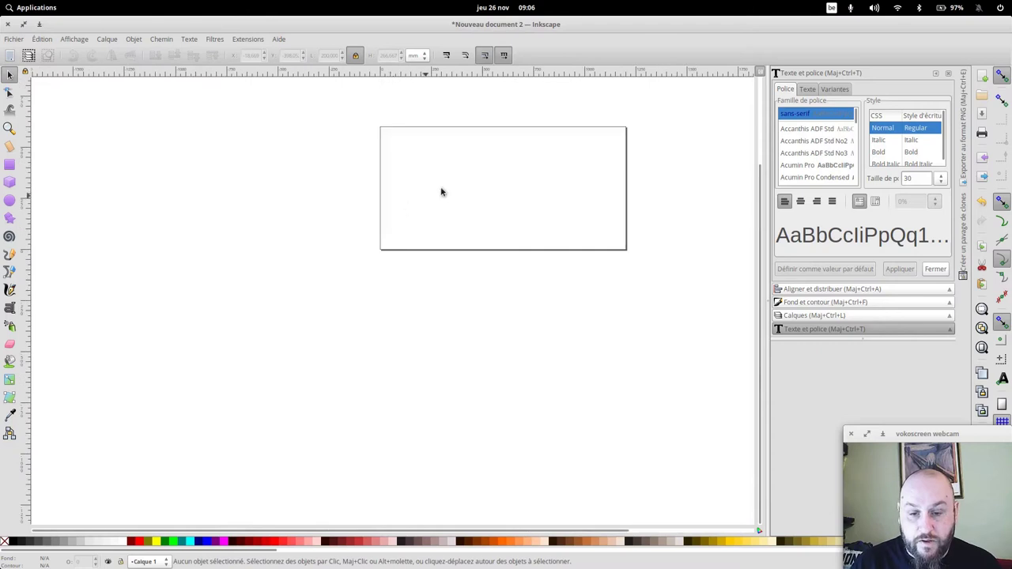
{"action": "scroll", "coordinate": [452, 190], "scroll_direction": "up", "scroll_amount": 2}
{"action": "left_click_drag", "start_coordinate": [539, 195], "coordinate": [440, 261]}
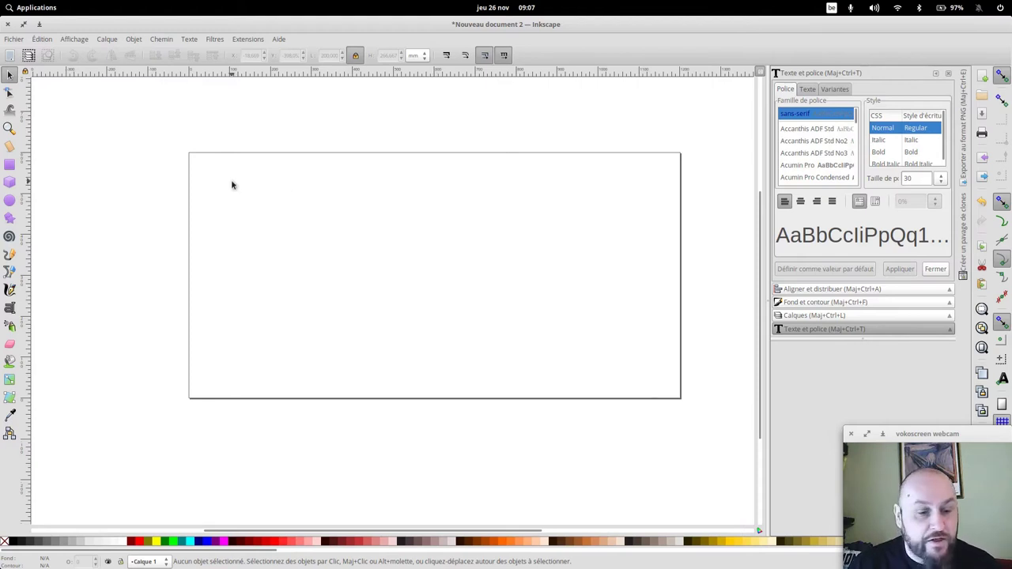
Draw a circle on the left of the page and resize it to 200 mm diameter
{"action": "left_click", "coordinate": [10, 200]}
{"action": "left_click_drag", "start_coordinate": [237, 208], "coordinate": [320, 277]}
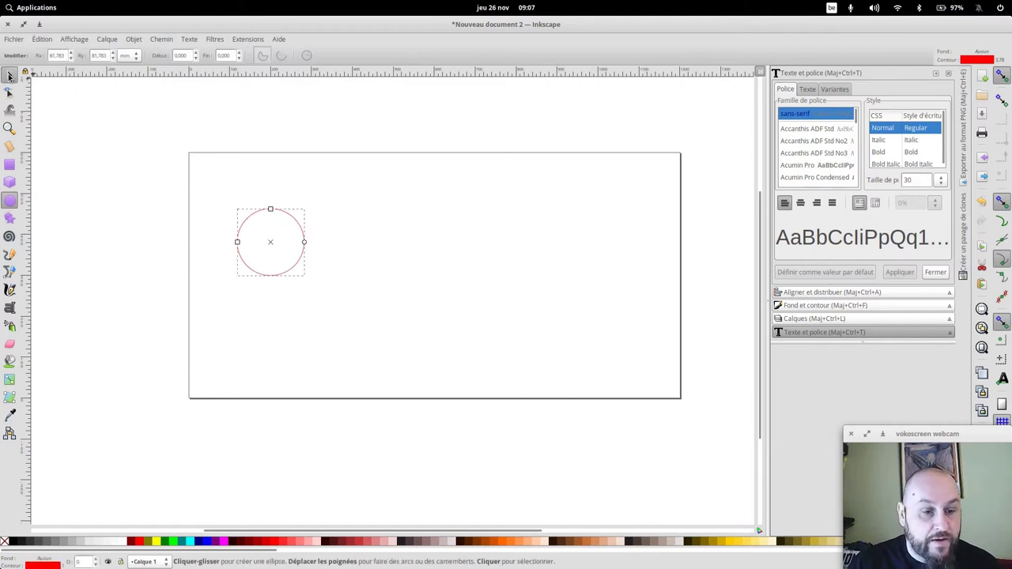
{"action": "left_click", "coordinate": [10, 76]}
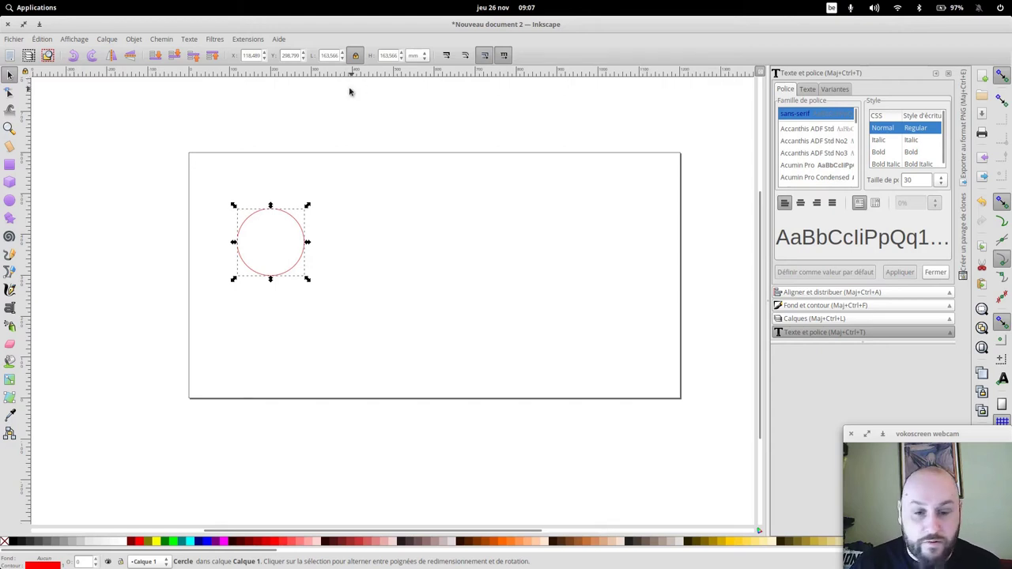
{"action": "triple_click", "coordinate": [330, 55]}
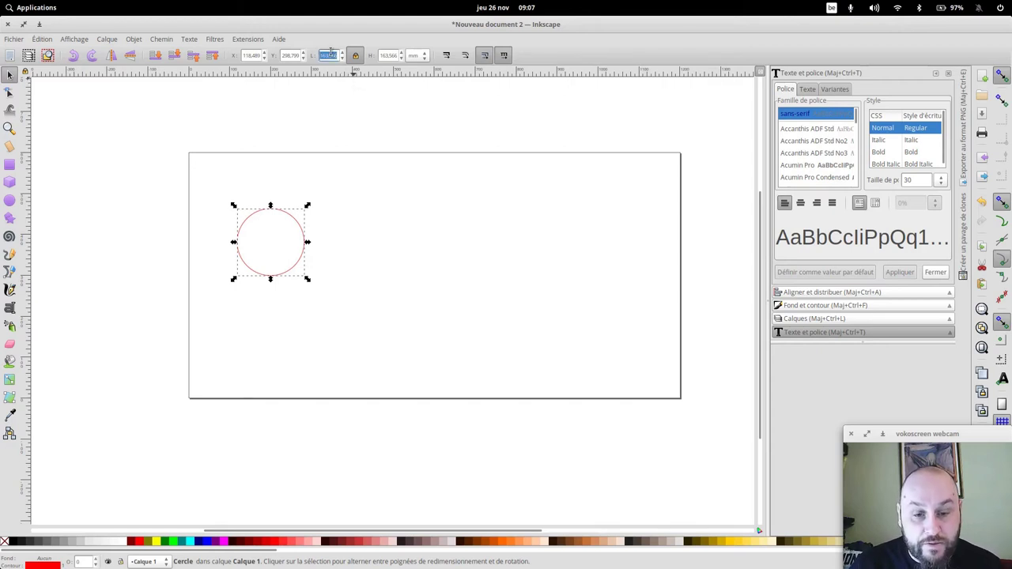
{"action": "type", "text": "100"}
{"action": "key", "text": "Return"}
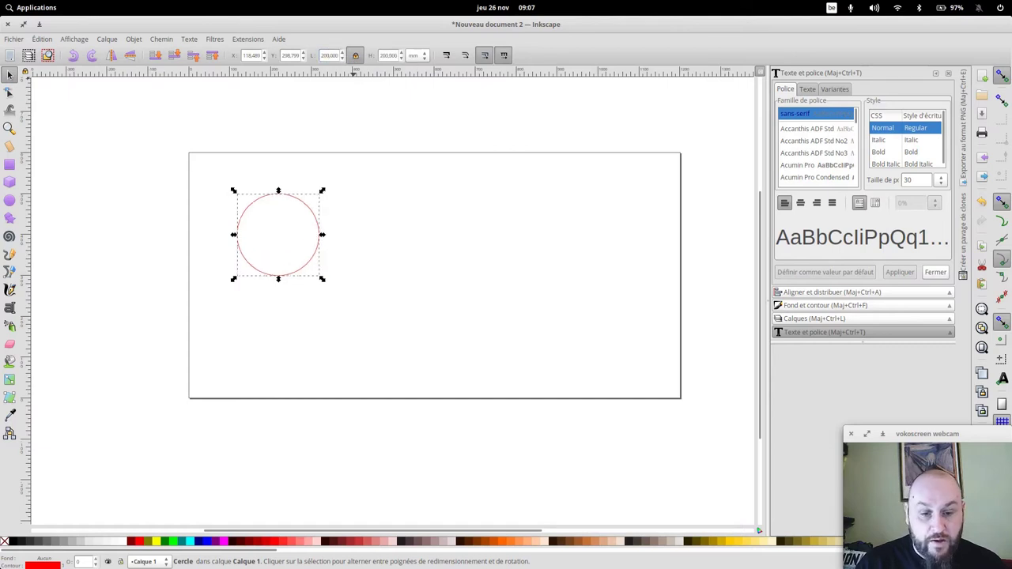
Zoom in, nudge the circle slightly down and right, then deselect it
{"action": "key", "text": "plus"}
{"action": "key", "text": "plus"}
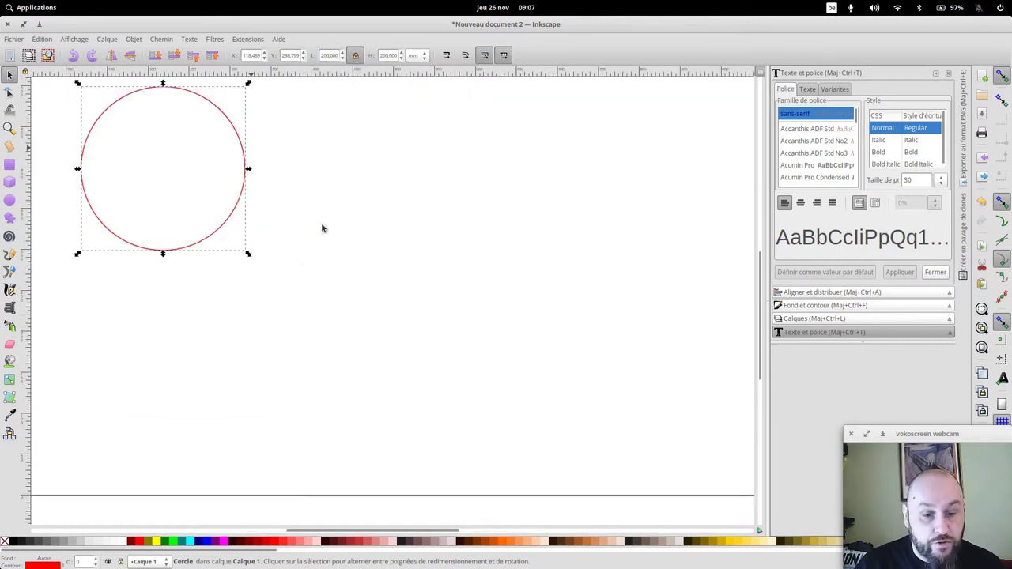
{"action": "left_click_drag", "start_coordinate": [300, 210], "coordinate": [528, 287]}
{"action": "left_click", "coordinate": [528, 286]}
{"action": "left_click_drag", "start_coordinate": [475, 266], "coordinate": [475, 276]}
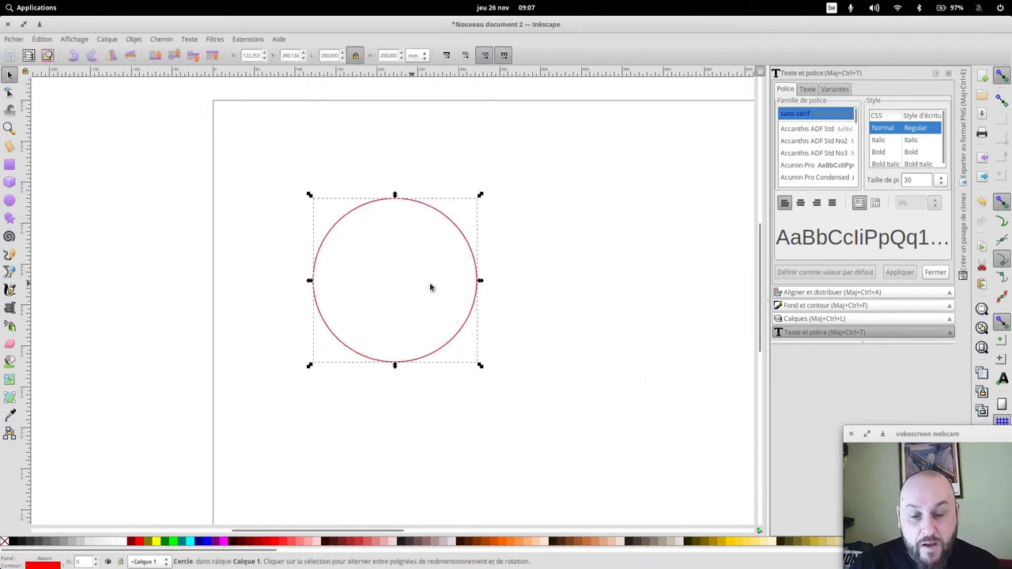
{"action": "left_click", "coordinate": [531, 212]}
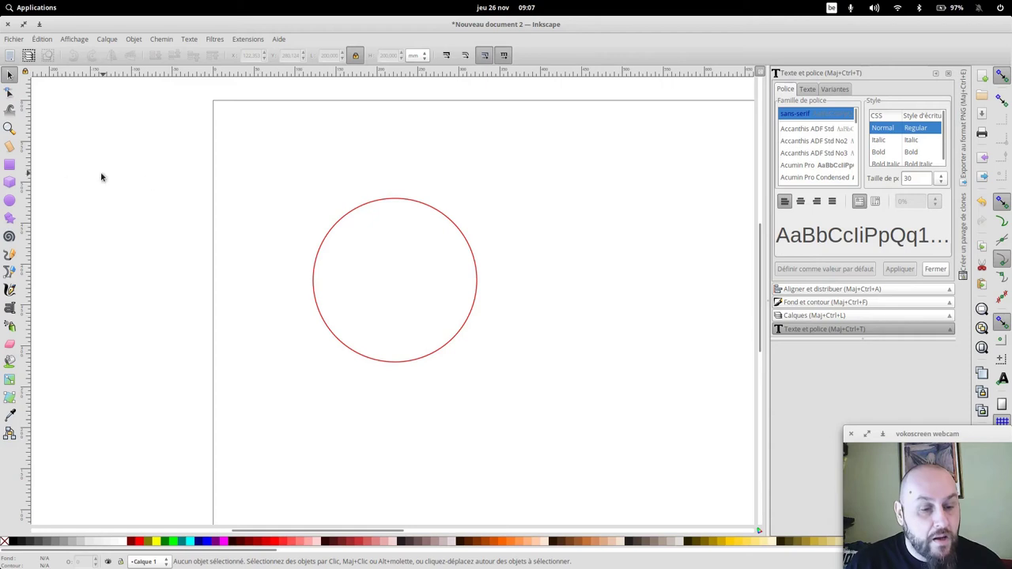
{"action": "left_click", "coordinate": [10, 165]}
Draw a small rectangle right of the circle and size it 3.7 mm wide by 10 mm tall
{"action": "left_click_drag", "start_coordinate": [520, 184], "coordinate": [544, 227]}
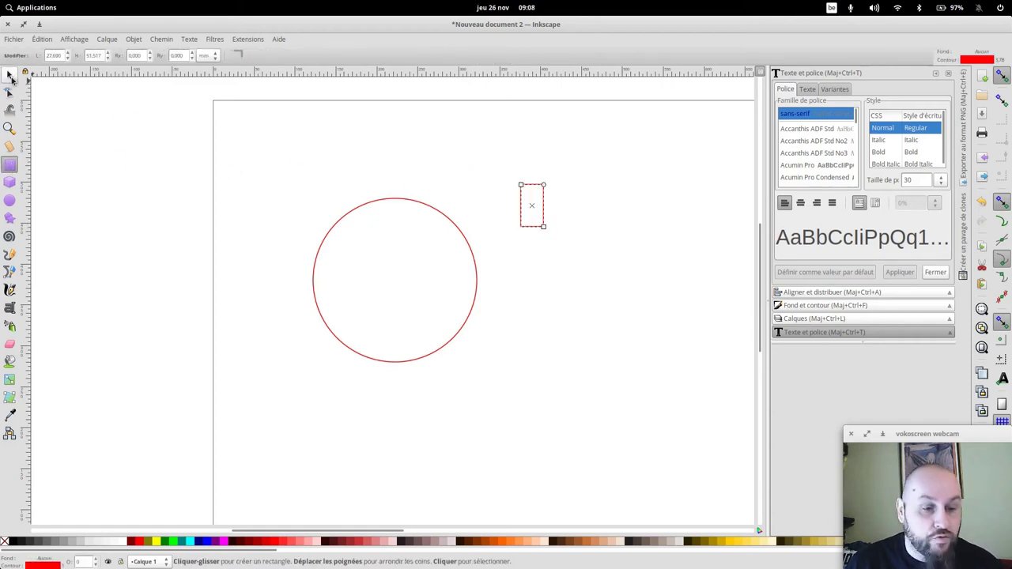
{"action": "left_click", "coordinate": [10, 74]}
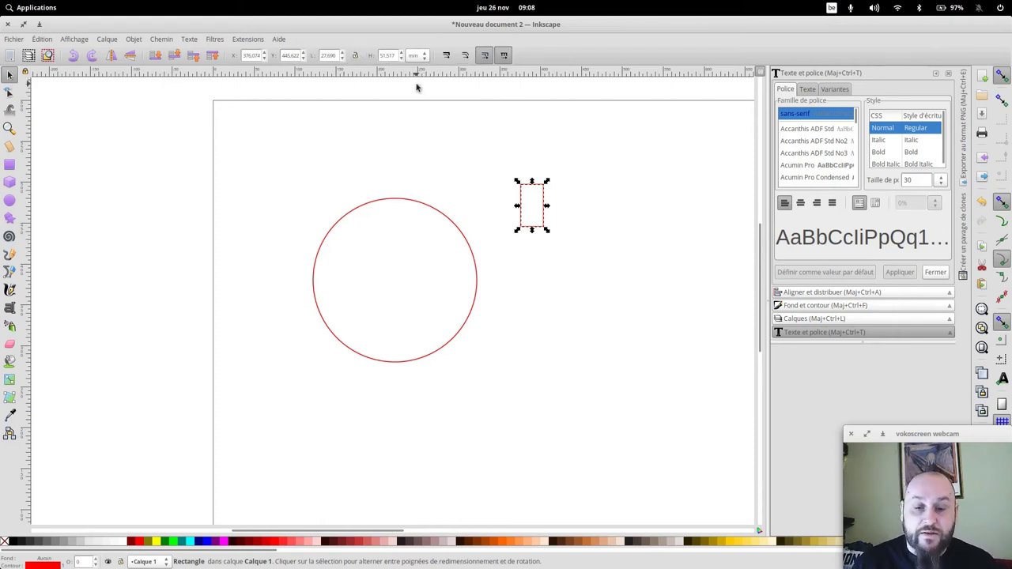
{"action": "double_click", "coordinate": [389, 56]}
{"action": "type", "text": "10"}
{"action": "key", "text": "Return"}
{"action": "double_click", "coordinate": [328, 55]}
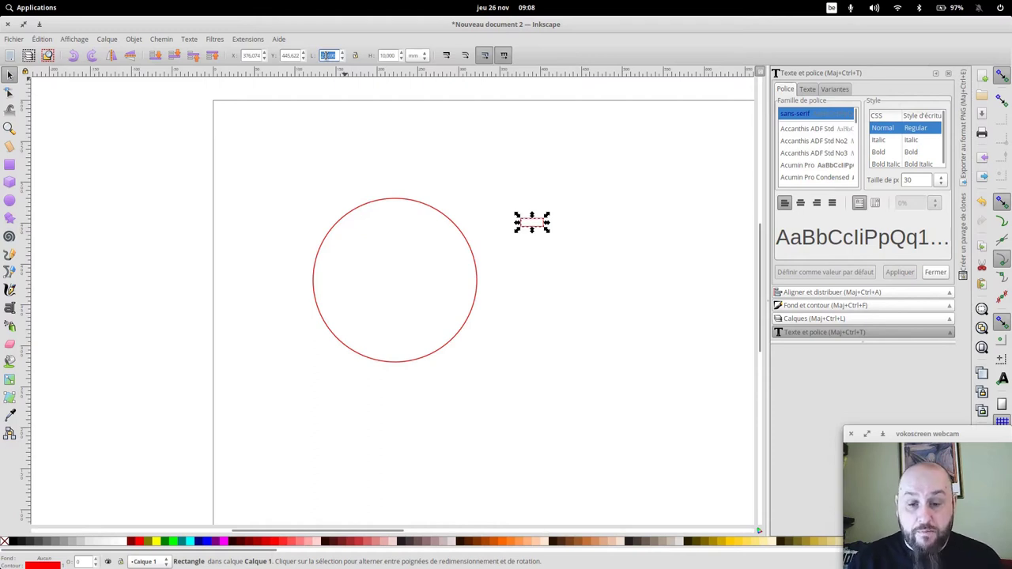
{"action": "type", "text": "1"}
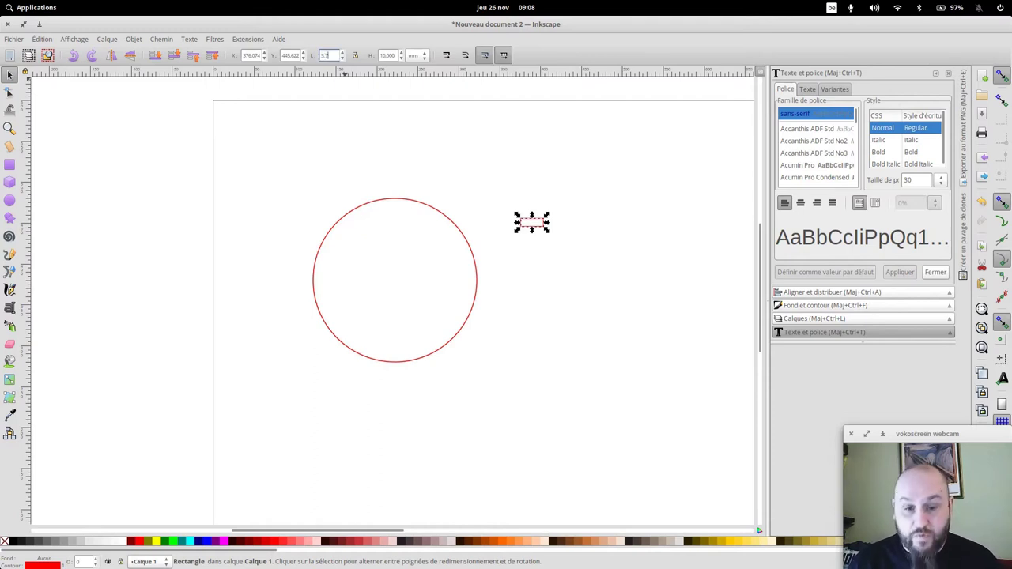
{"action": "key", "text": "Return"}
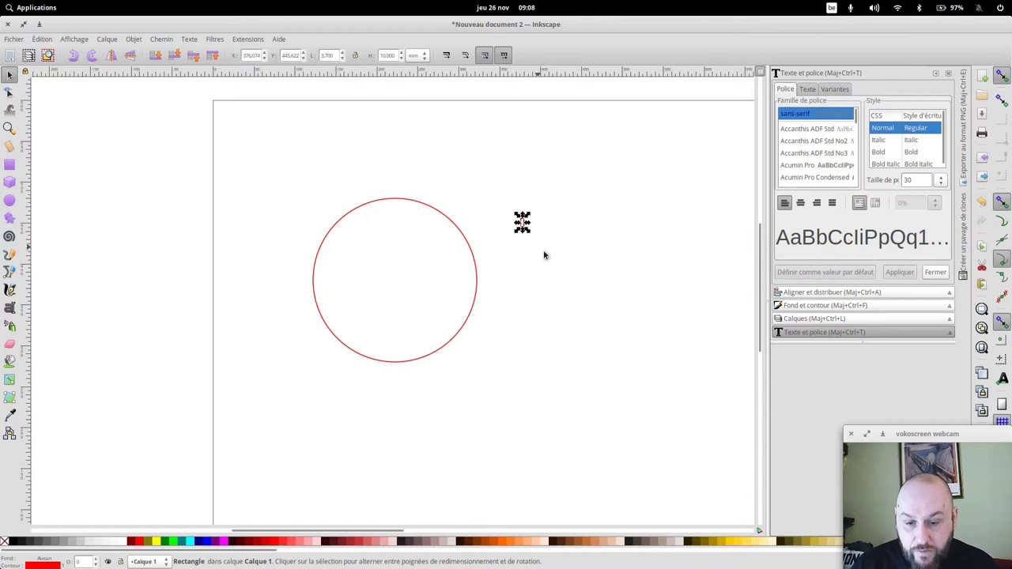
{"action": "left_click", "coordinate": [545, 256]}
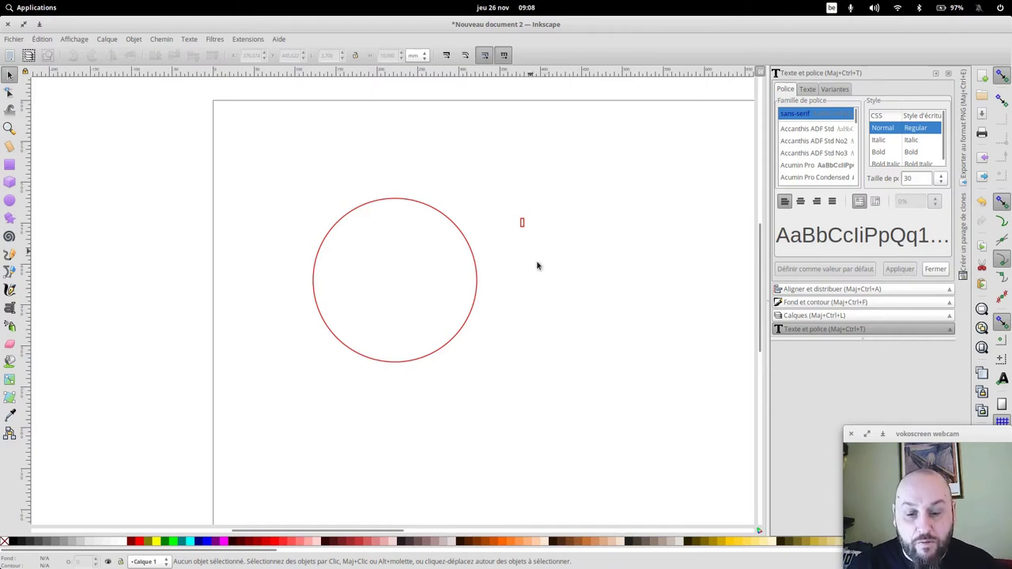
Move the slot rectangle aside, duplicate it, and place the copy beside the circle
{"action": "left_click", "coordinate": [524, 230]}
{"action": "mouse_move", "coordinate": [525, 230]}
{"action": "left_mouse_down"}
{"action": "mouse_move", "coordinate": [192, 134]}
{"action": "mouse_move", "coordinate": [189, 120]}
{"action": "left_mouse_up"}
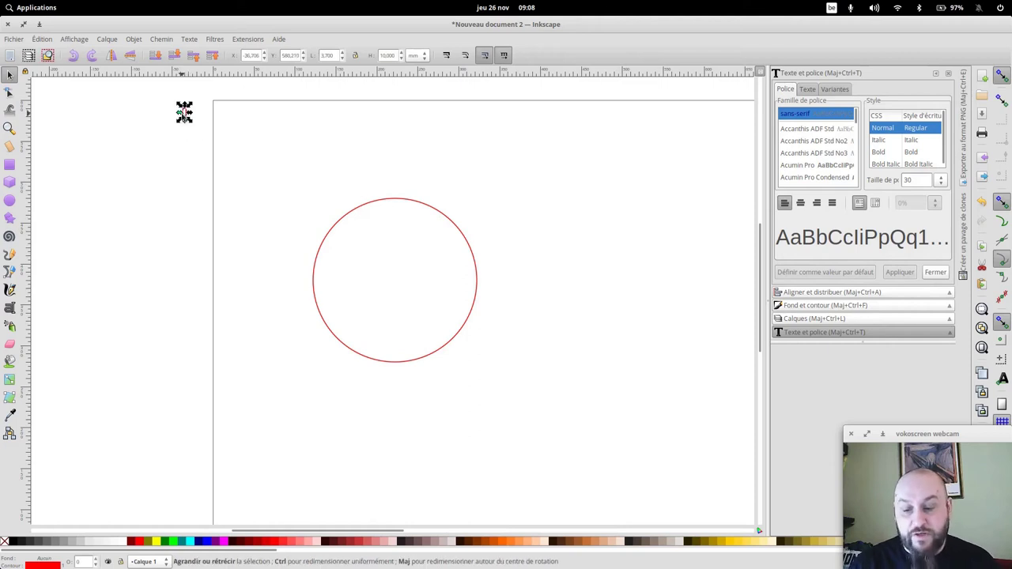
{"action": "left_click", "coordinate": [264, 130]}
{"action": "left_click", "coordinate": [184, 118]}
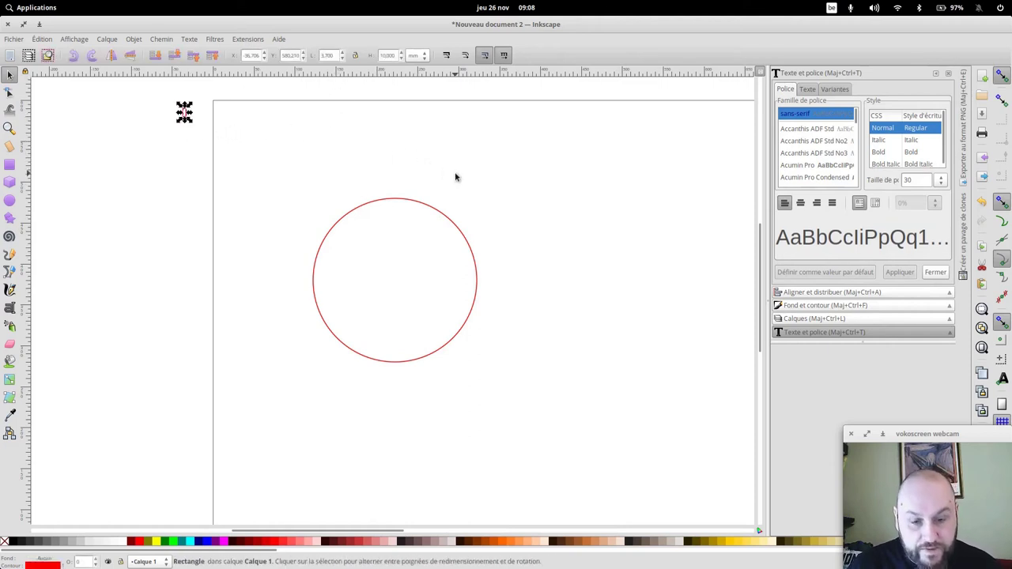
{"action": "key", "text": "Tab"}
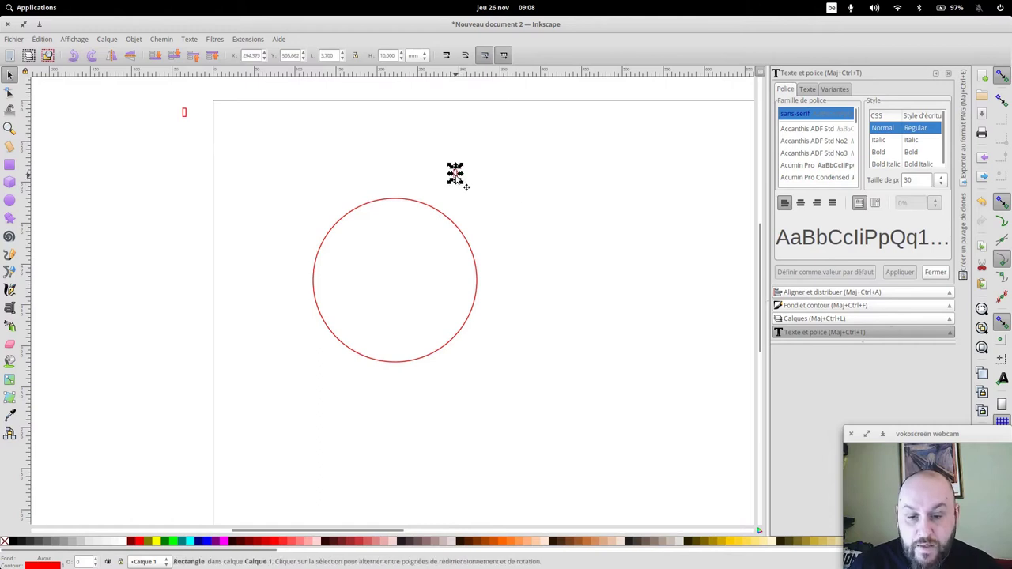
{"action": "left_click_drag", "start_coordinate": [464, 182], "coordinate": [484, 208]}
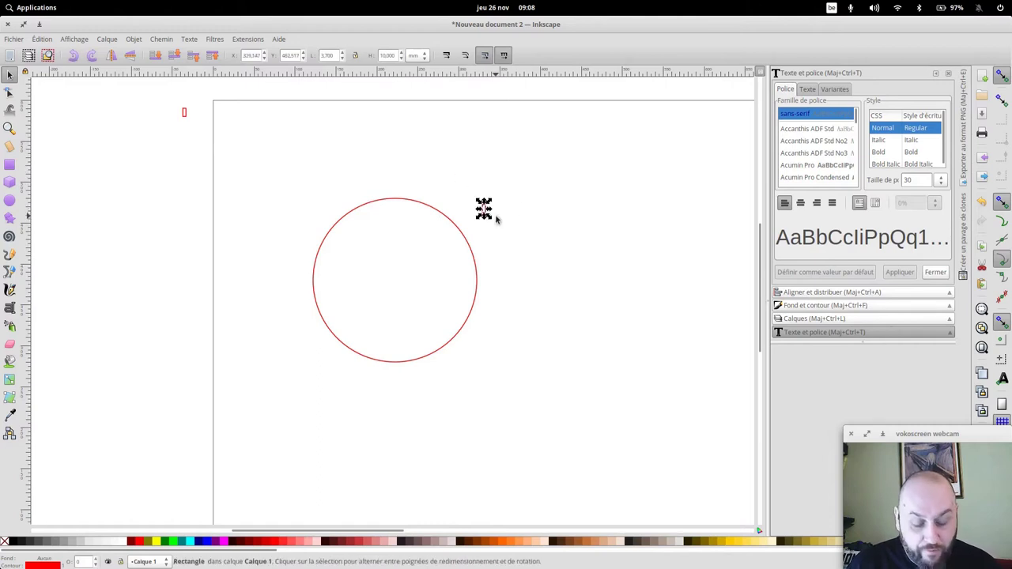
{"action": "left_click", "coordinate": [575, 274]}
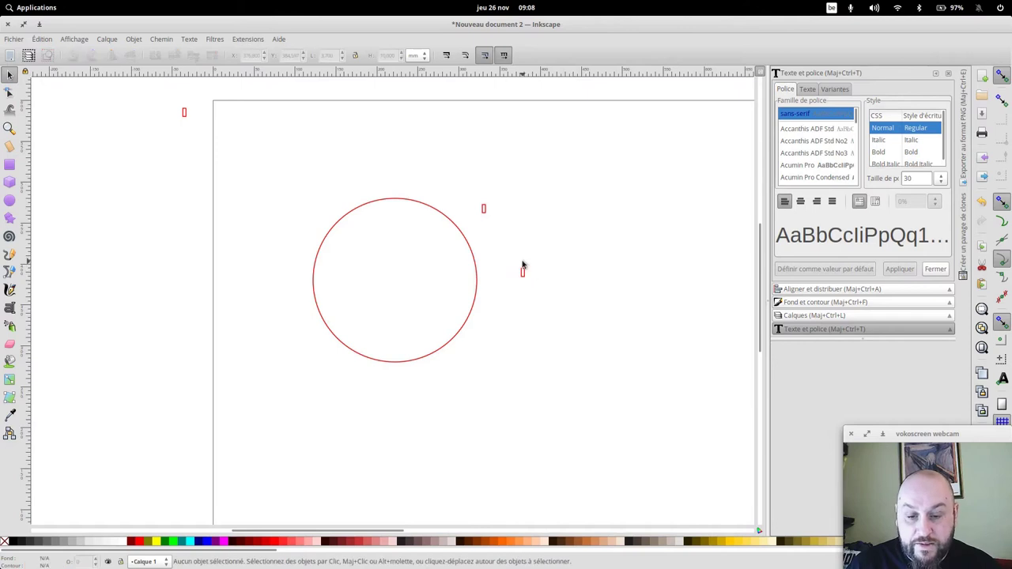
Centre one slot on the circle's vertical axis and align it to the top edge
{"action": "left_click", "coordinate": [446, 220]}
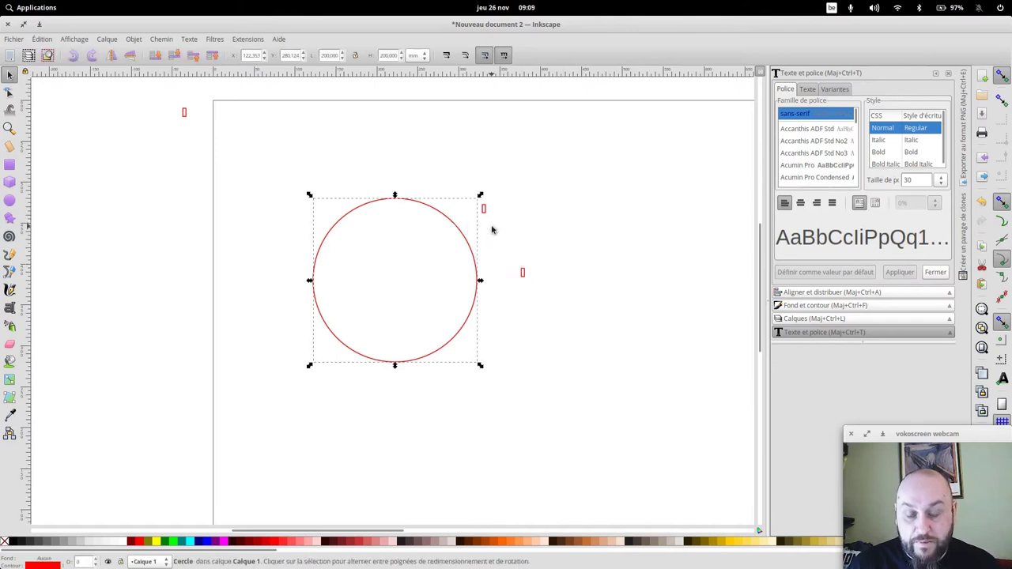
{"action": "left_click", "coordinate": [485, 210], "text": "shift"}
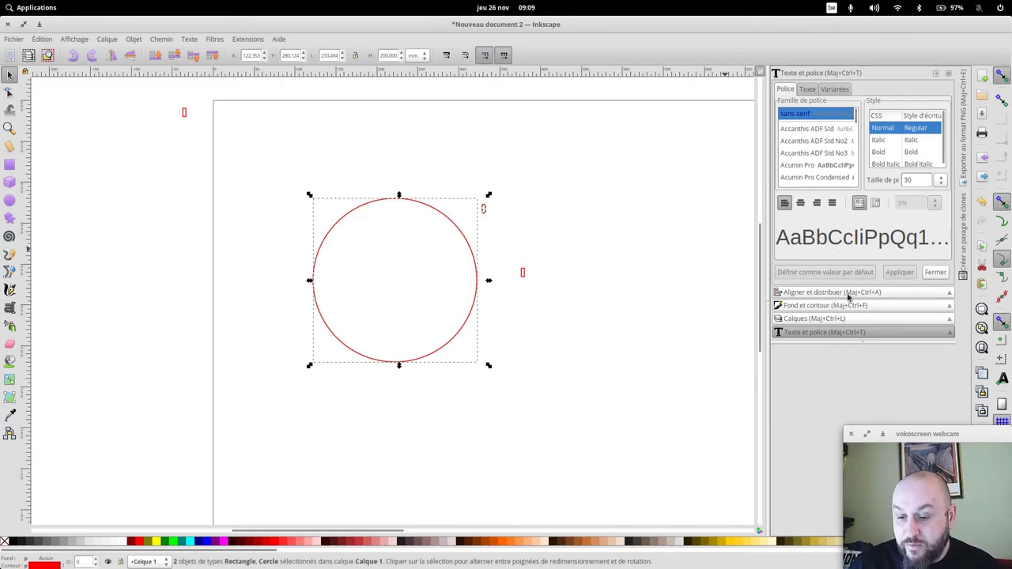
{"action": "left_click", "coordinate": [133, 39]}
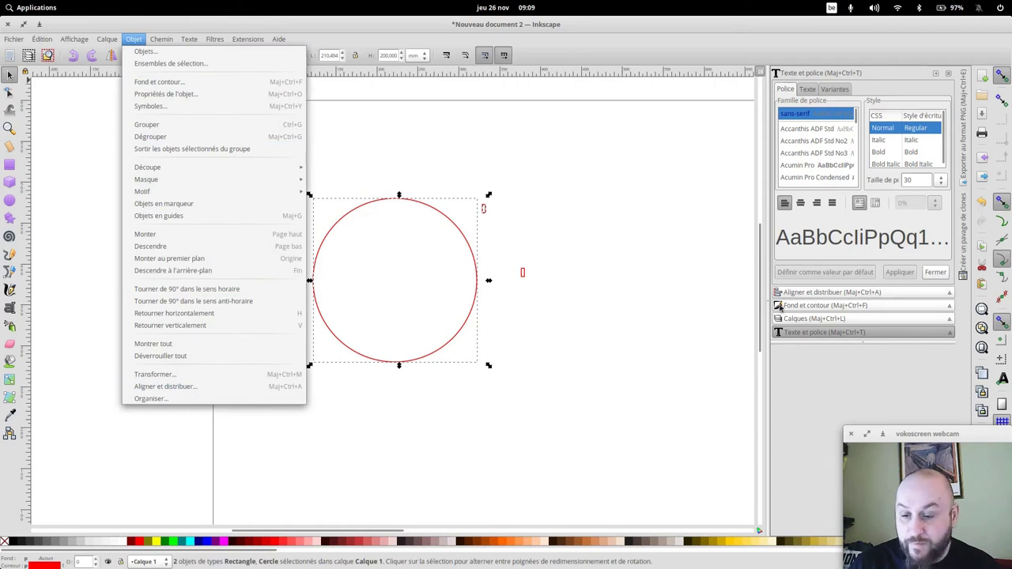
{"action": "left_click", "coordinate": [818, 294]}
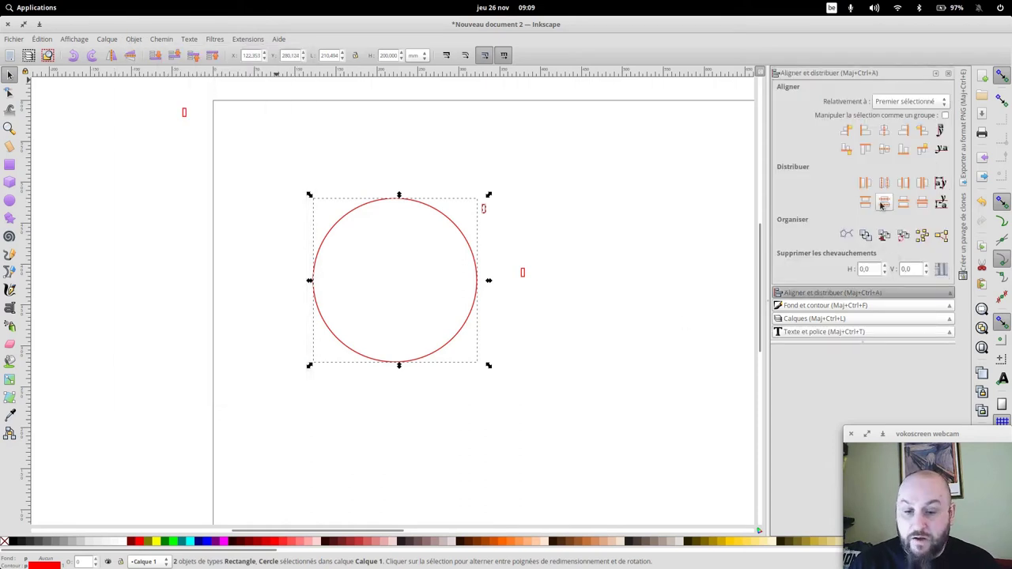
{"action": "left_click", "coordinate": [884, 132]}
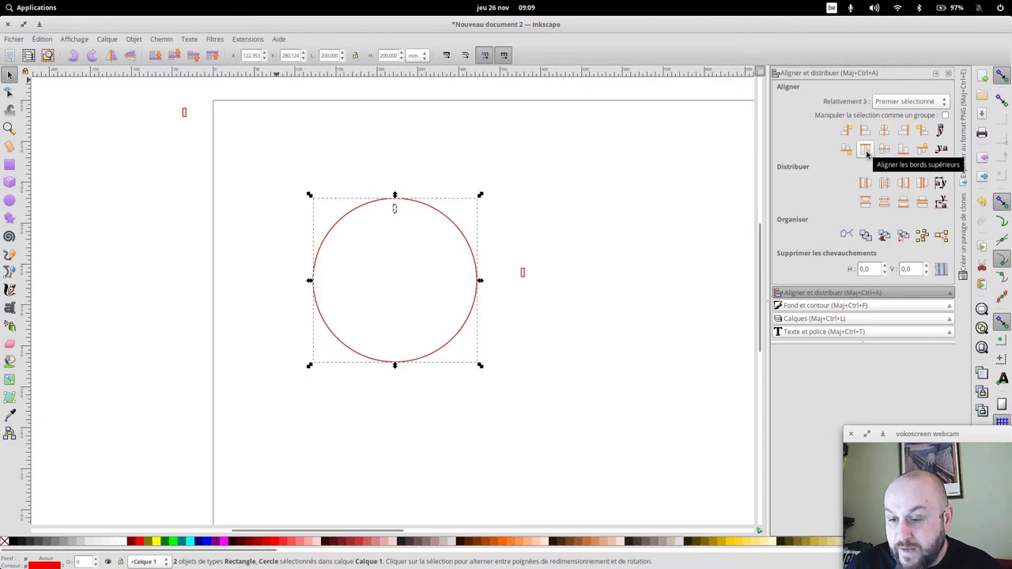
{"action": "left_click", "coordinate": [866, 150]}
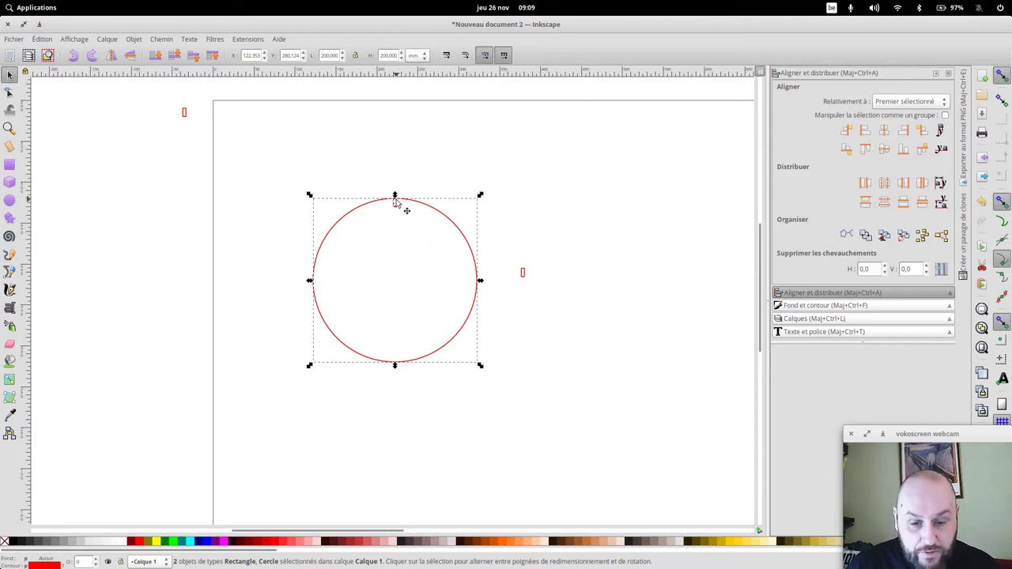
Centre the second slot on the circle and align it to the bottom edge
{"action": "left_click", "coordinate": [544, 282]}
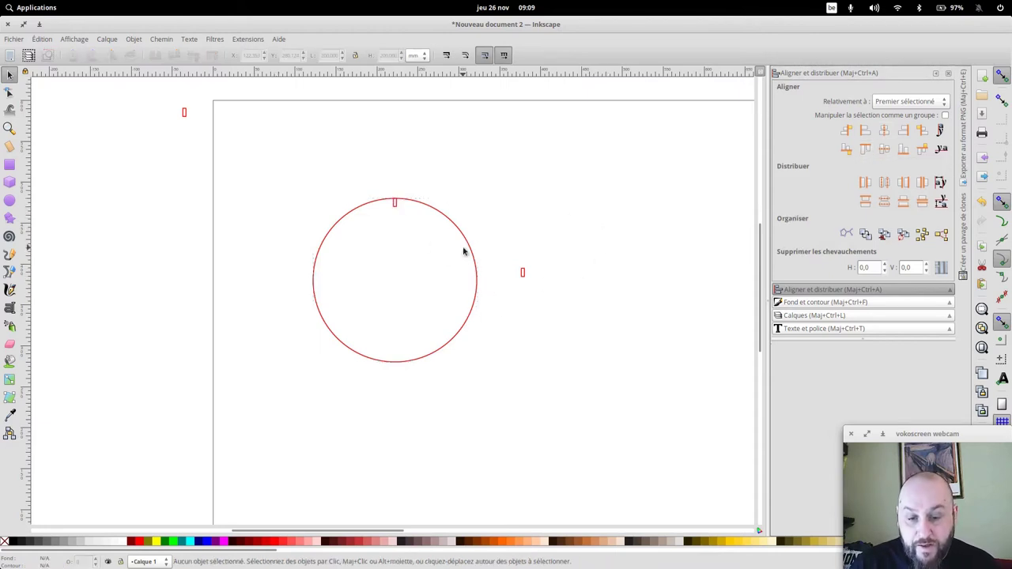
{"action": "left_click", "coordinate": [473, 253]}
{"action": "left_click", "coordinate": [523, 272], "text": "shift"}
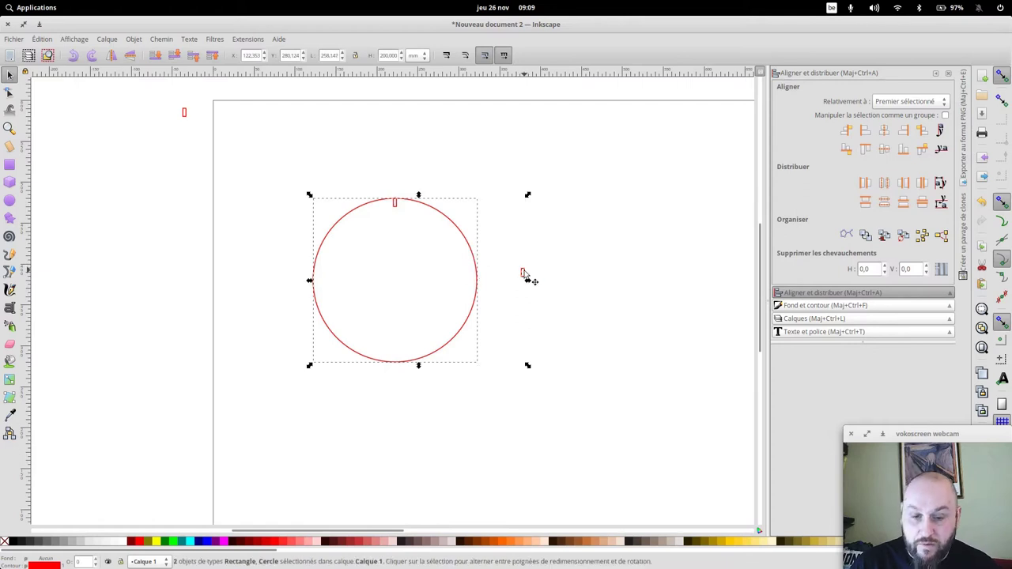
{"action": "left_click", "coordinate": [885, 131]}
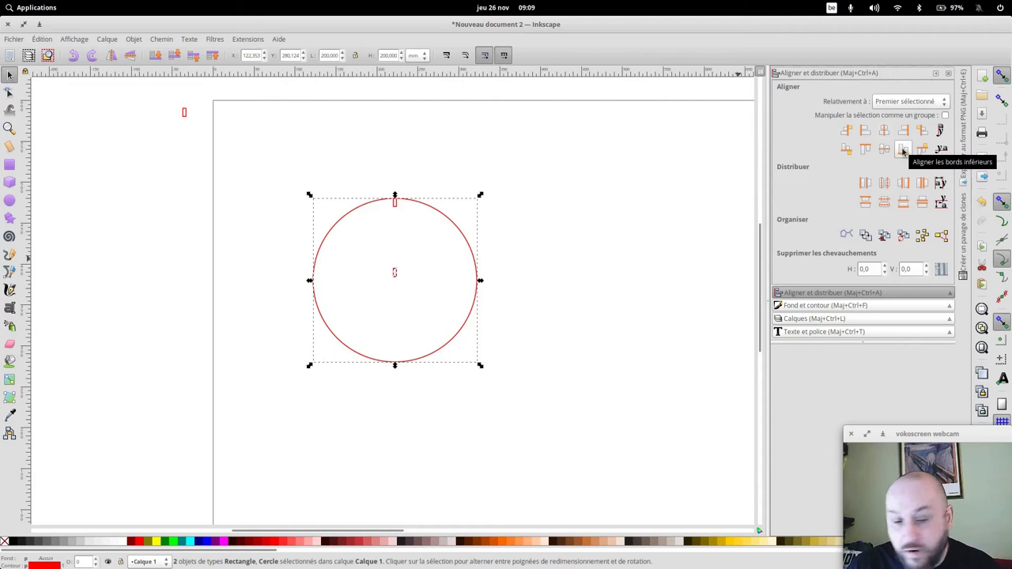
{"action": "left_click", "coordinate": [904, 150]}
{"action": "left_click", "coordinate": [630, 344]}
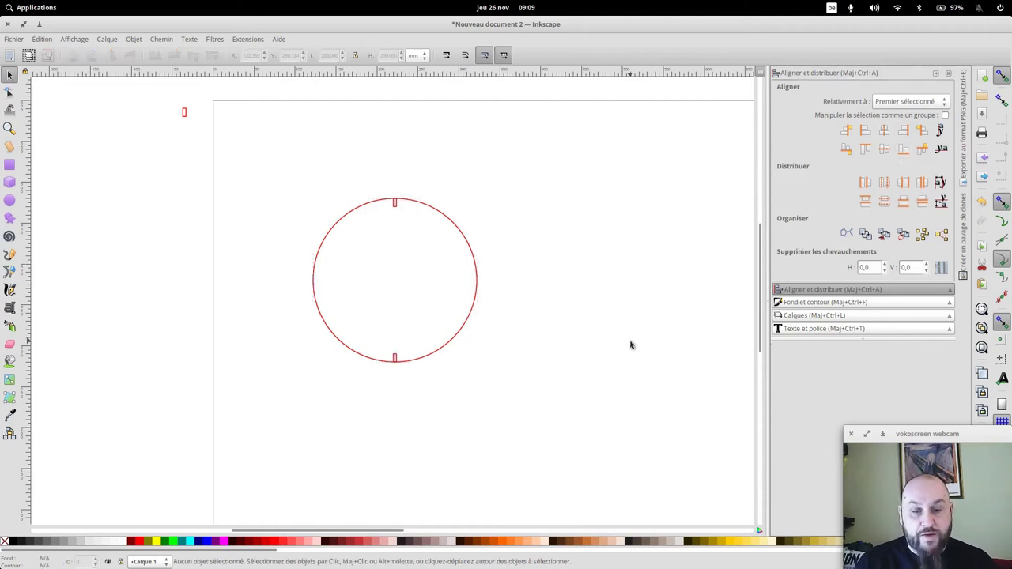
Save the drawing as LAMPE.svg using Save As
{"action": "left_click", "coordinate": [12, 40]}
{"action": "left_click", "coordinate": [47, 112]}
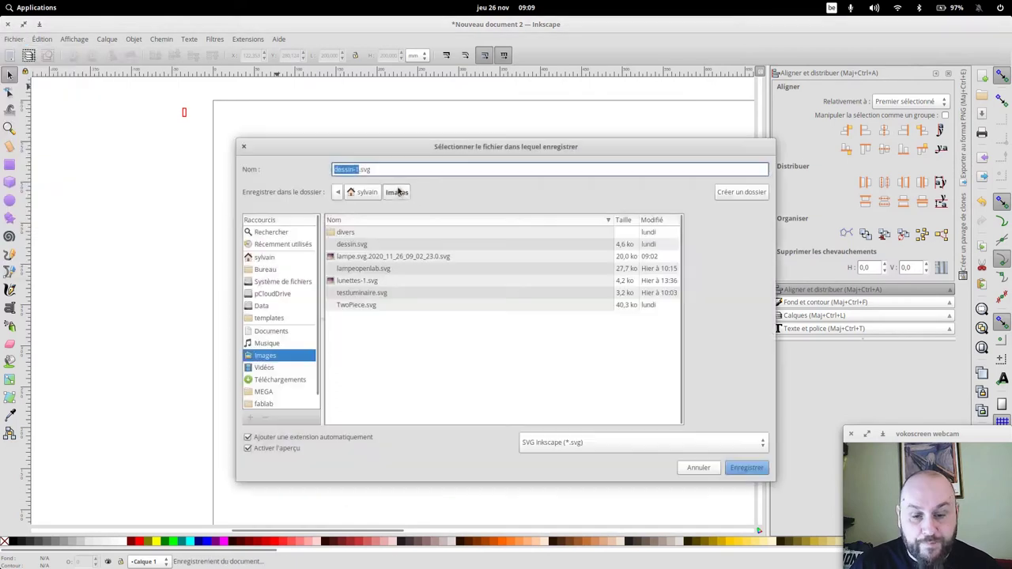
{"action": "type", "text": "LAMPE"}
{"action": "key", "text": "Return"}
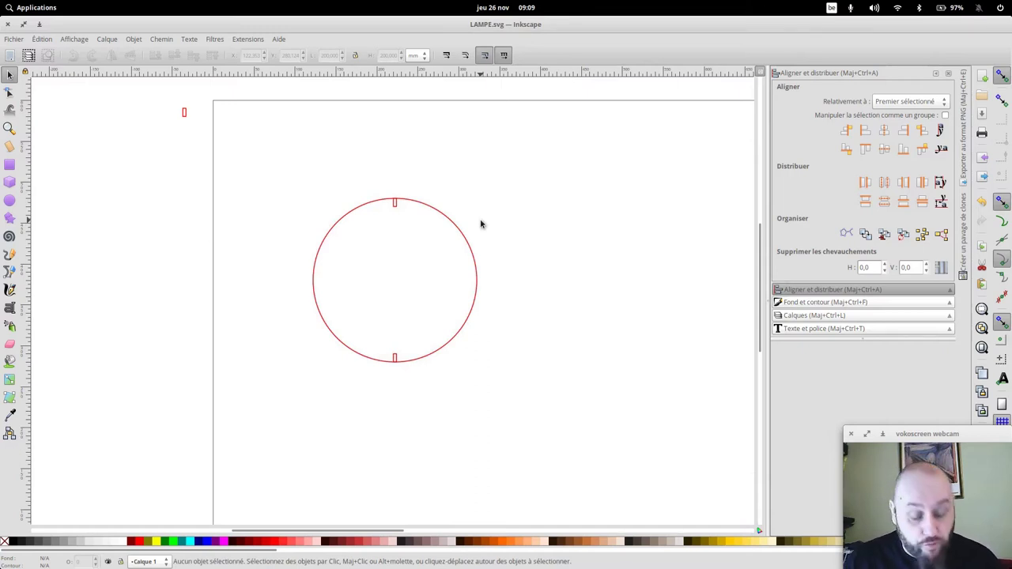
Combine the top and bottom slots into one path (Ctrl+K) and move it right of the circle
{"action": "left_click", "coordinate": [395, 204]}
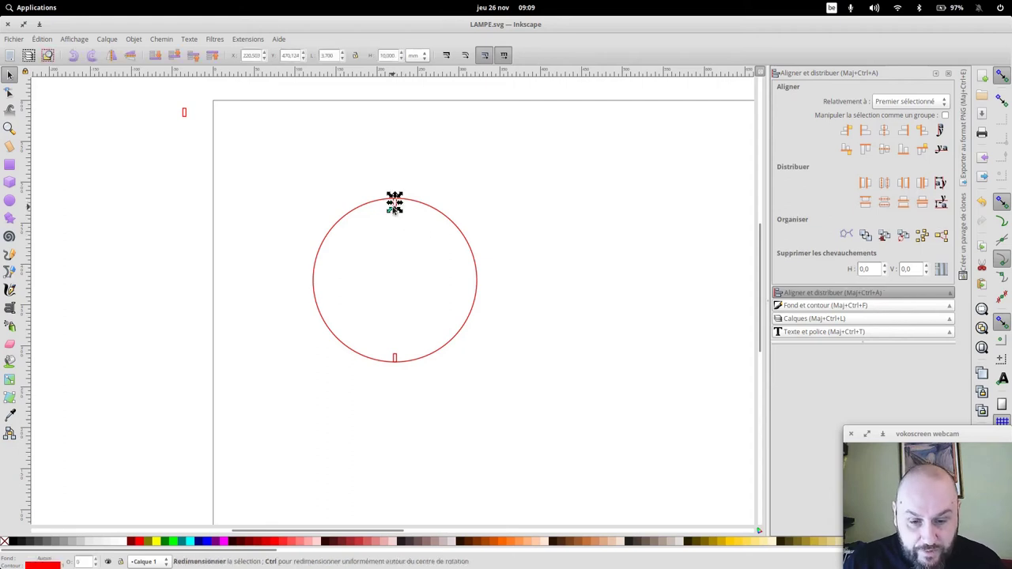
{"action": "left_click", "coordinate": [395, 359], "text": "shift"}
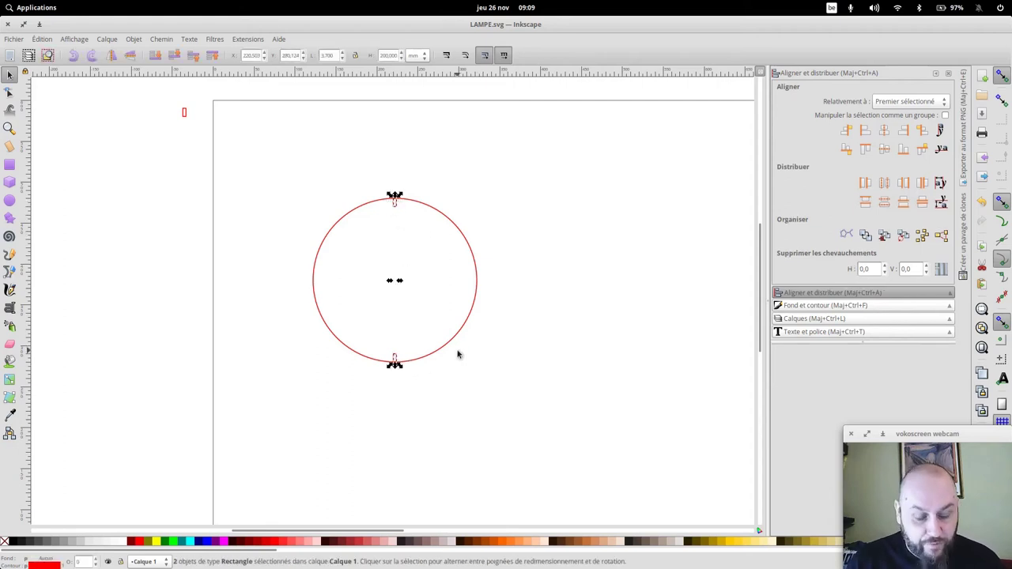
{"action": "key", "text": "ctrl+k"}
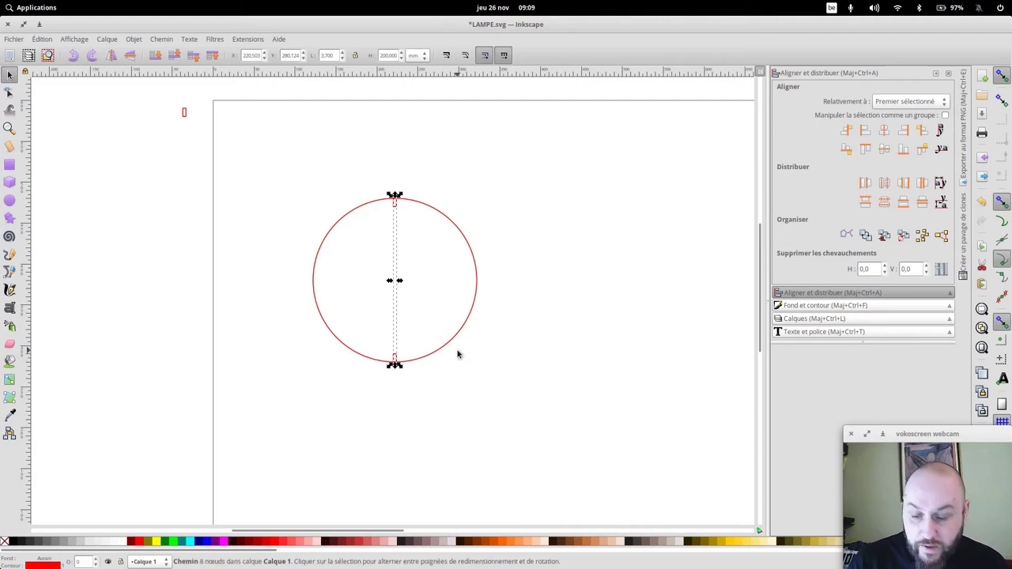
{"action": "left_click", "coordinate": [136, 40]}
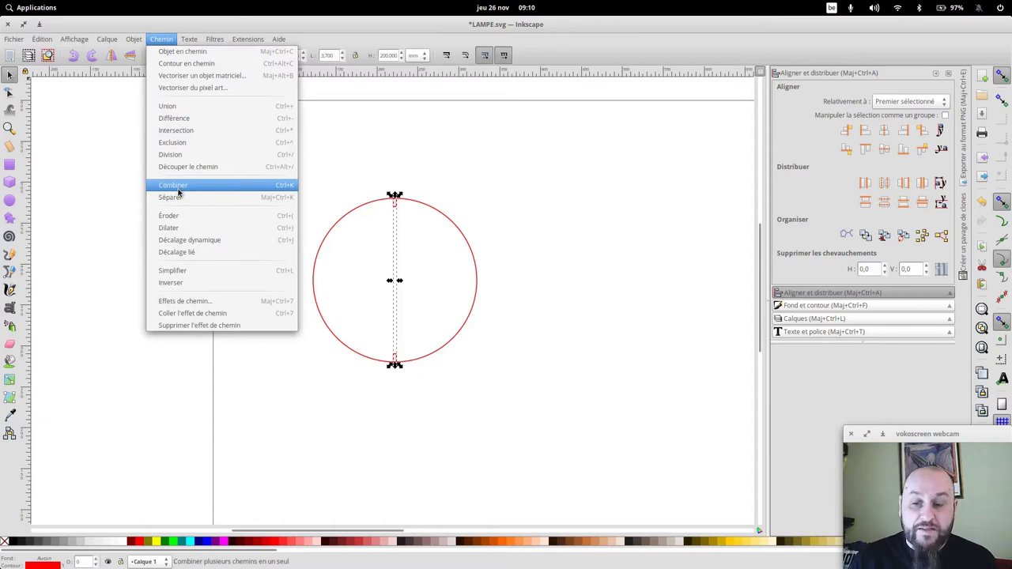
{"action": "left_click", "coordinate": [605, 220]}
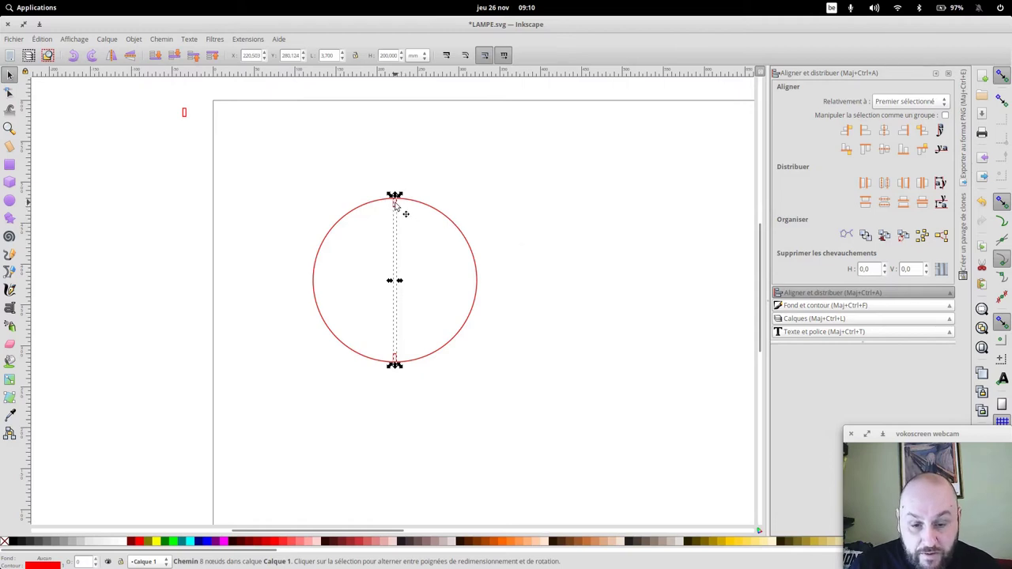
{"action": "left_click_drag", "start_coordinate": [400, 207], "coordinate": [619, 207]}
{"action": "left_click", "coordinate": [586, 243]}
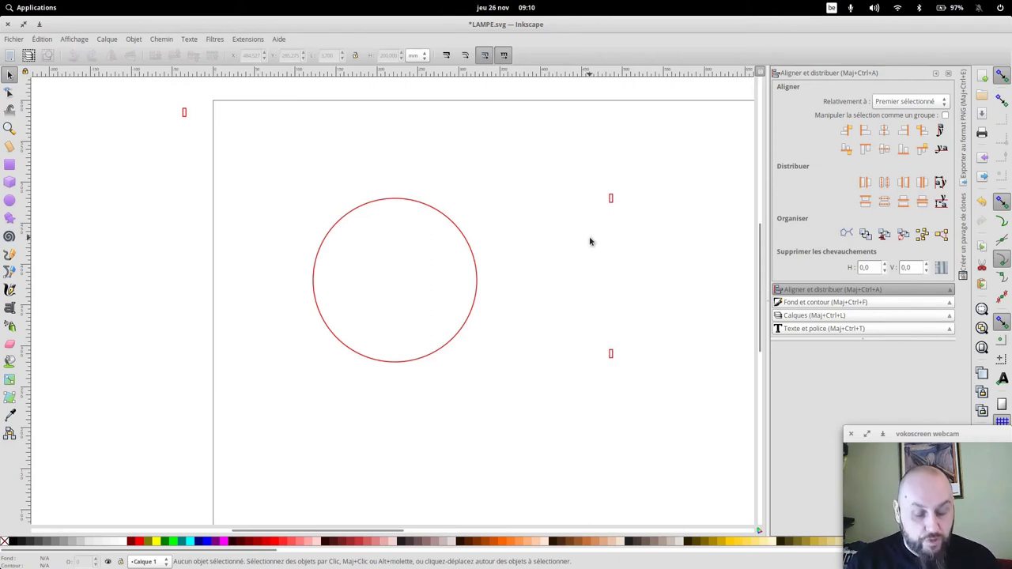
Compute 360 ÷ 18 = 20 in the Calculator, then close it
{"action": "key", "text": "super"}
{"action": "type", "text": "CALCUL"}
{"action": "left_click", "coordinate": [125, 98]}
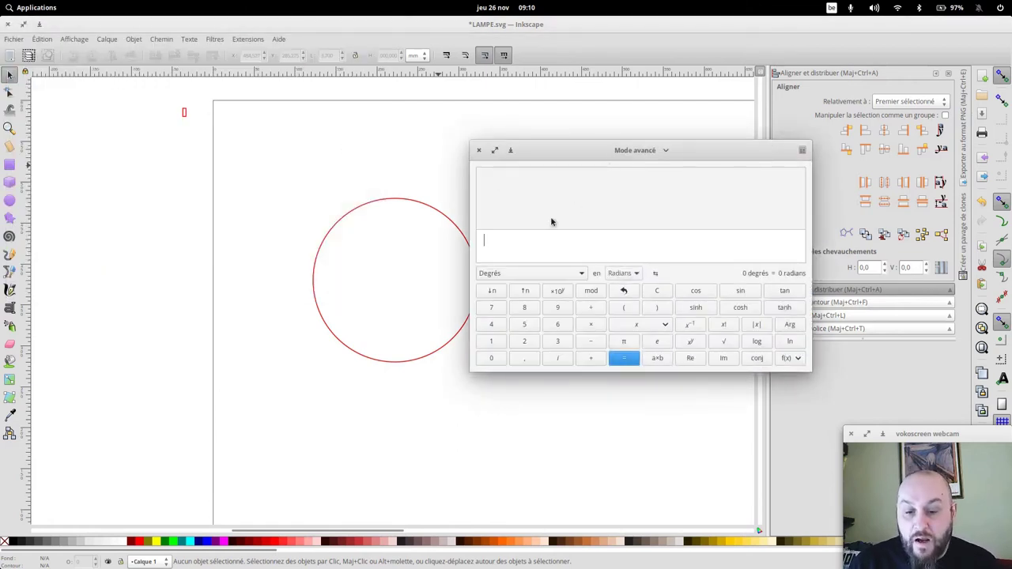
{"action": "type", "text": "360÷"}
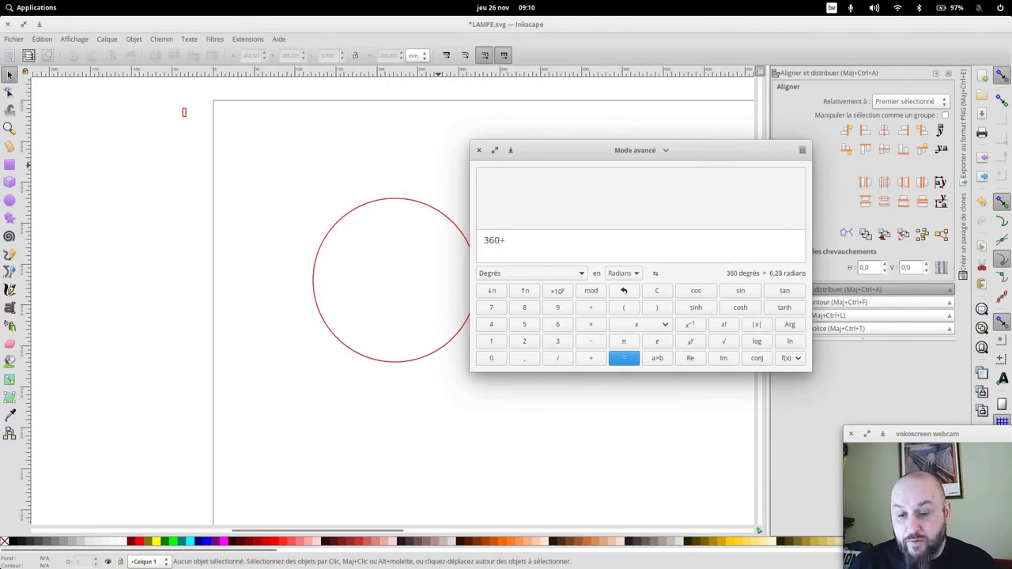
{"action": "type", "text": "18"}
{"action": "key", "text": "Return"}
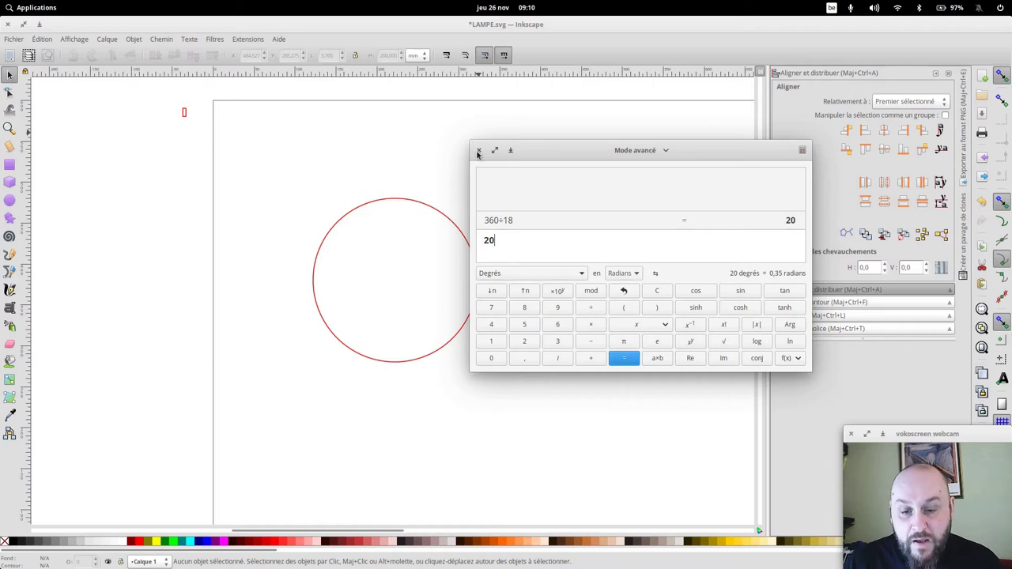
{"action": "left_click", "coordinate": [479, 151]}
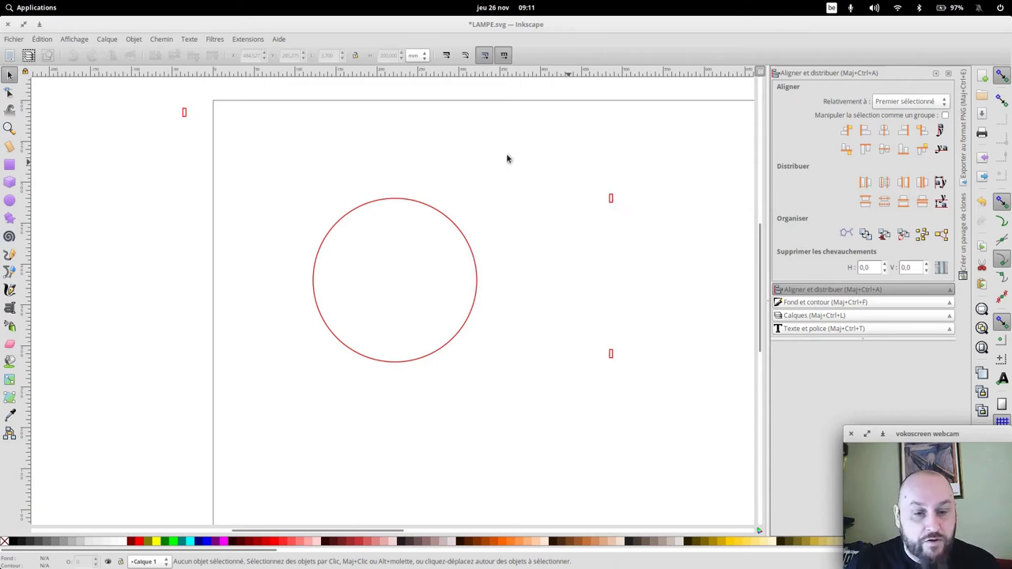
Enter a 20° rotation angle in the Transform dialog and select the slot pair
{"action": "left_click", "coordinate": [161, 41]}
{"action": "mouse_move", "coordinate": [133, 39]}
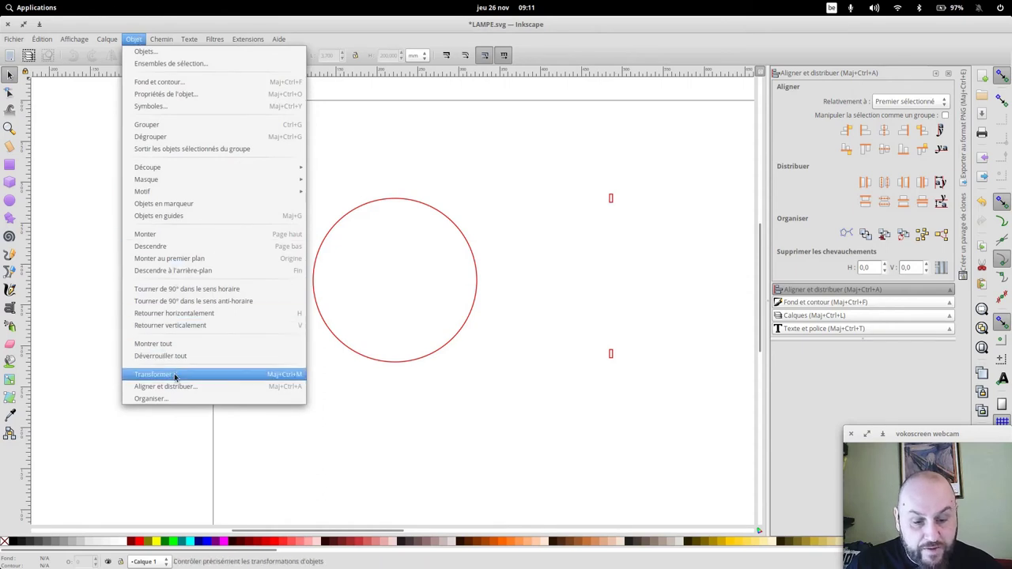
{"action": "left_click", "coordinate": [175, 377]}
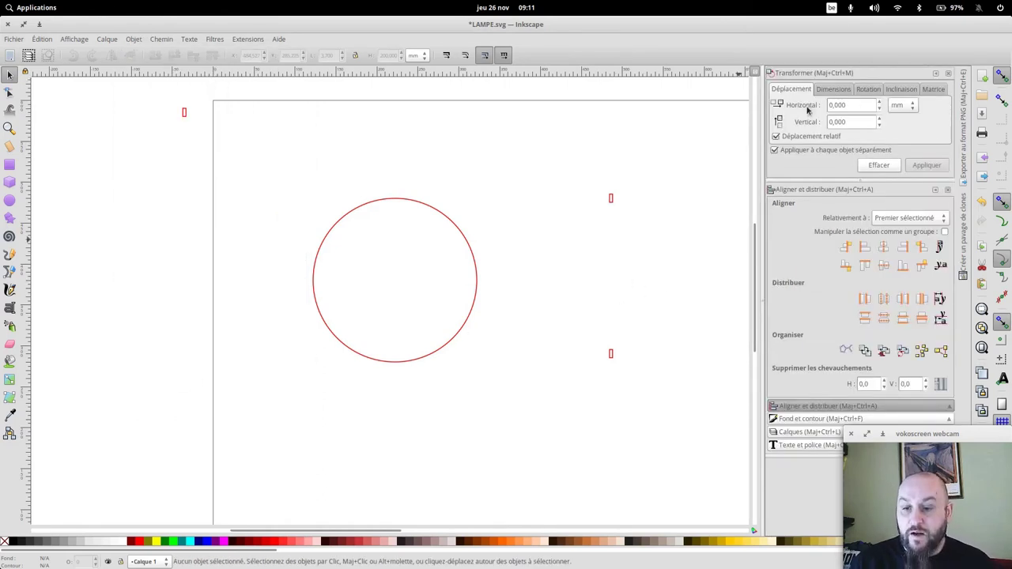
{"action": "left_click", "coordinate": [868, 90]}
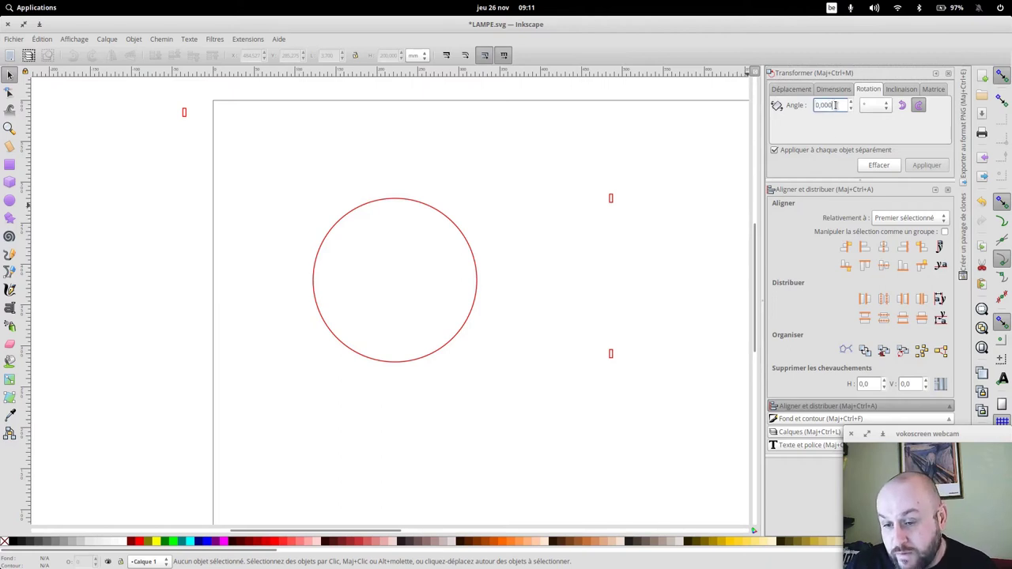
{"action": "type", "text": "20"}
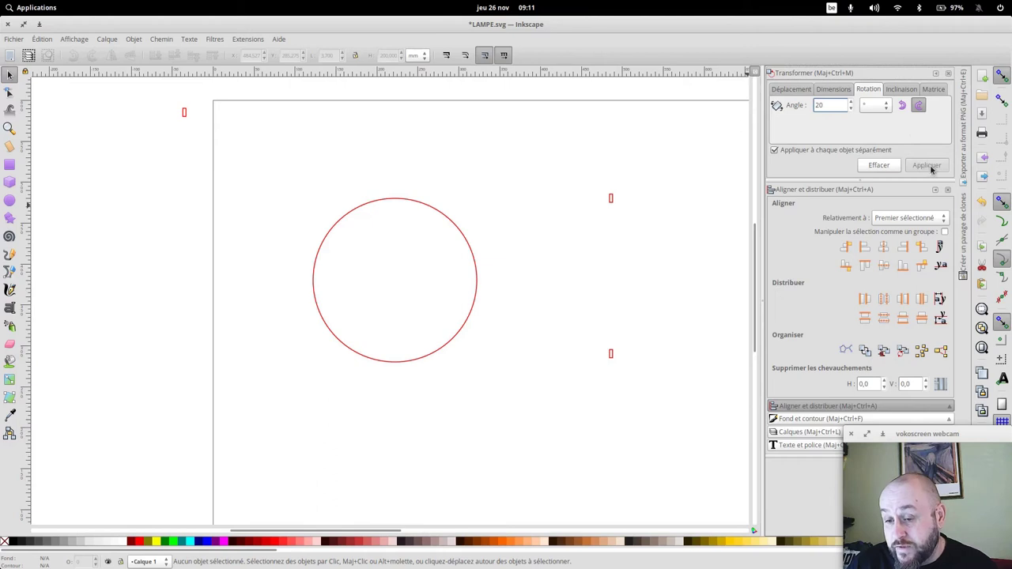
{"action": "left_click", "coordinate": [610, 201]}
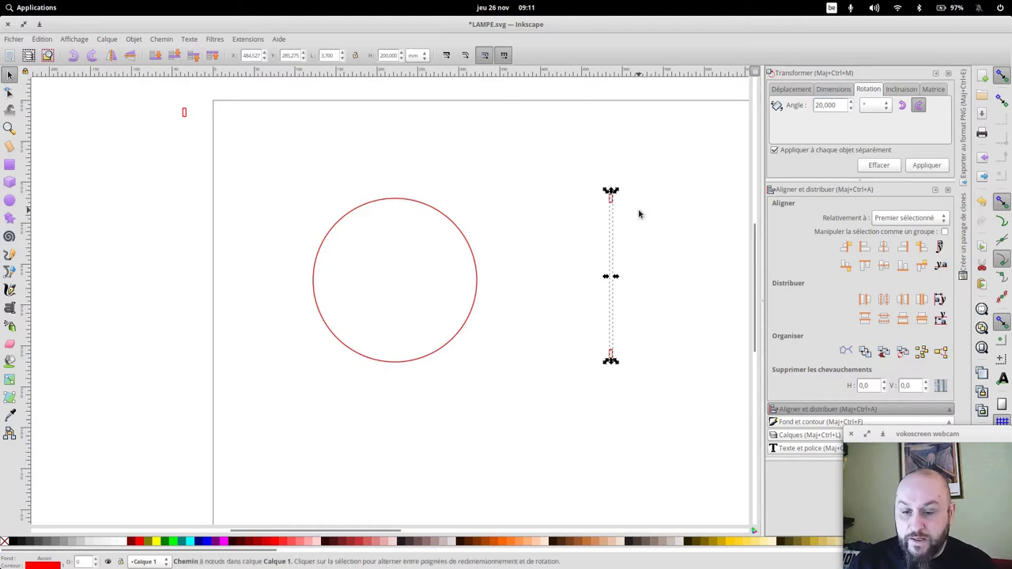
Apply the 20° rotation eight times to close the ring of slots, then deselect
{"action": "left_click", "coordinate": [931, 165]}
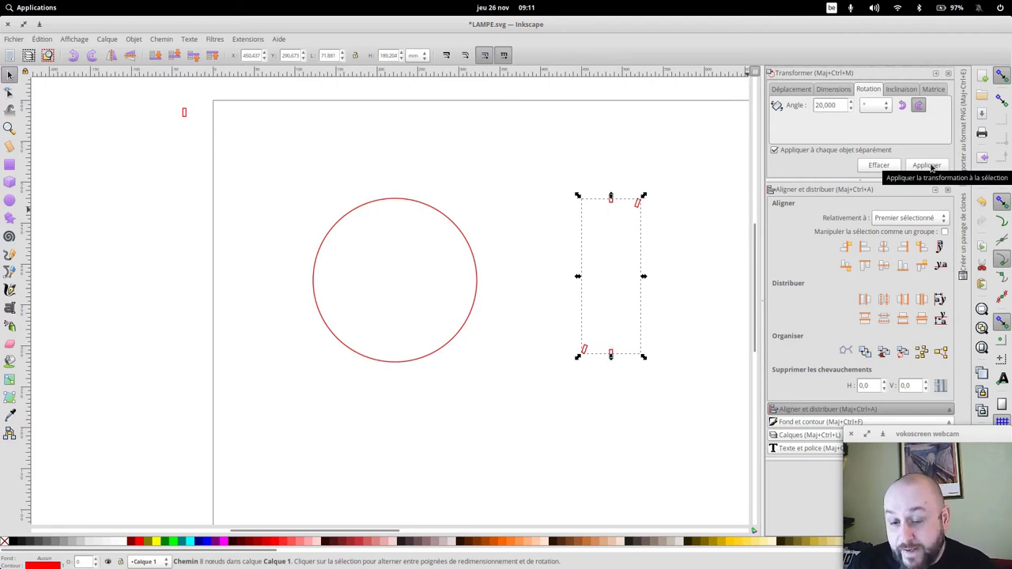
{"action": "left_click", "coordinate": [930, 165]}
{"action": "left_click", "coordinate": [931, 166]}
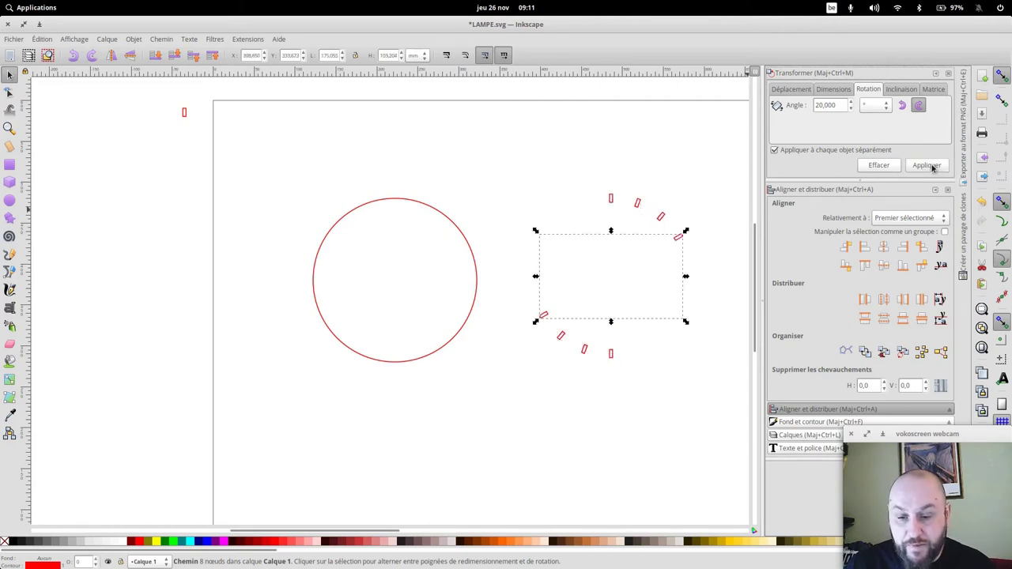
{"action": "left_click", "coordinate": [930, 166]}
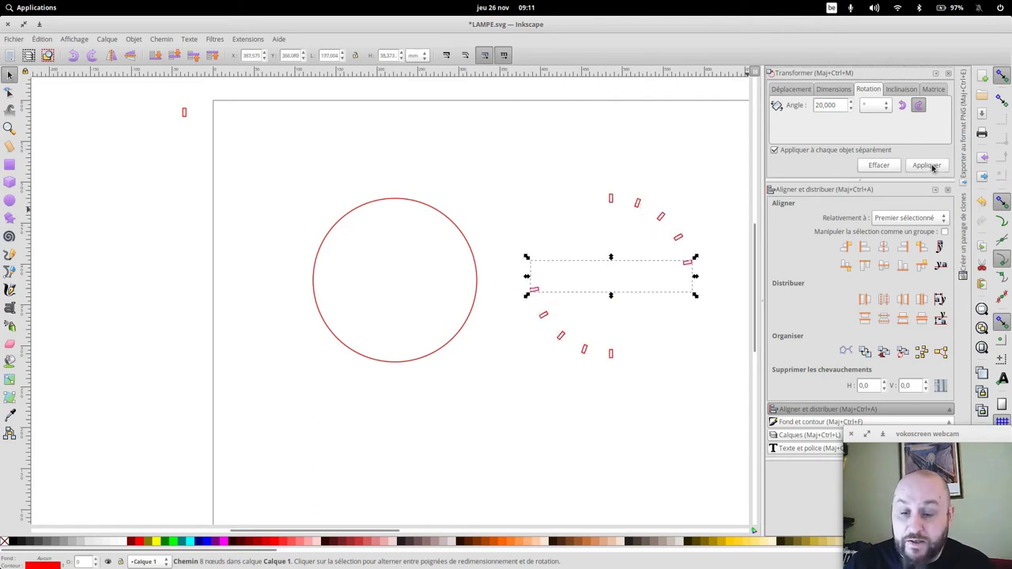
{"action": "left_click", "coordinate": [930, 165]}
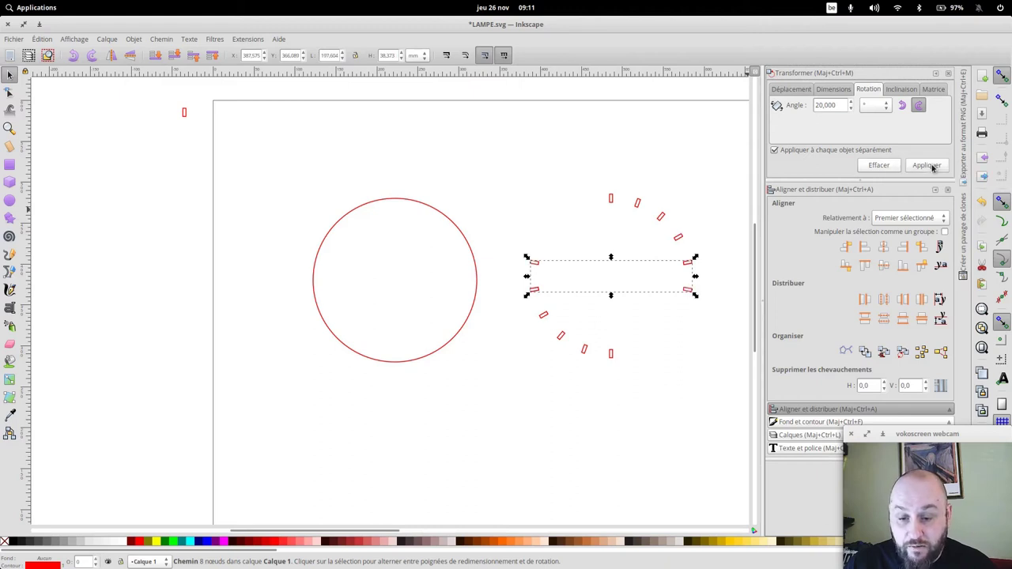
{"action": "left_click", "coordinate": [930, 165]}
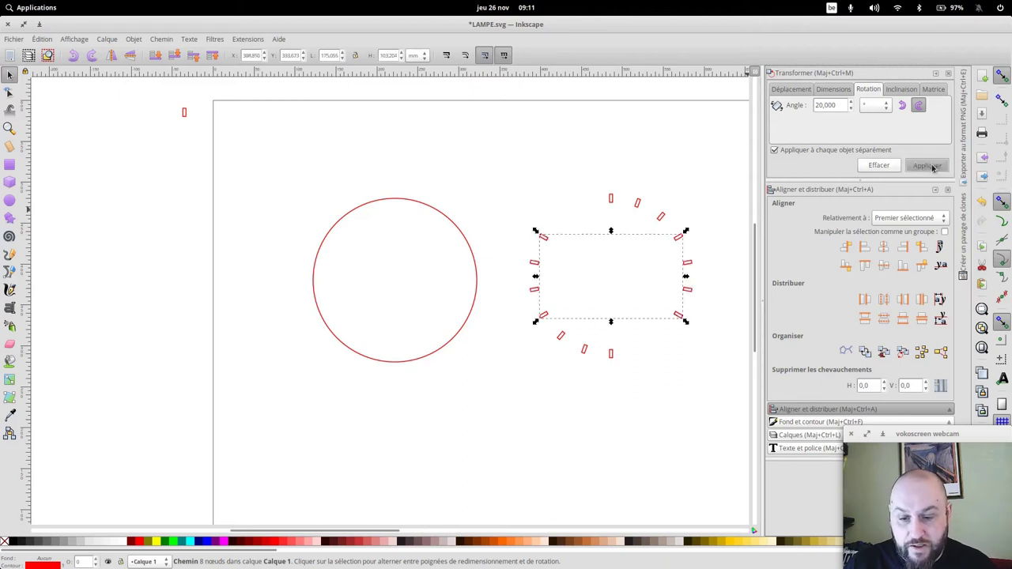
{"action": "left_click", "coordinate": [930, 166]}
{"action": "left_click", "coordinate": [931, 166]}
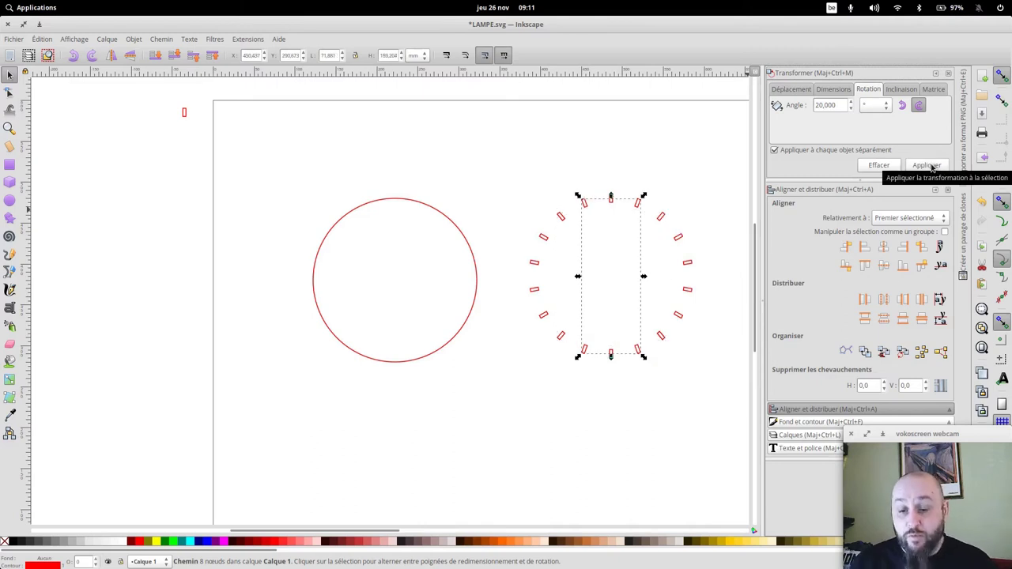
{"action": "left_click", "coordinate": [698, 184]}
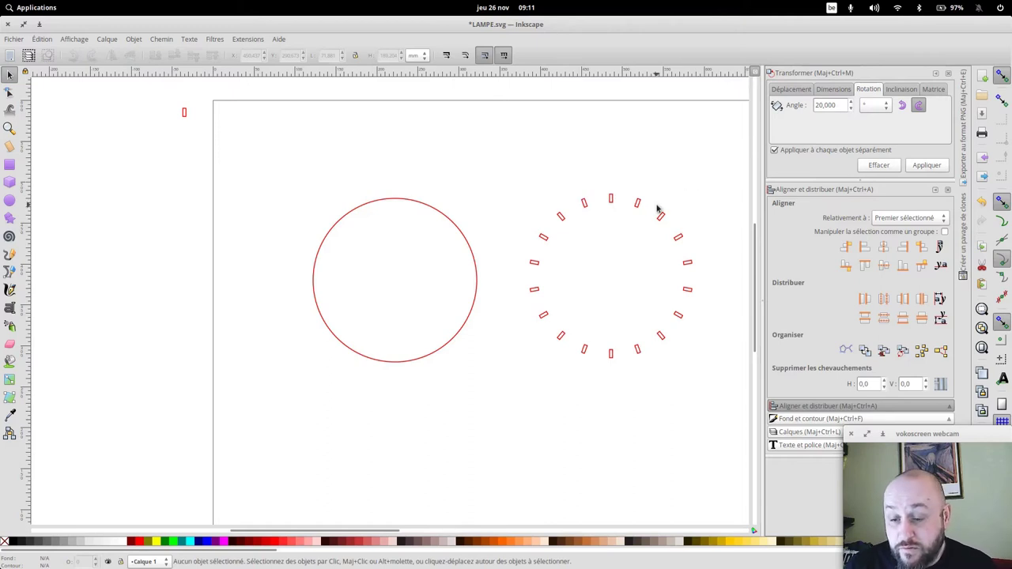
Combine the slots into one path, centre it on the red circle, and subtract it to notch the edge
{"action": "left_click_drag", "start_coordinate": [509, 165], "coordinate": [723, 383]}
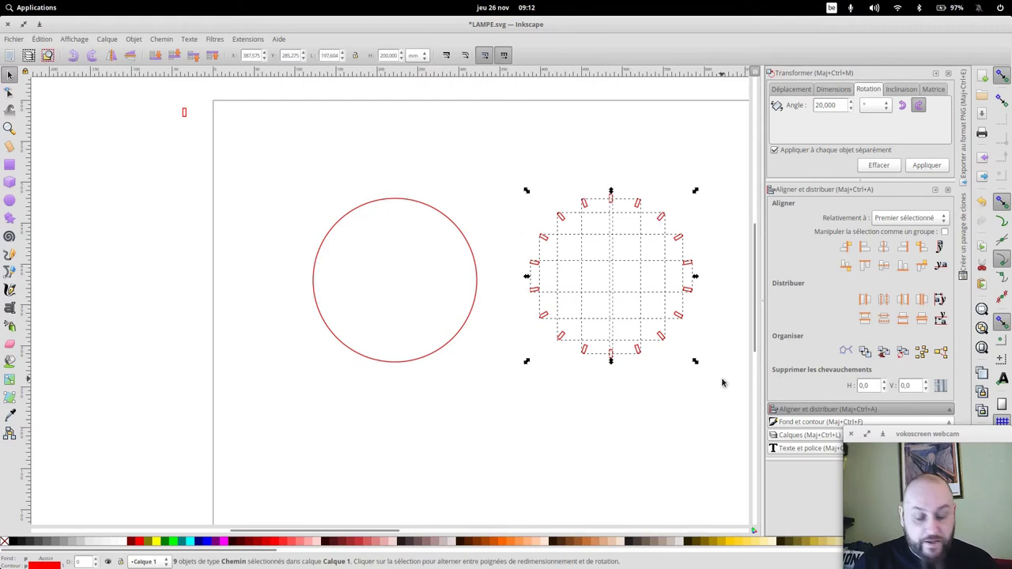
{"action": "key", "text": "ctrl+k"}
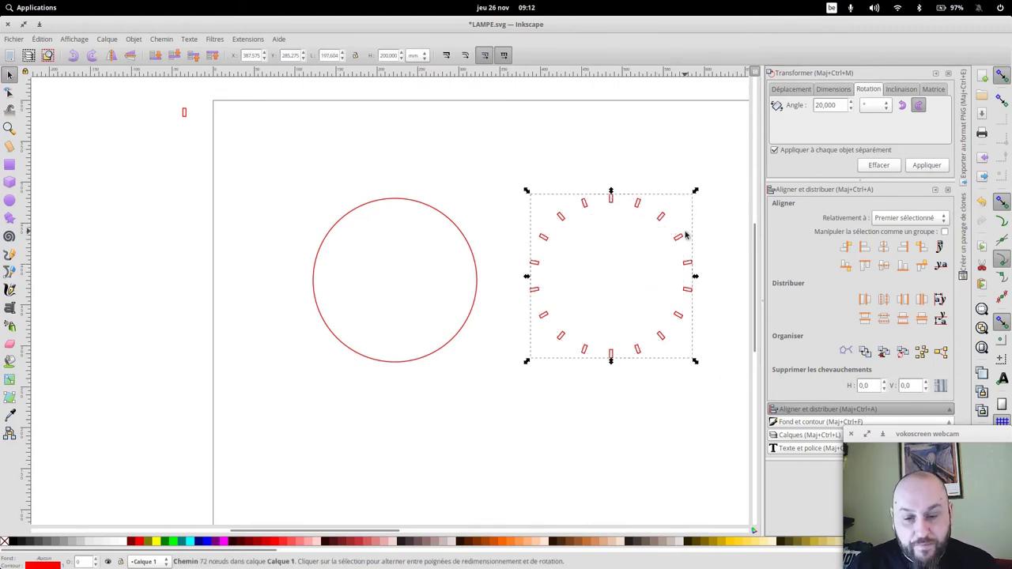
{"action": "left_click", "coordinate": [471, 245]}
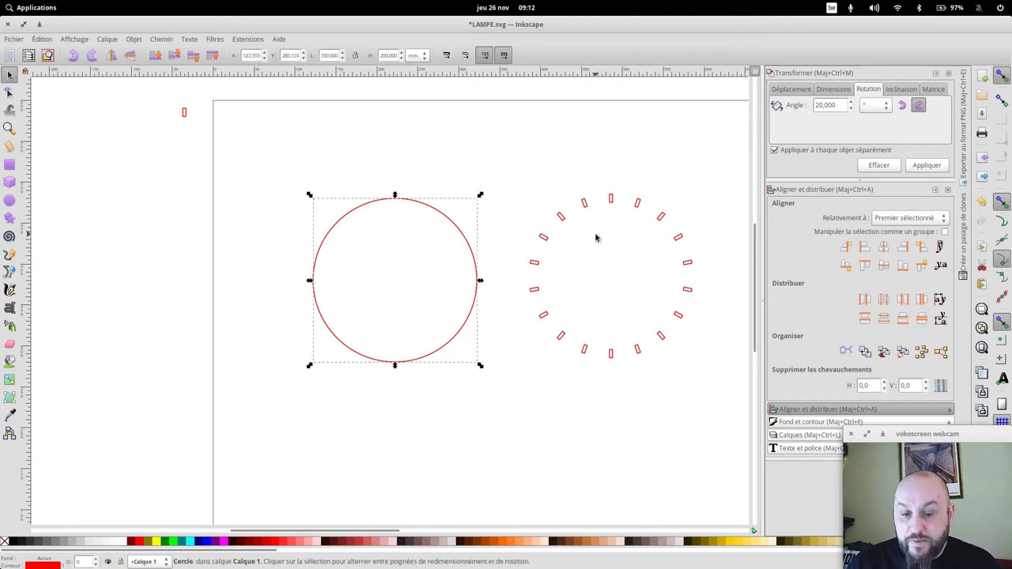
{"action": "left_click", "coordinate": [660, 223], "text": "shift"}
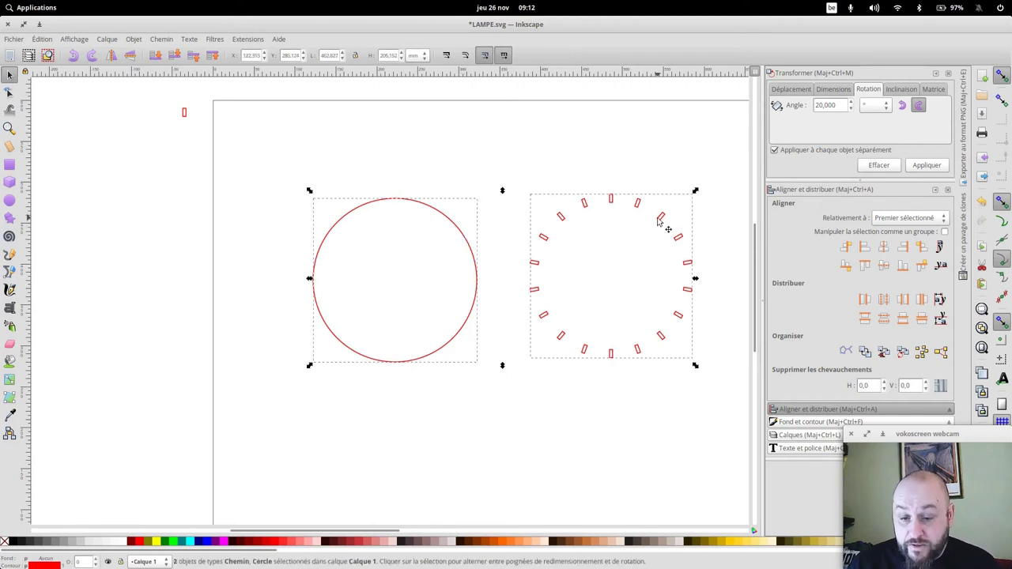
{"action": "left_click", "coordinate": [883, 246]}
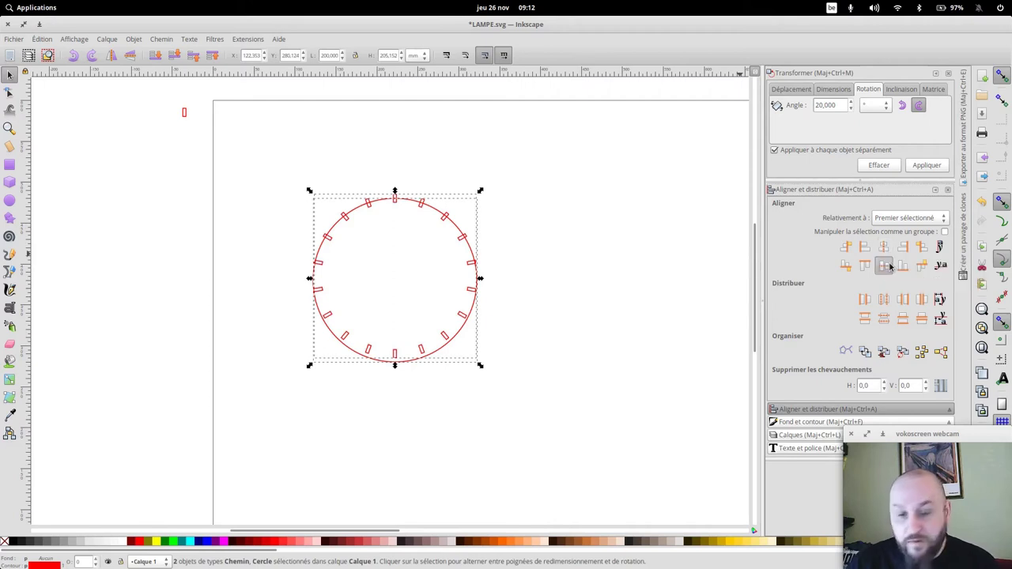
{"action": "left_click", "coordinate": [884, 265]}
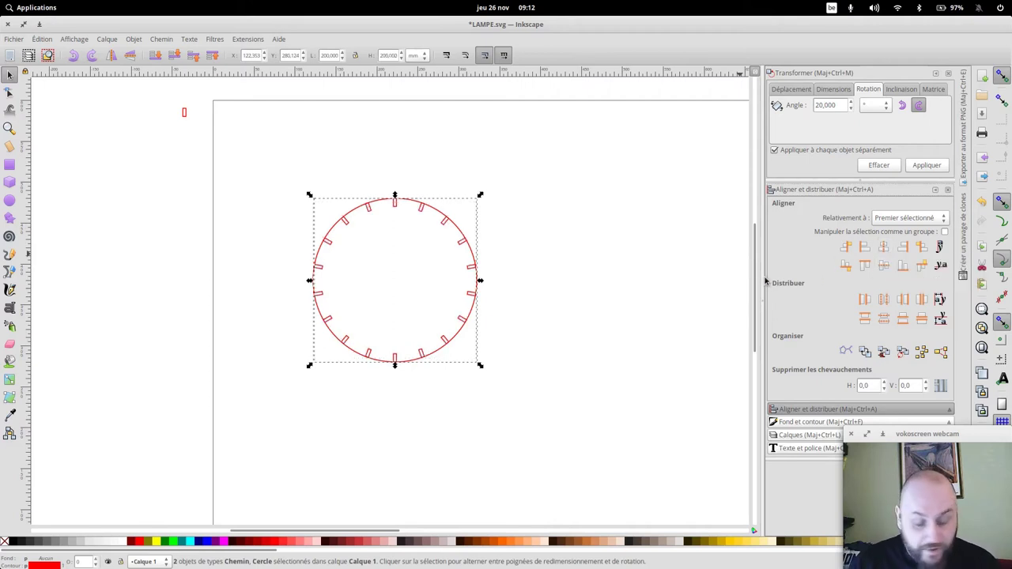
{"action": "key", "text": "ctrl+plus"}
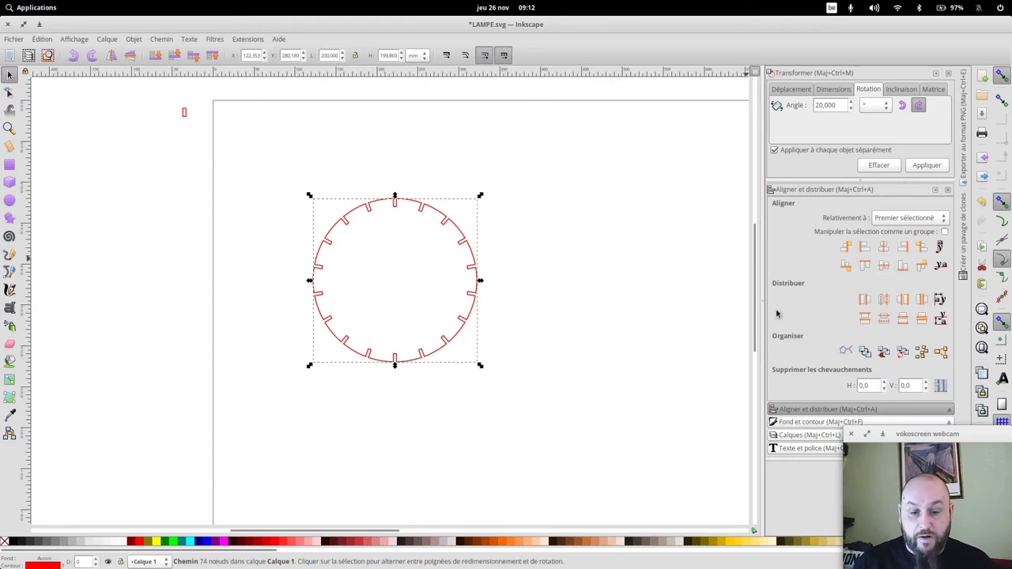
{"action": "left_click", "coordinate": [581, 353]}
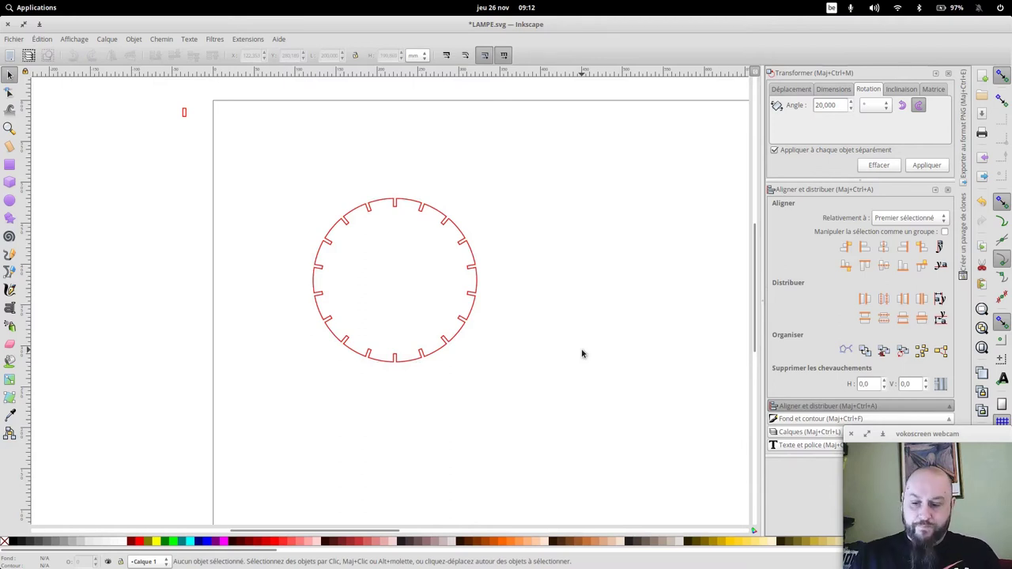
Move the notched circle off the page to the left
{"action": "mouse_move", "coordinate": [473, 254]}
{"action": "left_mouse_down"}
{"action": "mouse_move", "coordinate": [421, 188]}
{"action": "mouse_move", "coordinate": [187, 195]}
{"action": "left_mouse_up"}
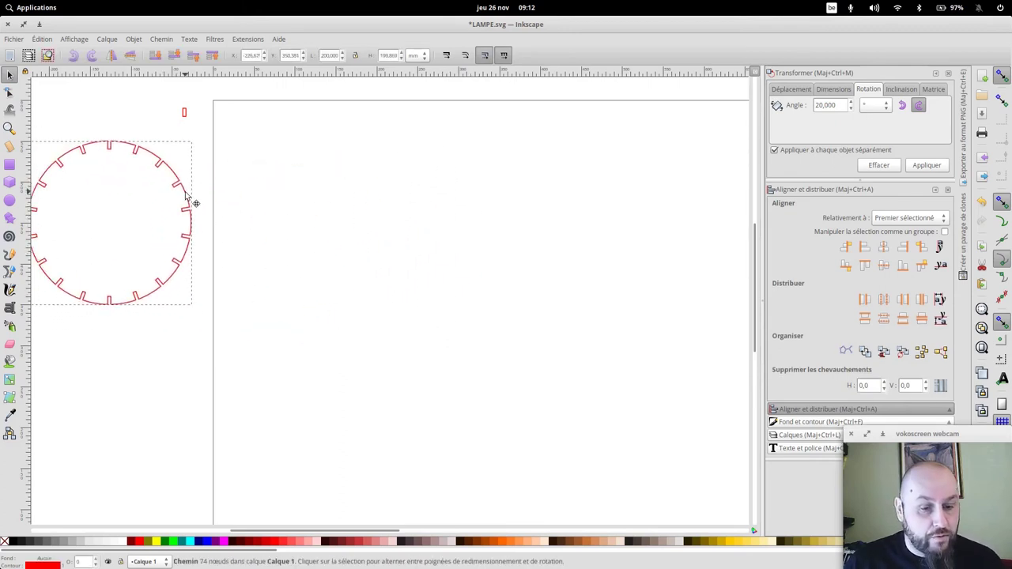
{"action": "left_click", "coordinate": [187, 195]}
{"action": "left_click", "coordinate": [363, 256]}
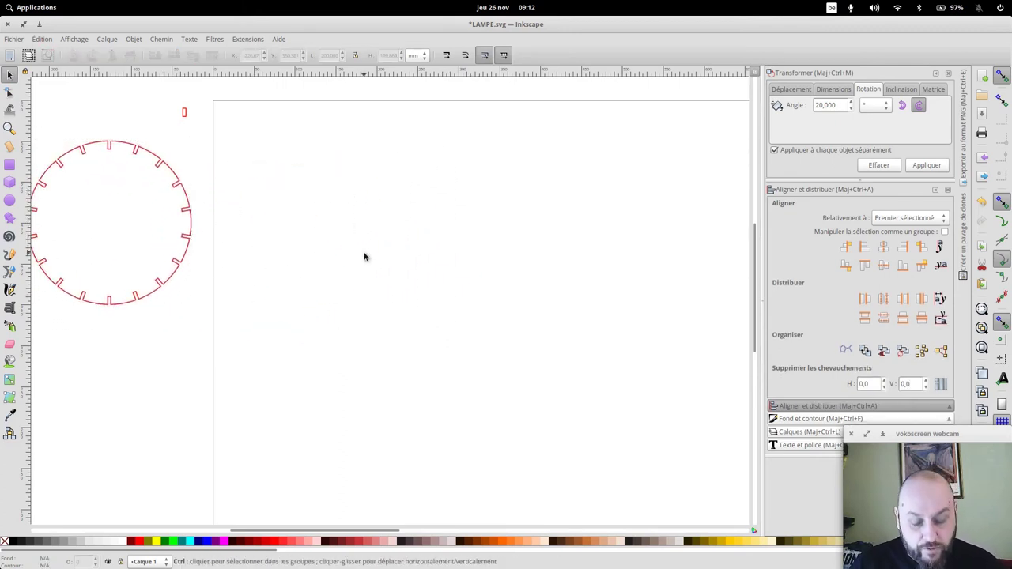
Paste two copies of the notched circle and stack them vertically on the page
{"action": "key", "text": "ctrl+v"}
{"action": "left_click_drag", "start_coordinate": [439, 289], "coordinate": [406, 241]}
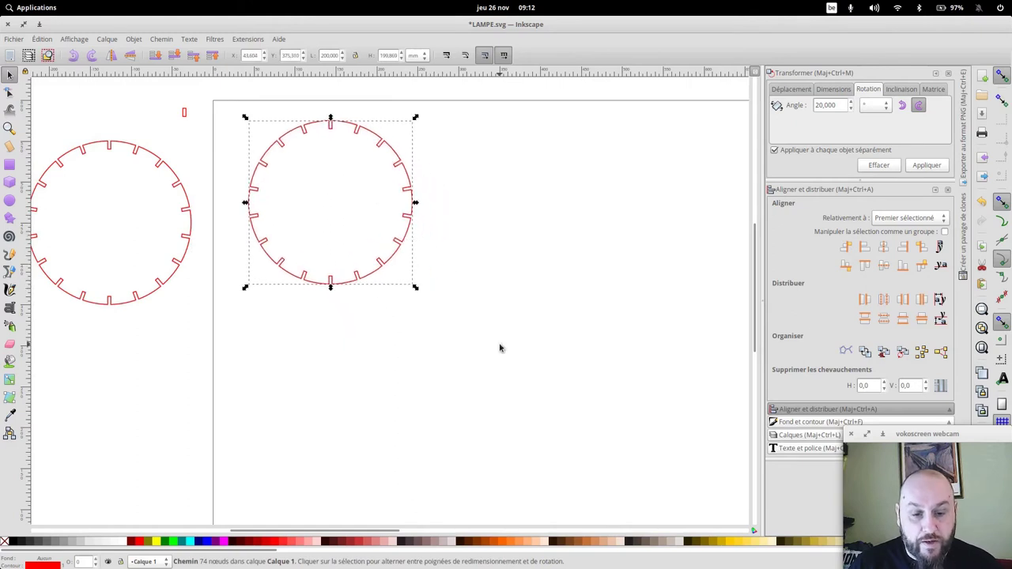
{"action": "key", "text": "ctrl+v"}
{"action": "mouse_move", "coordinate": [562, 382]}
{"action": "left_mouse_down"}
{"action": "mouse_move", "coordinate": [433, 430]}
{"action": "mouse_move", "coordinate": [395, 423]}
{"action": "left_mouse_up"}
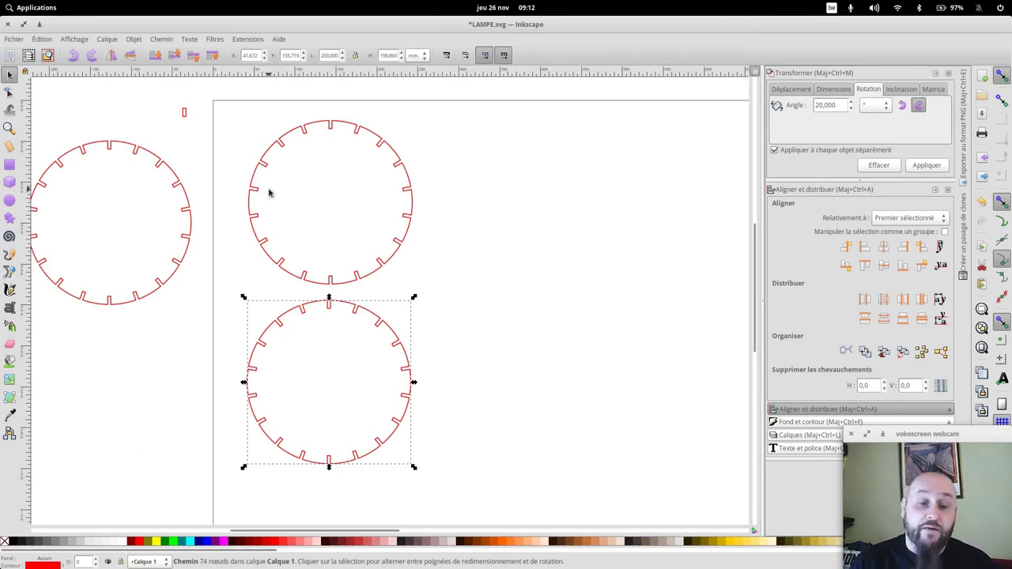
{"action": "left_click", "coordinate": [346, 125]}
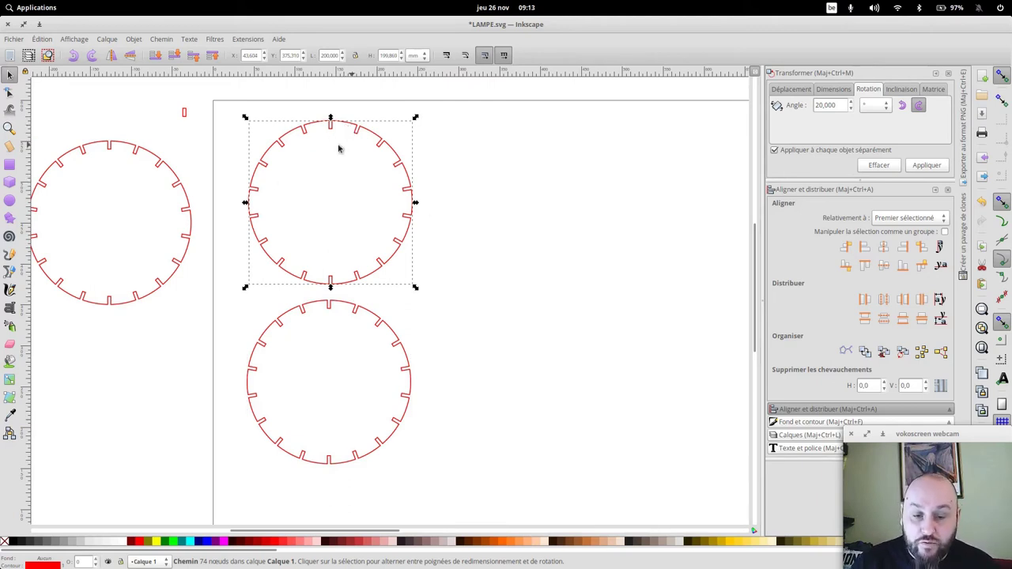
{"action": "left_click", "coordinate": [479, 175]}
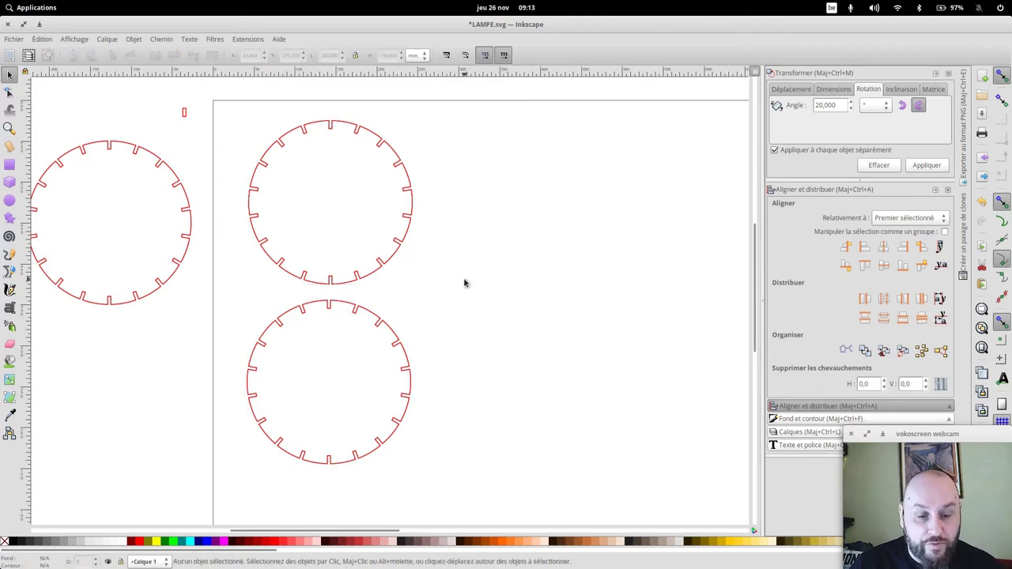
{"action": "left_click", "coordinate": [10, 201]}
Draw a new circle and resize it proportionally to 160 mm wide
{"action": "left_click_drag", "start_coordinate": [463, 182], "coordinate": [603, 292]}
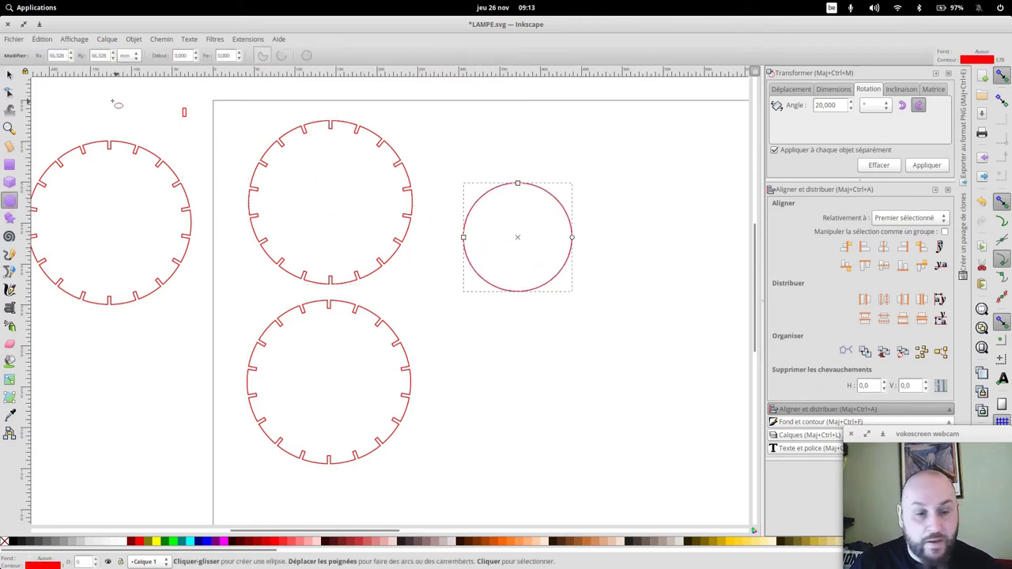
{"action": "left_click", "coordinate": [10, 76]}
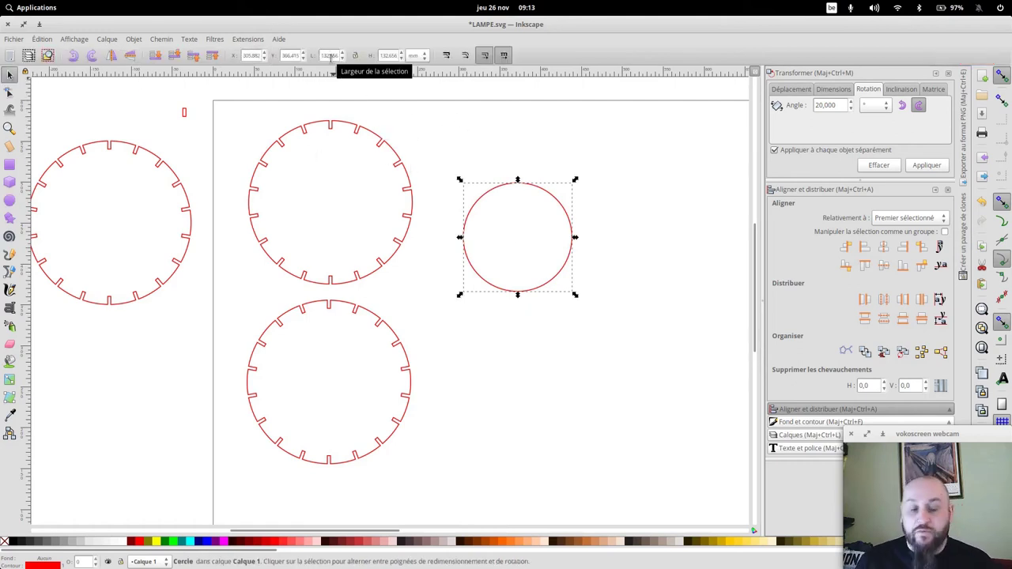
{"action": "double_click", "coordinate": [328, 56]}
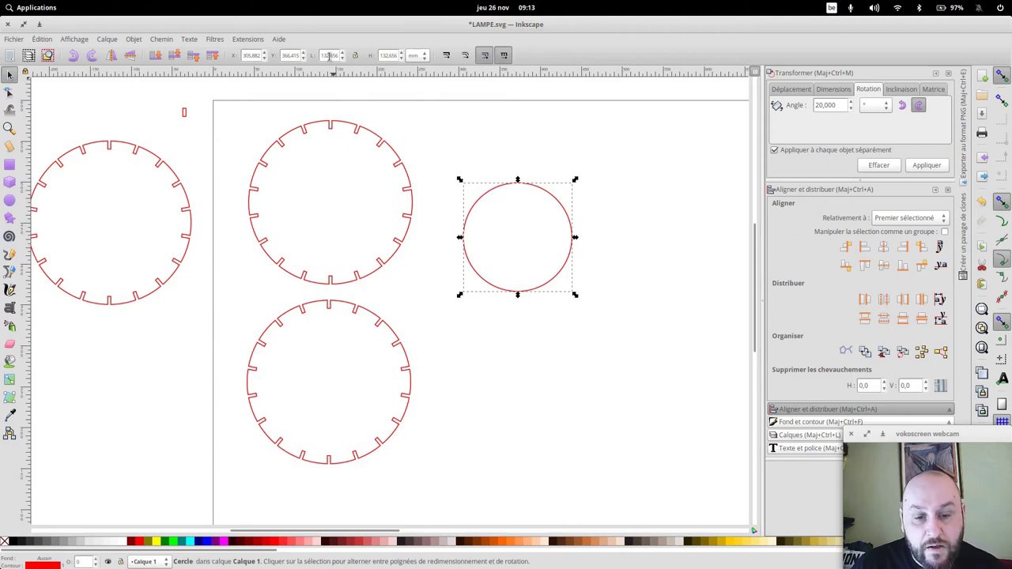
{"action": "type", "text": "1"}
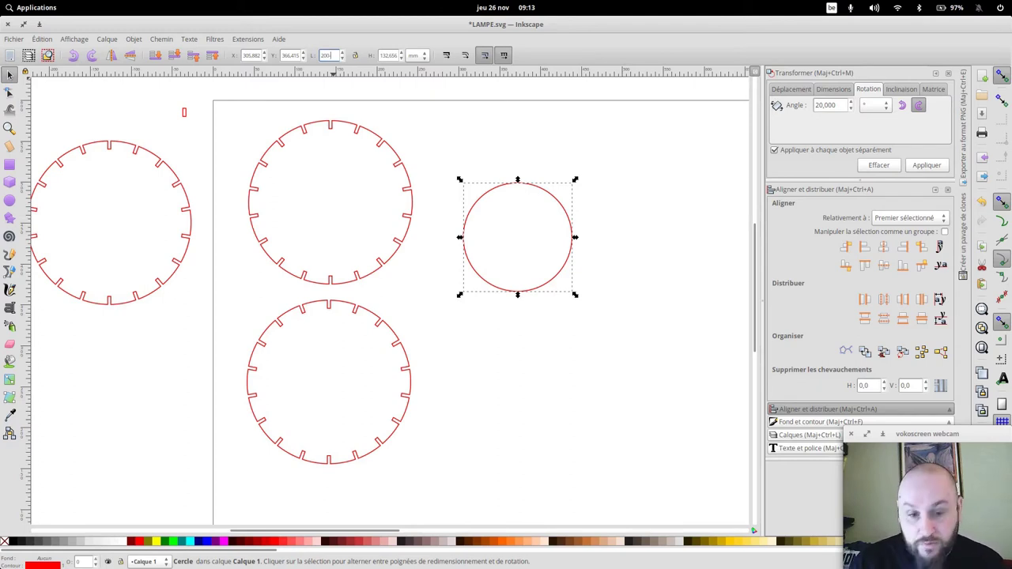
{"action": "left_click", "coordinate": [355, 55]}
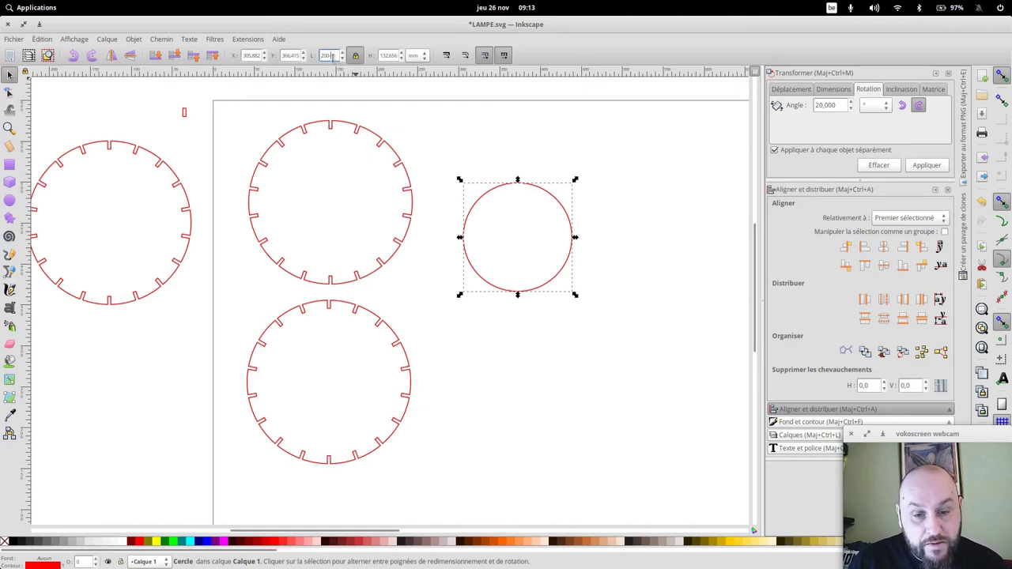
{"action": "type", "text": ",45"}
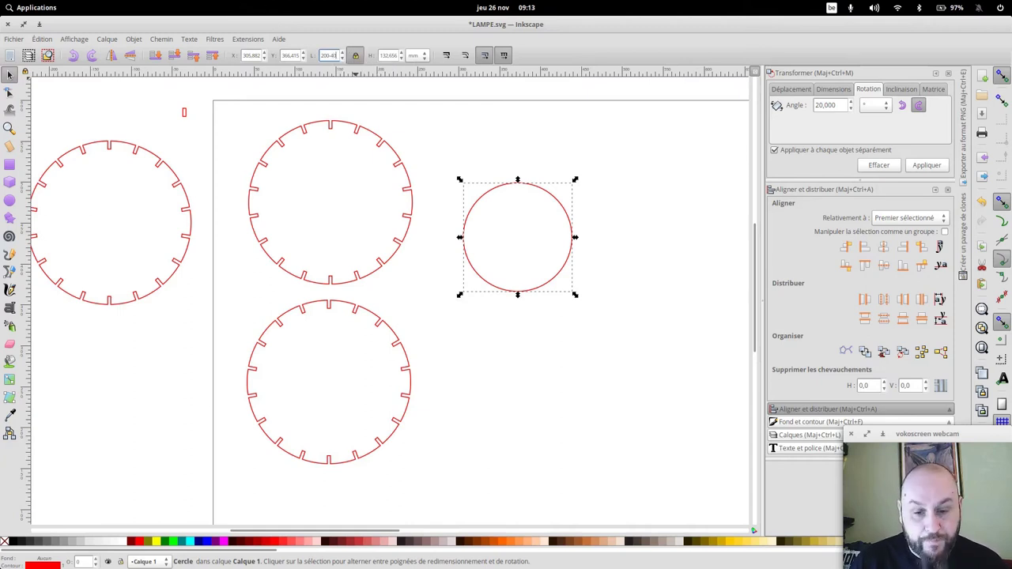
{"action": "key", "text": "Return"}
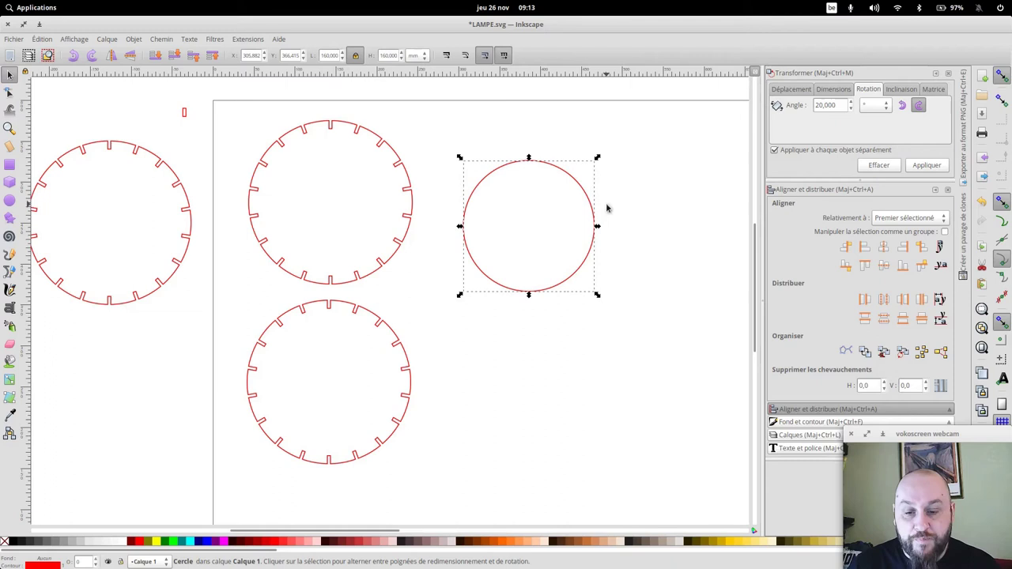
Centre the 160 mm circle on the upper slotted gear and nudge the resulting ring slightly up
{"action": "left_click", "coordinate": [379, 143]}
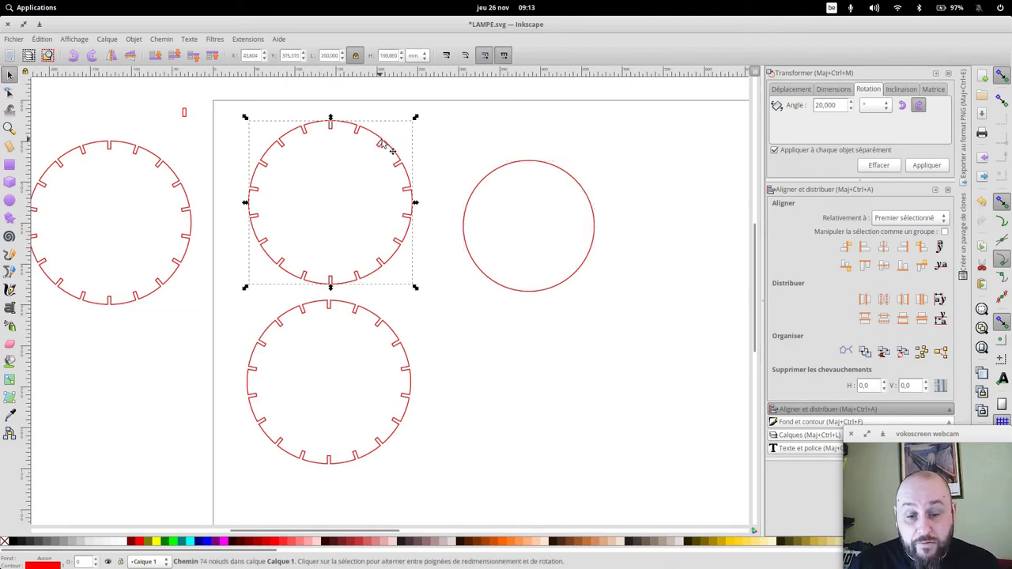
{"action": "left_click", "coordinate": [577, 184], "text": "shift"}
{"action": "left_click", "coordinate": [883, 246]}
{"action": "left_click", "coordinate": [882, 264]}
{"action": "key", "text": "Escape"}
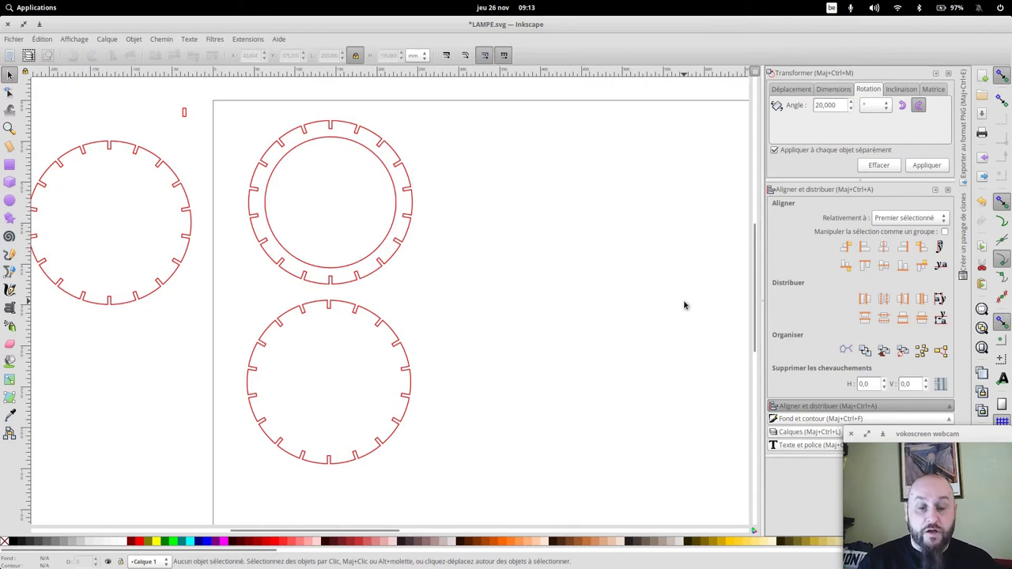
{"action": "left_click", "coordinate": [411, 188]}
{"action": "left_click", "coordinate": [391, 185], "text": "shift"}
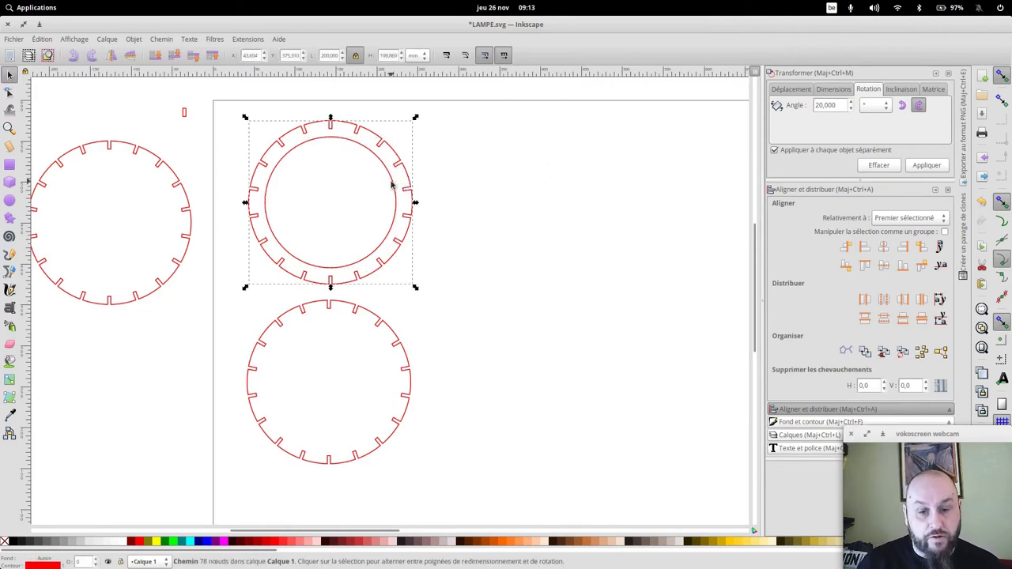
{"action": "left_click", "coordinate": [477, 180]}
{"action": "mouse_move", "coordinate": [416, 215]}
{"action": "left_mouse_down"}
{"action": "mouse_move", "coordinate": [417, 199]}
{"action": "mouse_move", "coordinate": [406, 200]}
{"action": "left_mouse_up"}
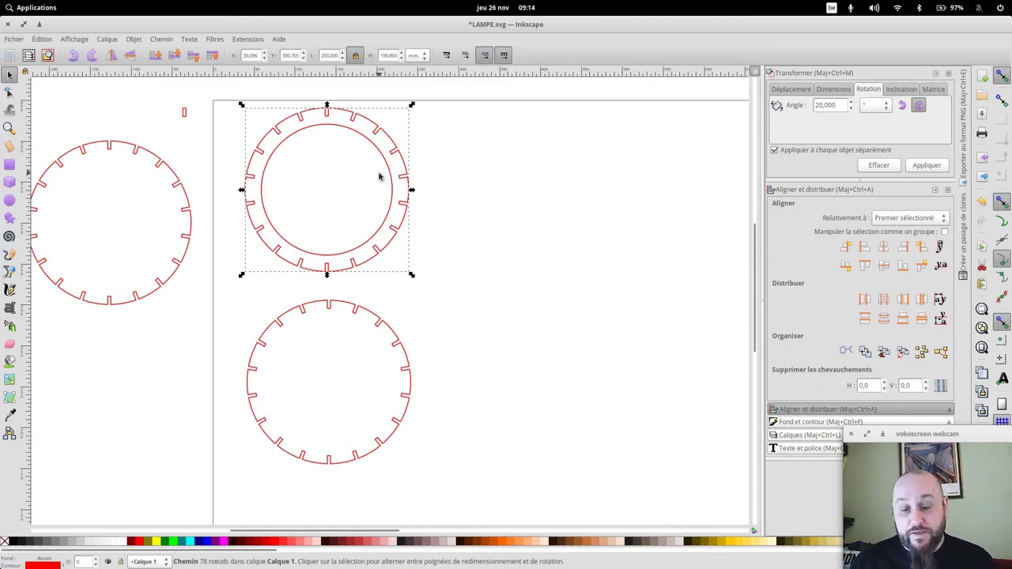
{"action": "left_click", "coordinate": [505, 243]}
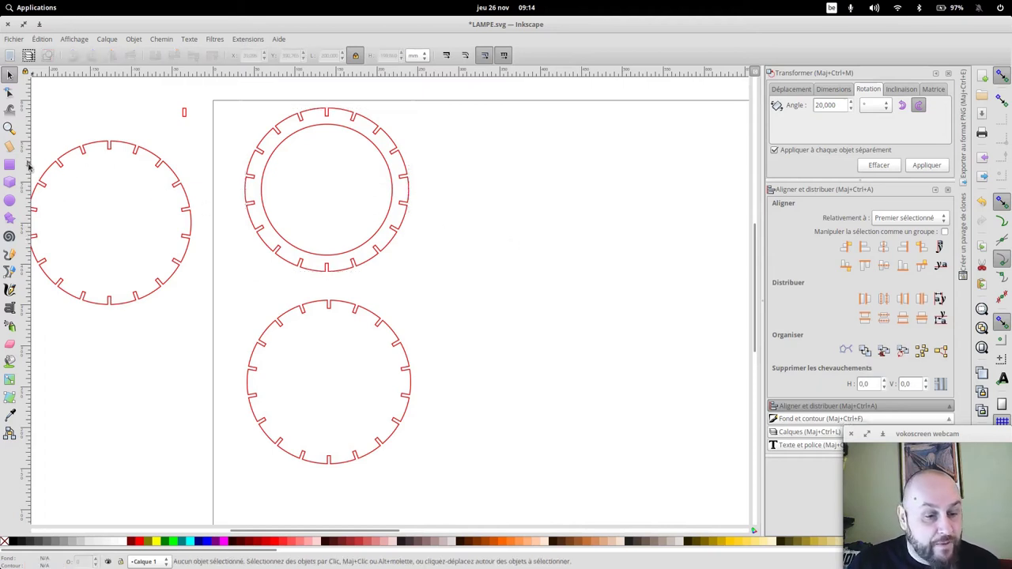
Draw a 27.5 mm circle and centre it on the lower slotted disc
{"action": "left_click", "coordinate": [9, 202]}
{"action": "left_click_drag", "start_coordinate": [484, 204], "coordinate": [523, 241]}
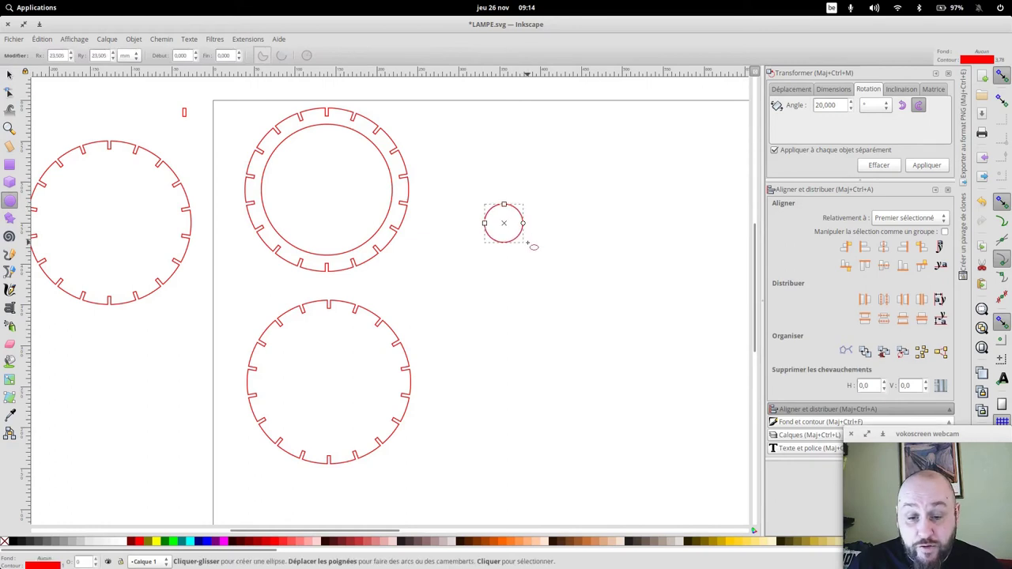
{"action": "left_click", "coordinate": [10, 76]}
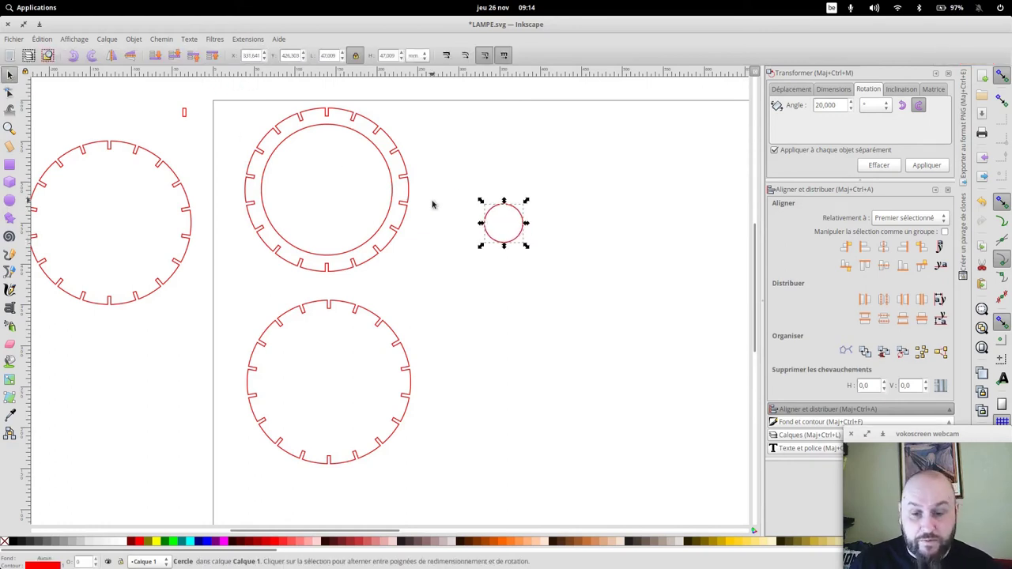
{"action": "triple_click", "coordinate": [328, 55]}
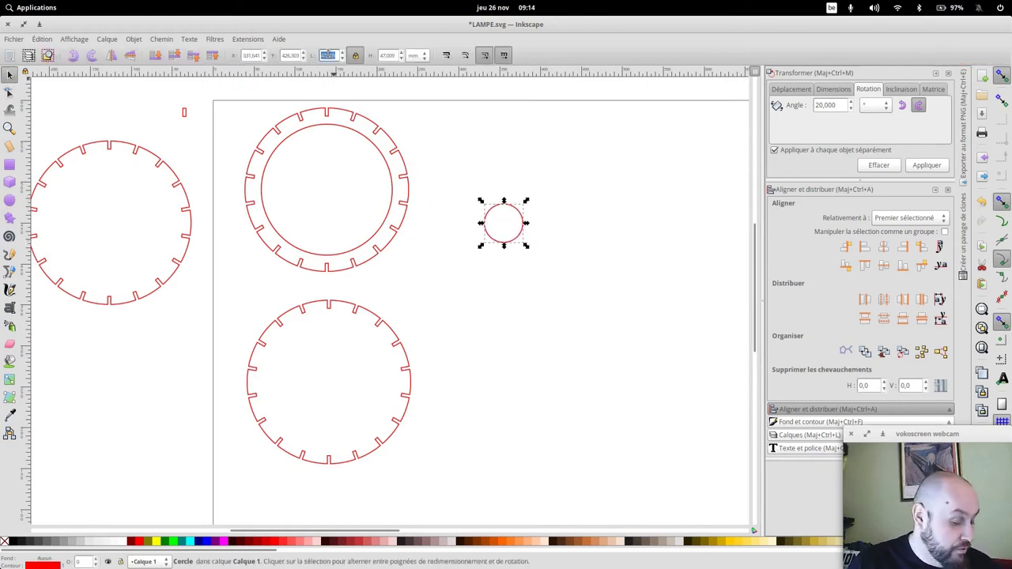
{"action": "type", "text": "27,5"}
{"action": "key", "text": "Return"}
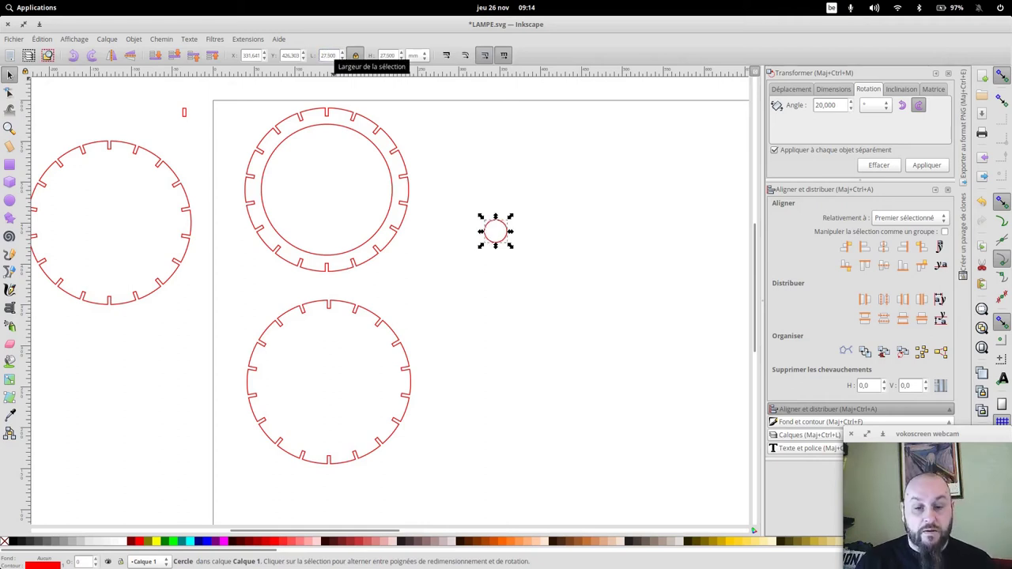
{"action": "left_click", "coordinate": [391, 330]}
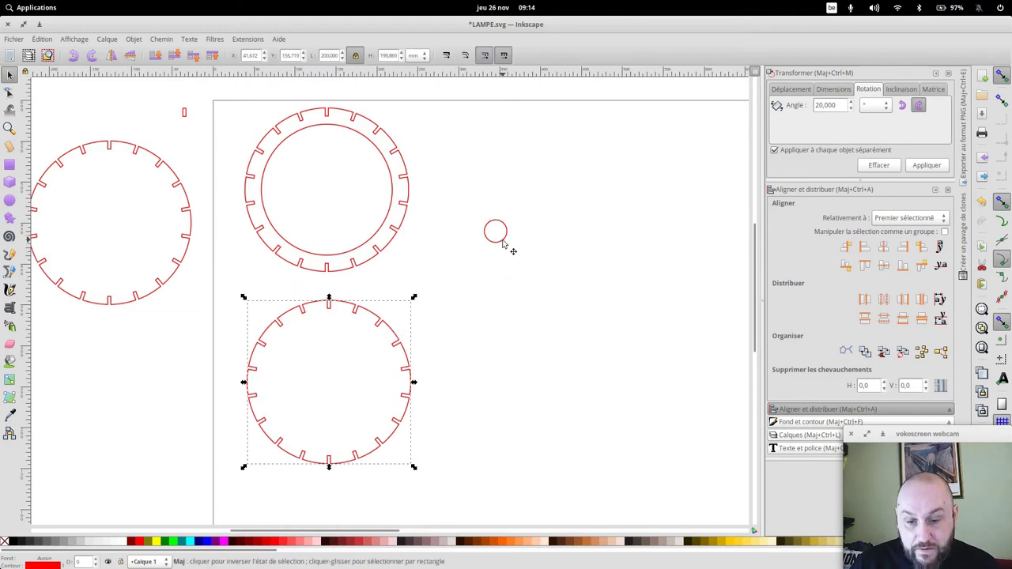
{"action": "left_click", "coordinate": [502, 241], "text": "shift"}
{"action": "left_click", "coordinate": [883, 265]}
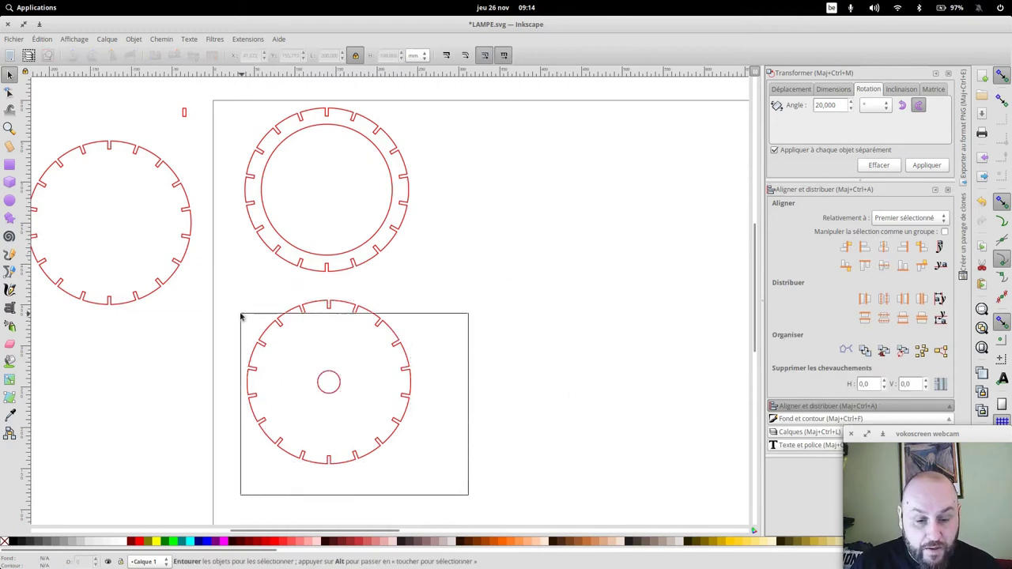
Nudge the disc and its hole up, then draw a tall rectangle right of the ring
{"action": "left_click_drag", "start_coordinate": [467, 495], "coordinate": [228, 288]}
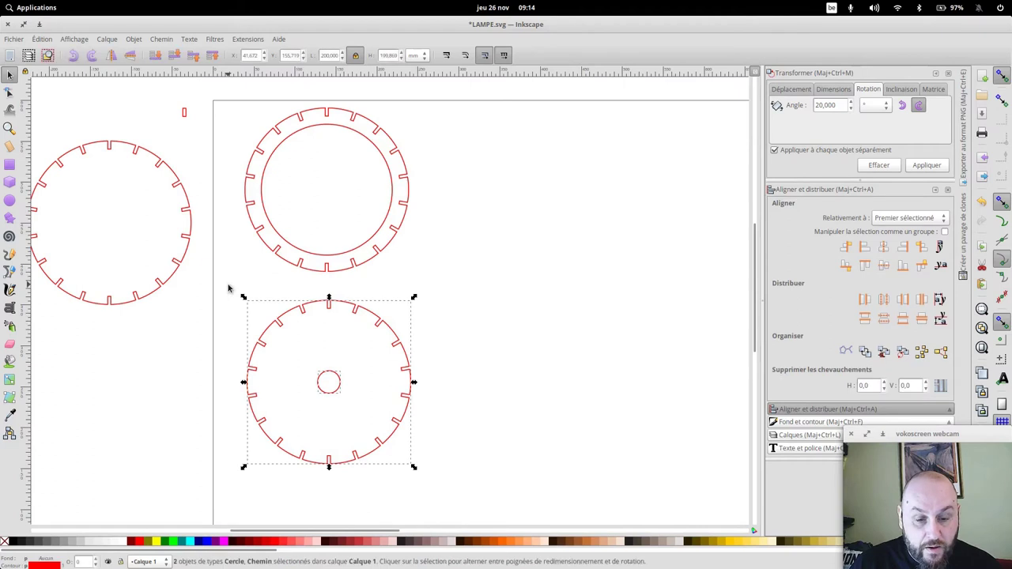
{"action": "left_click", "coordinate": [478, 302]}
{"action": "left_click_drag", "start_coordinate": [378, 320], "coordinate": [380, 309]}
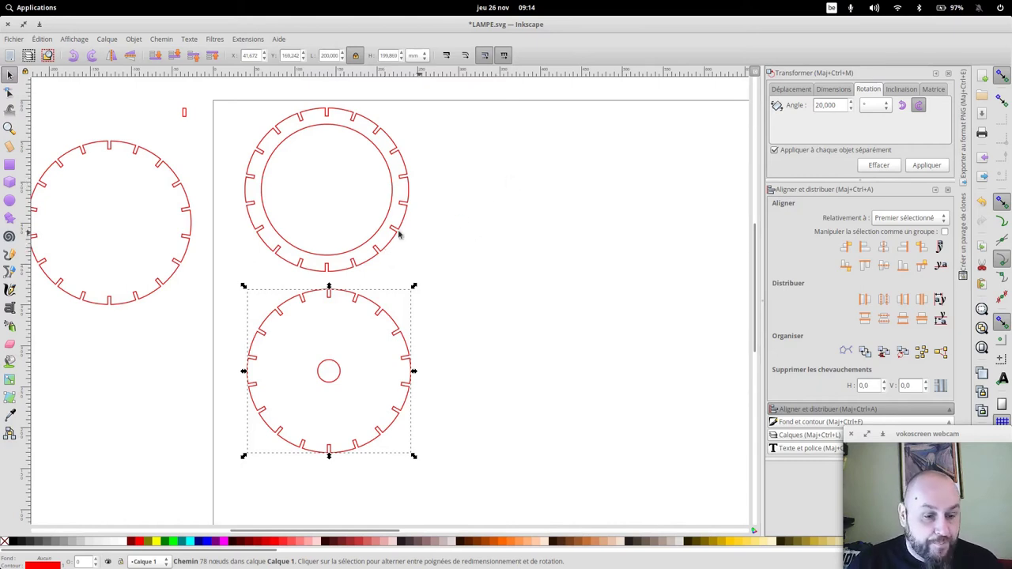
{"action": "left_click", "coordinate": [9, 163]}
{"action": "mouse_move", "coordinate": [487, 167]}
{"action": "left_mouse_down"}
{"action": "mouse_move", "coordinate": [513, 219]}
{"action": "mouse_move", "coordinate": [525, 320]}
{"action": "left_mouse_up"}
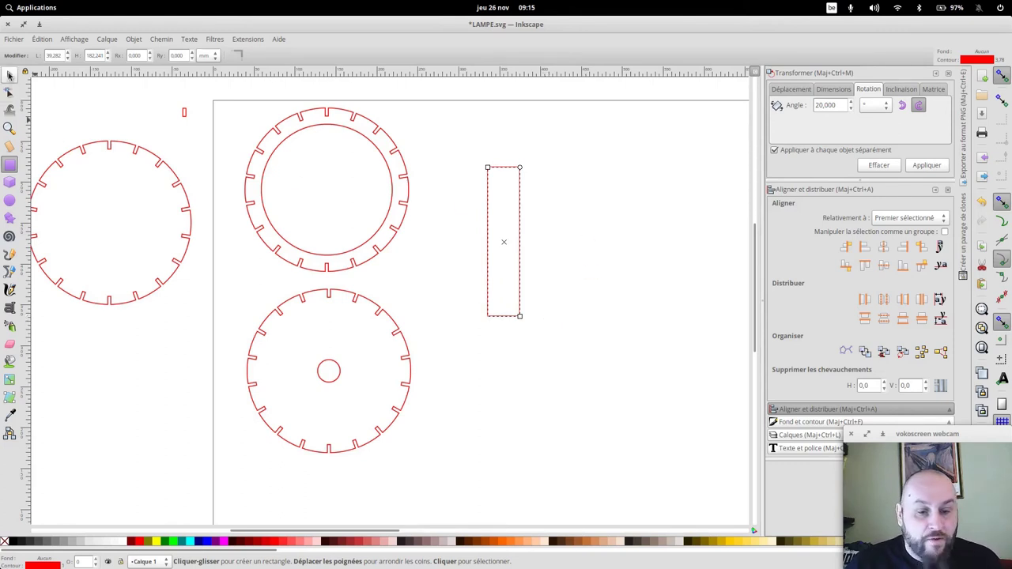
Set the tall rectangle's width to 20 mm in the selector toolbar
{"action": "left_click", "coordinate": [10, 75]}
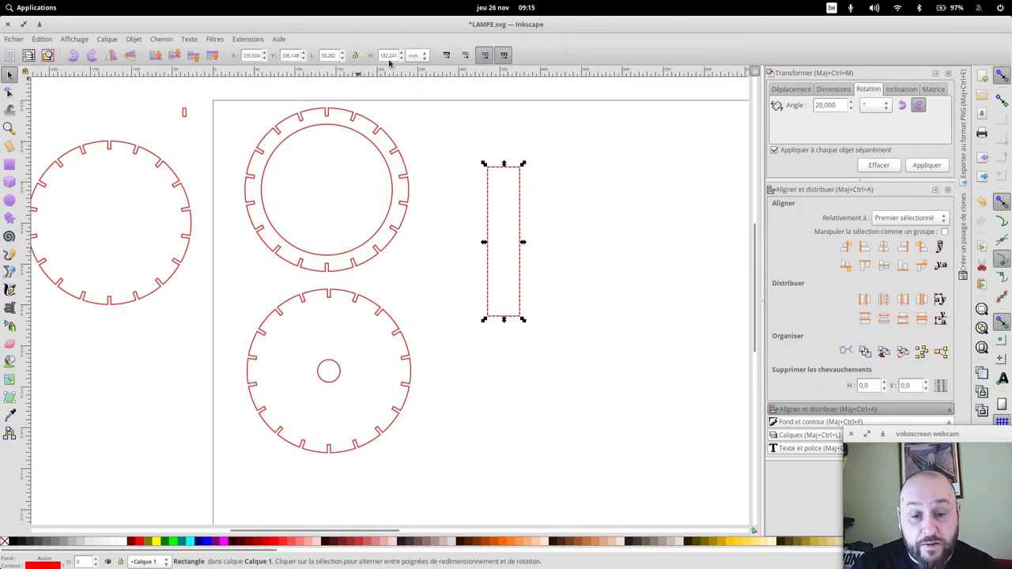
{"action": "type", "text": "20"}
{"action": "key", "text": "Return"}
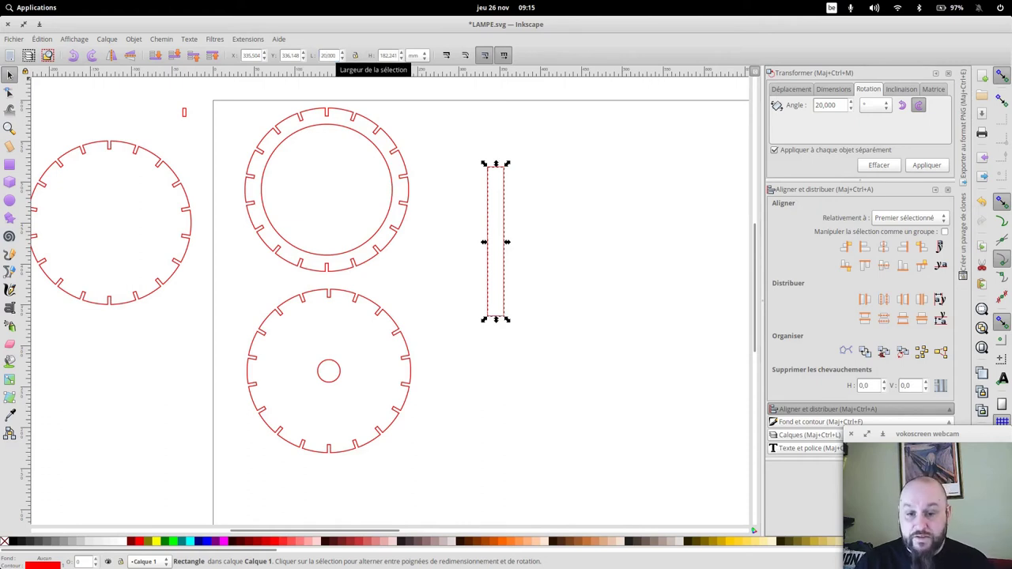
{"action": "left_click", "coordinate": [576, 224]}
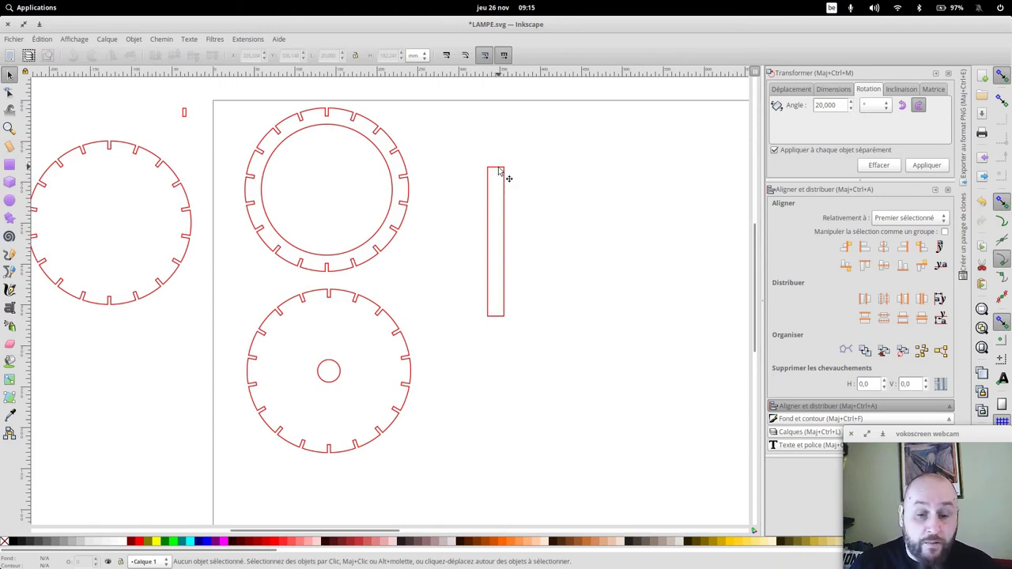
Draw a small circle and make it 20 mm wide with locked proportions
{"action": "left_click", "coordinate": [11, 202]}
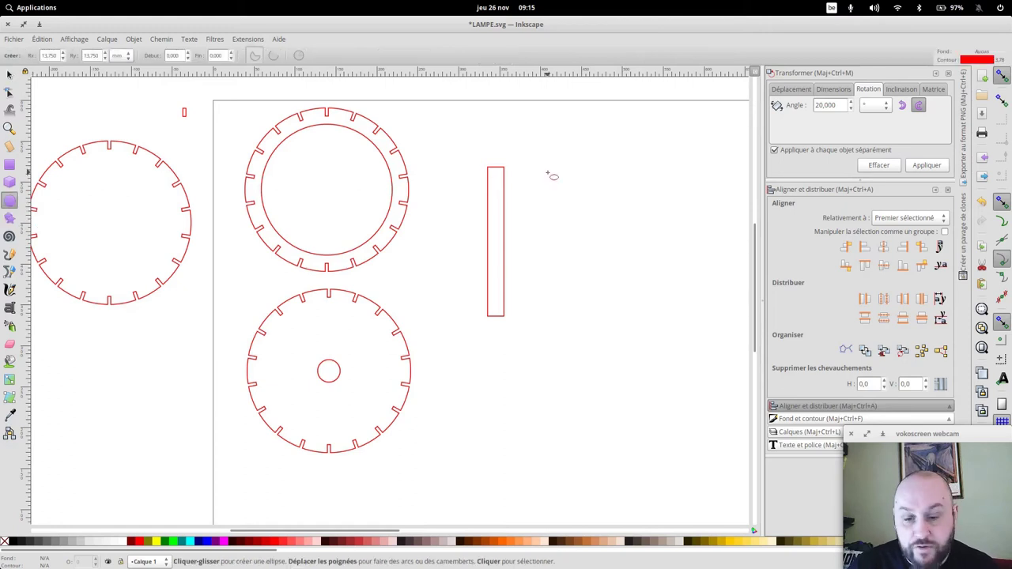
{"action": "left_click_drag", "start_coordinate": [547, 171], "coordinate": [570, 195]}
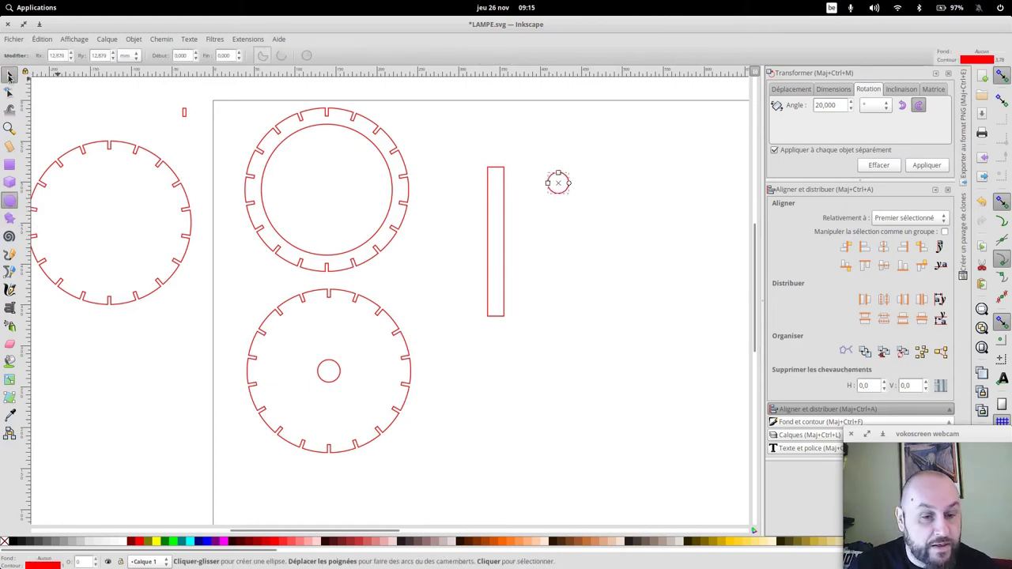
{"action": "left_click", "coordinate": [9, 77]}
{"action": "left_click", "coordinate": [355, 55]}
{"action": "double_click", "coordinate": [326, 55]}
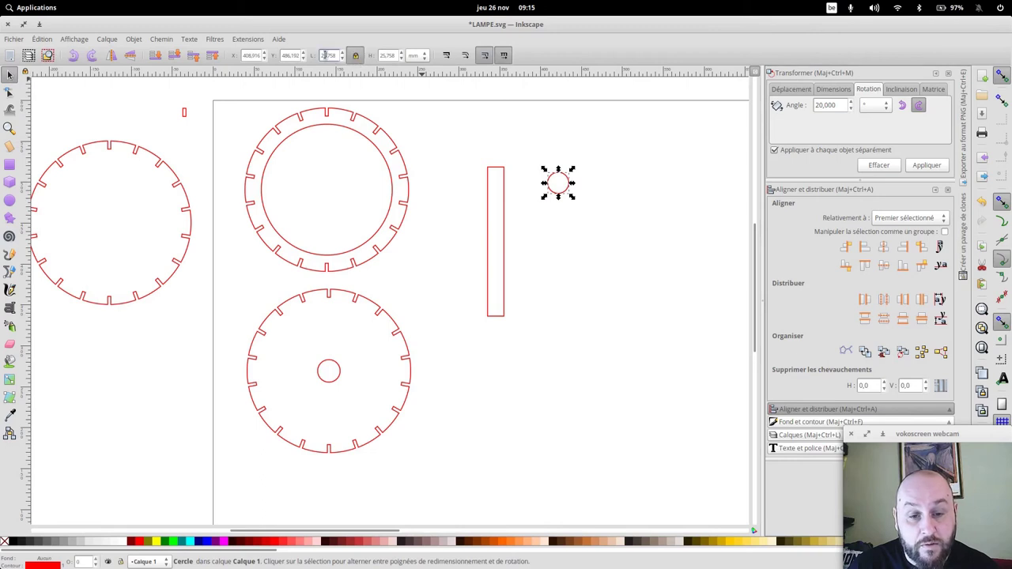
{"action": "type", "text": "20,000"}
{"action": "key", "text": "Return"}
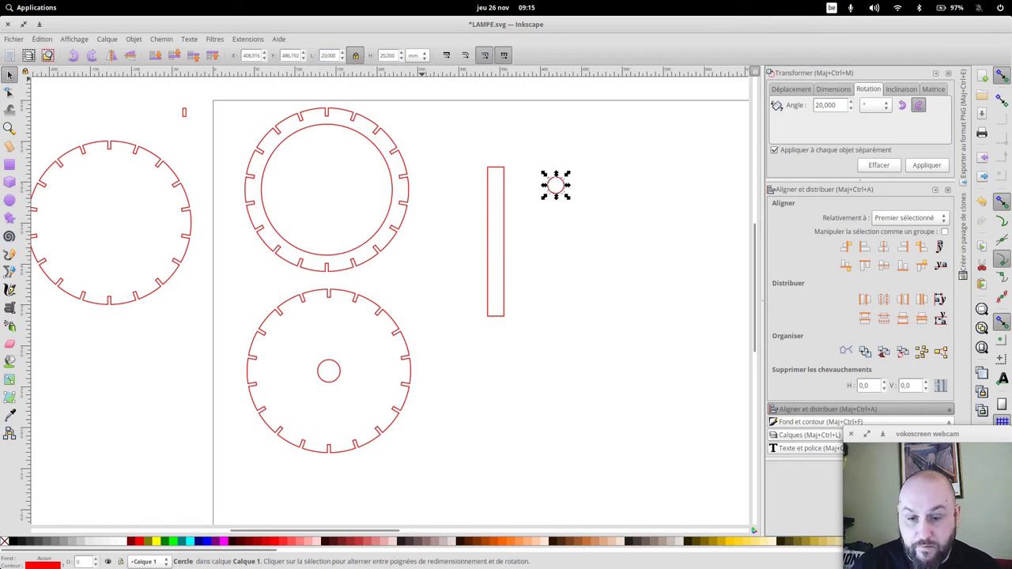
{"action": "left_click", "coordinate": [534, 216]}
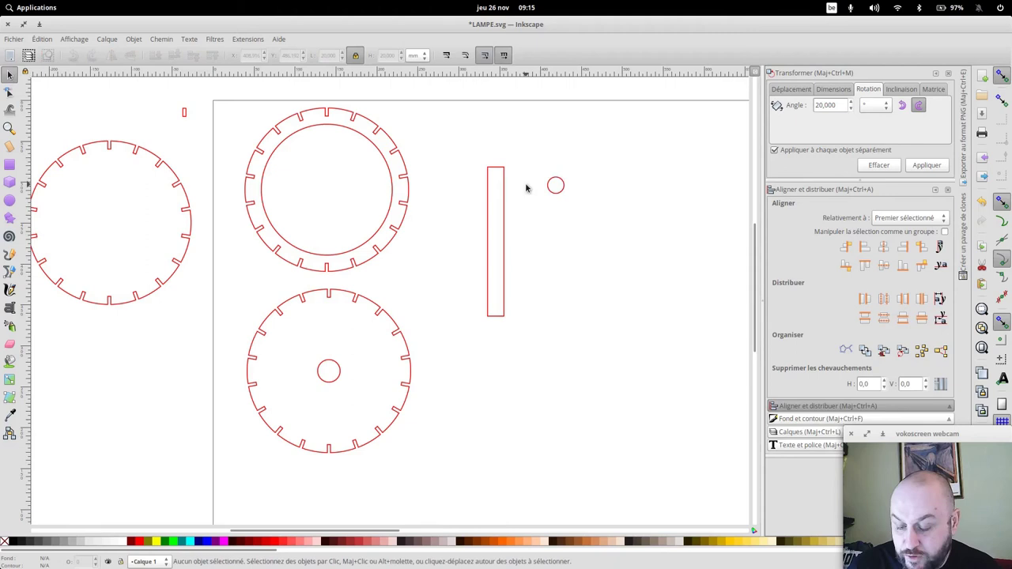
Place the circle on top of the rectangle and union them into a rounded-top leg
{"action": "key", "text": "plus"}
{"action": "key", "text": "plus"}
{"action": "scroll", "coordinate": [704, 187], "scroll_direction": "up", "scroll_amount": 3}
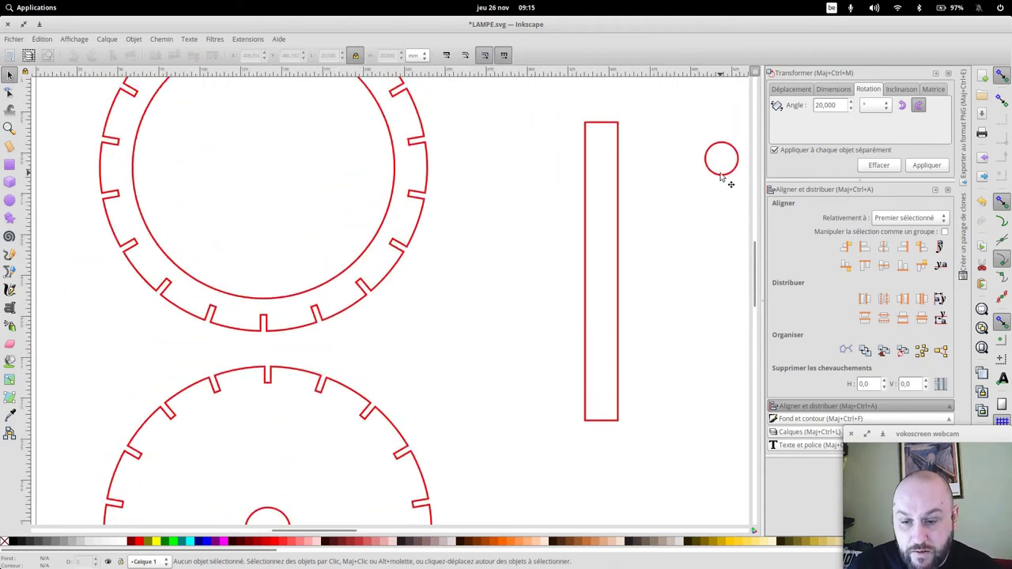
{"action": "left_click_drag", "start_coordinate": [719, 175], "coordinate": [599, 139]}
{"action": "left_click", "coordinate": [607, 147]}
{"action": "left_click", "coordinate": [614, 117], "text": "shift"}
{"action": "left_click", "coordinate": [669, 225]}
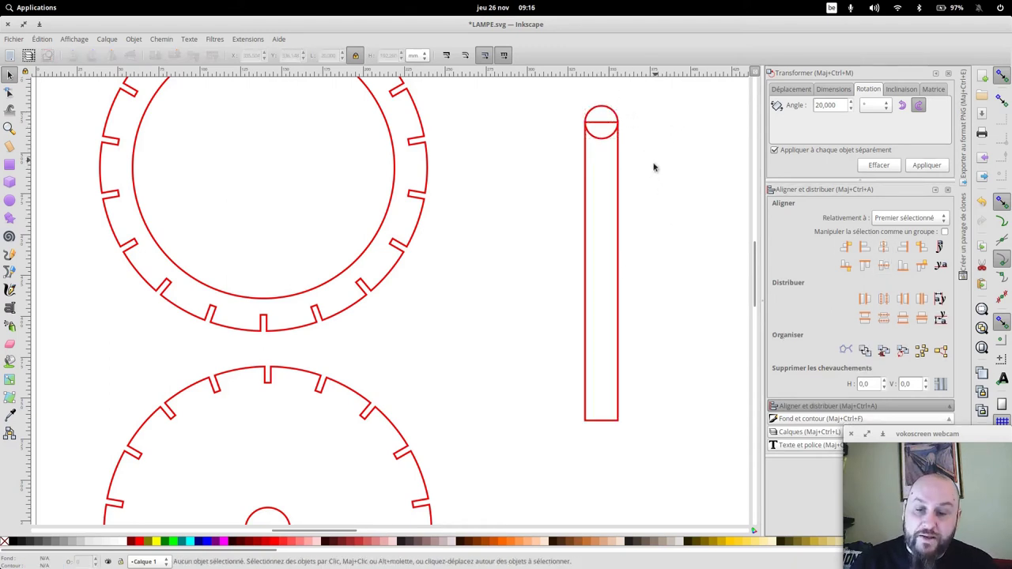
{"action": "left_click", "coordinate": [618, 190]}
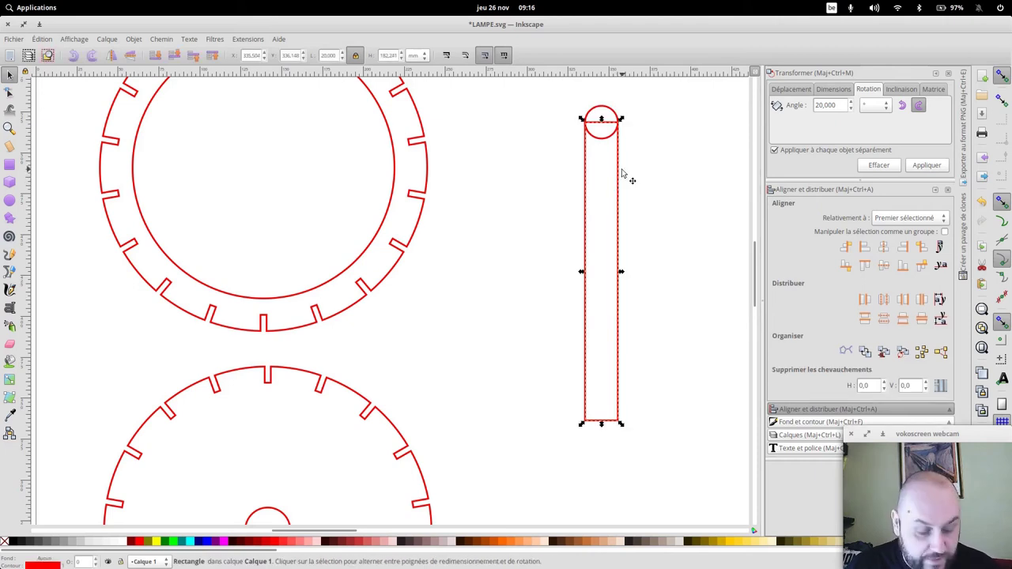
{"action": "left_click", "coordinate": [601, 110], "text": "shift"}
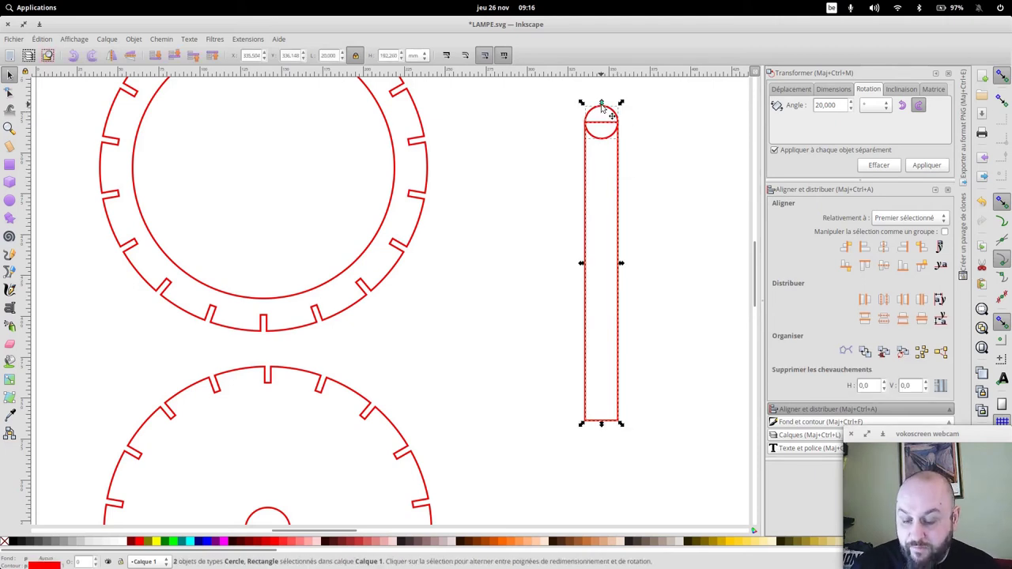
{"action": "key", "text": "ctrl+plus"}
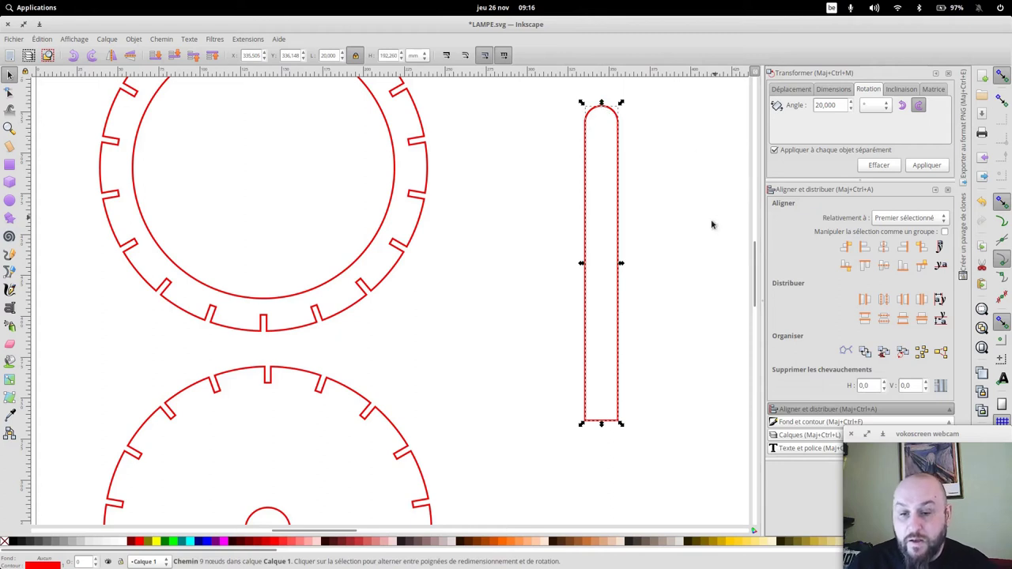
{"action": "left_click", "coordinate": [706, 228]}
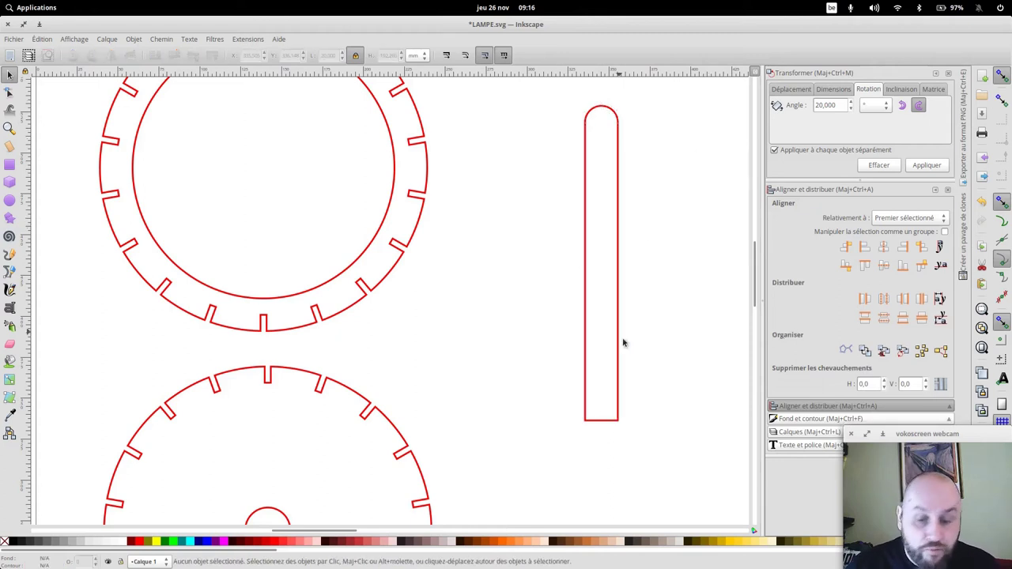
{"action": "left_click", "coordinate": [8, 93]}
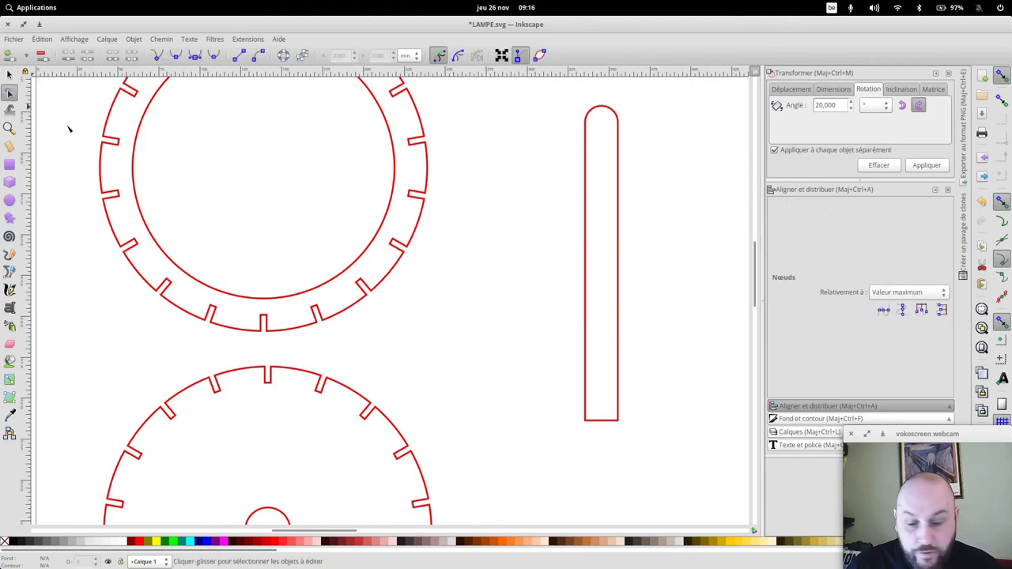
Drag the leg's flat bottom into a slanted curved point, then stretch the leg taller from its top
{"action": "left_click", "coordinate": [602, 421]}
{"action": "left_click_drag", "start_coordinate": [607, 423], "coordinate": [609, 445]}
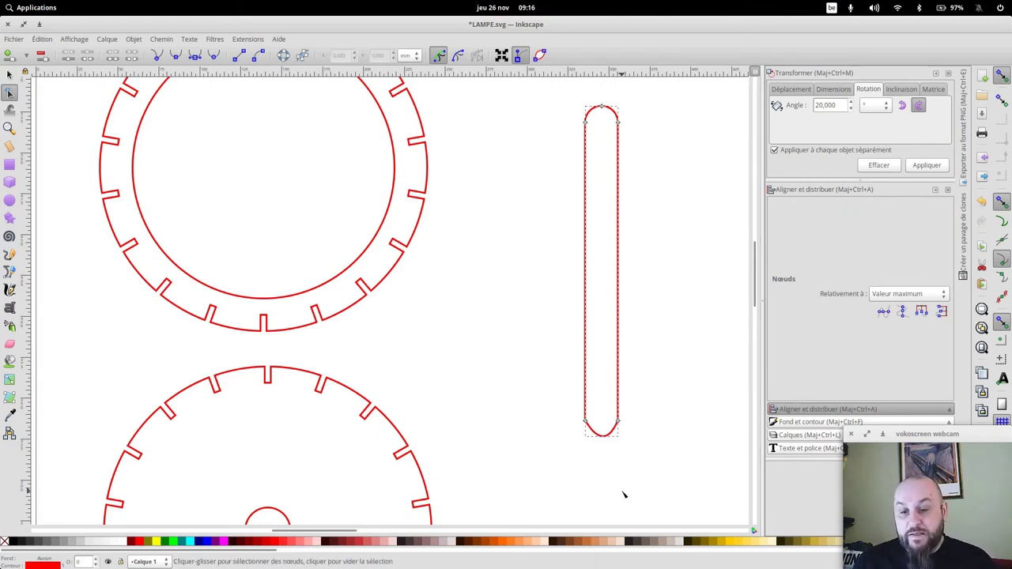
{"action": "left_click_drag", "start_coordinate": [610, 442], "coordinate": [643, 492]}
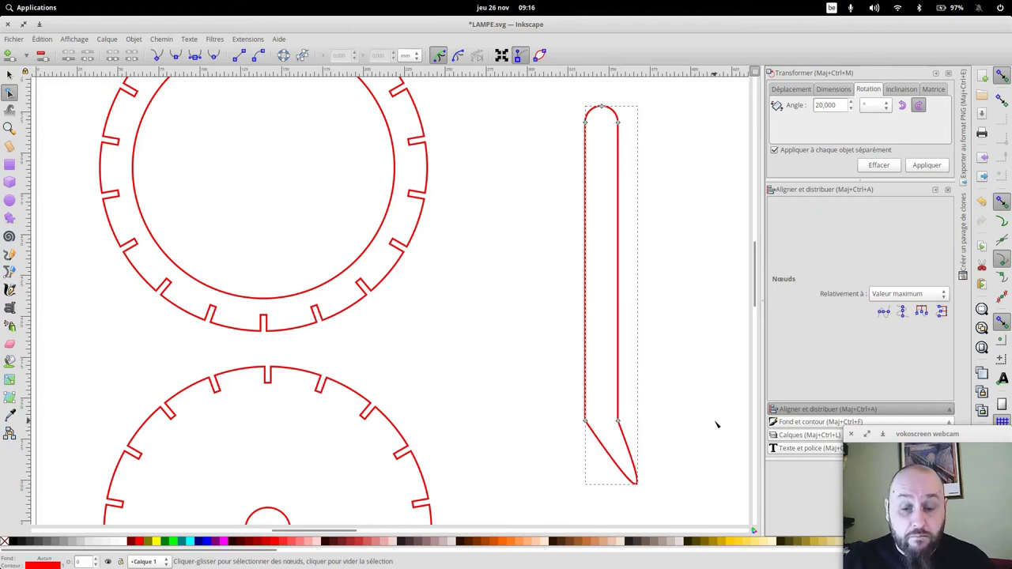
{"action": "key", "text": "s"}
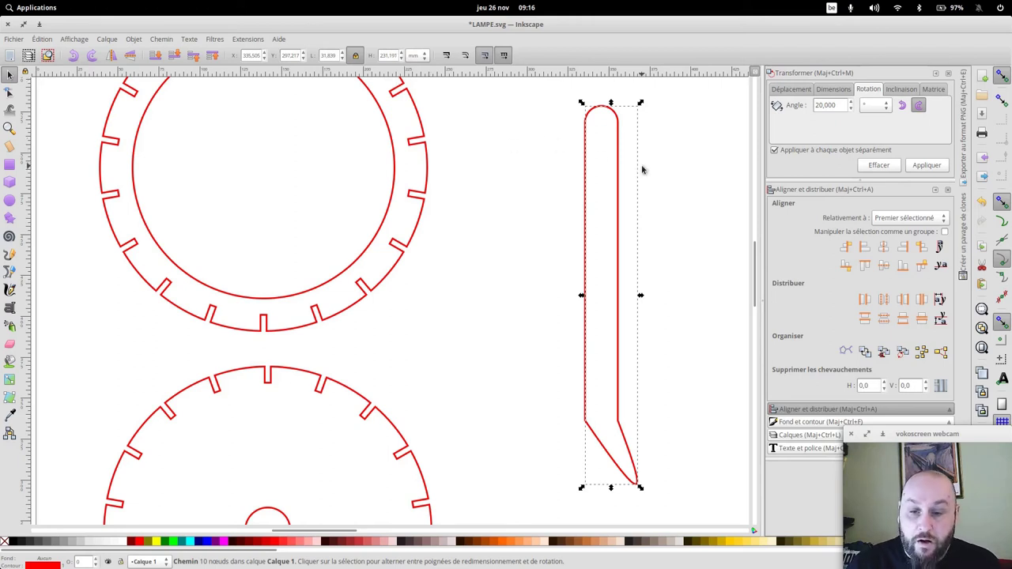
{"action": "left_click_drag", "start_coordinate": [610, 102], "coordinate": [611, 188]}
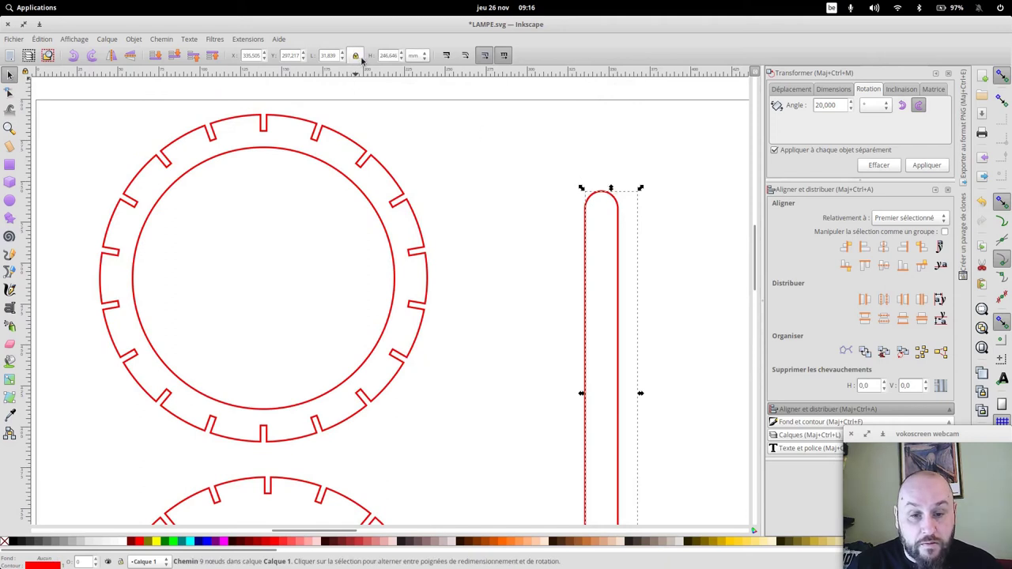
Set the pointed leg's height to 300 mm
{"action": "scroll", "coordinate": [620, 324], "scroll_direction": "down", "scroll_amount": 4}
{"action": "scroll", "coordinate": [625, 325], "scroll_direction": "down", "scroll_amount": 4}
{"action": "scroll", "coordinate": [636, 331], "scroll_direction": "up", "scroll_amount": 5}
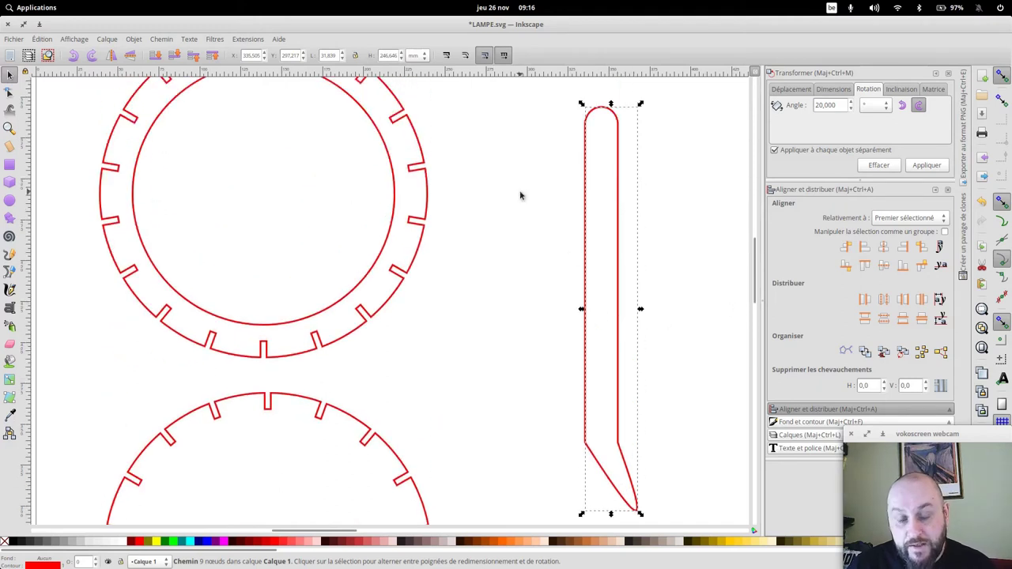
{"action": "double_click", "coordinate": [385, 55]}
{"action": "type", "text": "30"}
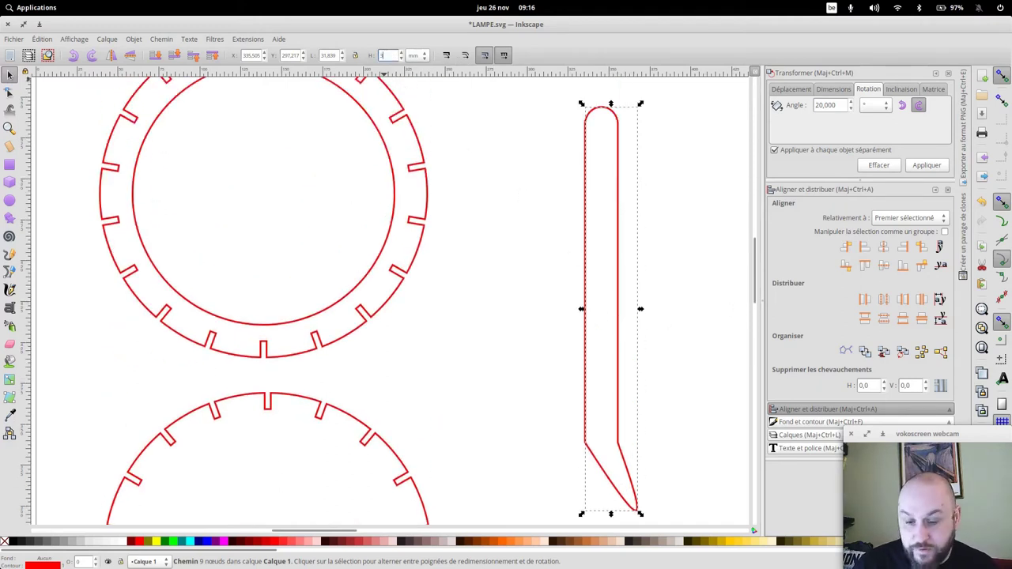
{"action": "key", "text": "Return"}
{"action": "double_click", "coordinate": [385, 55]}
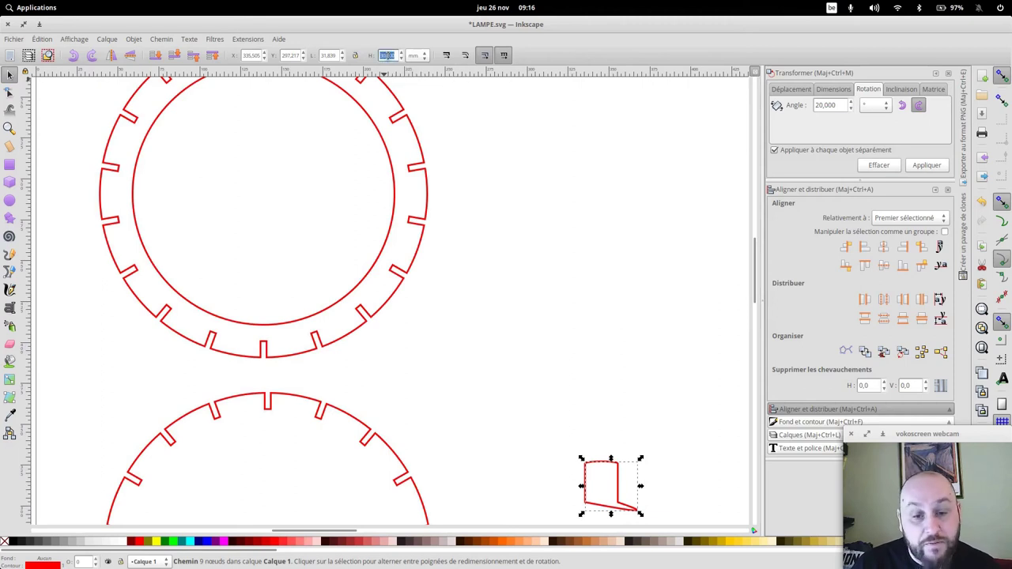
{"action": "type", "text": "30"}
{"action": "key", "text": "Return"}
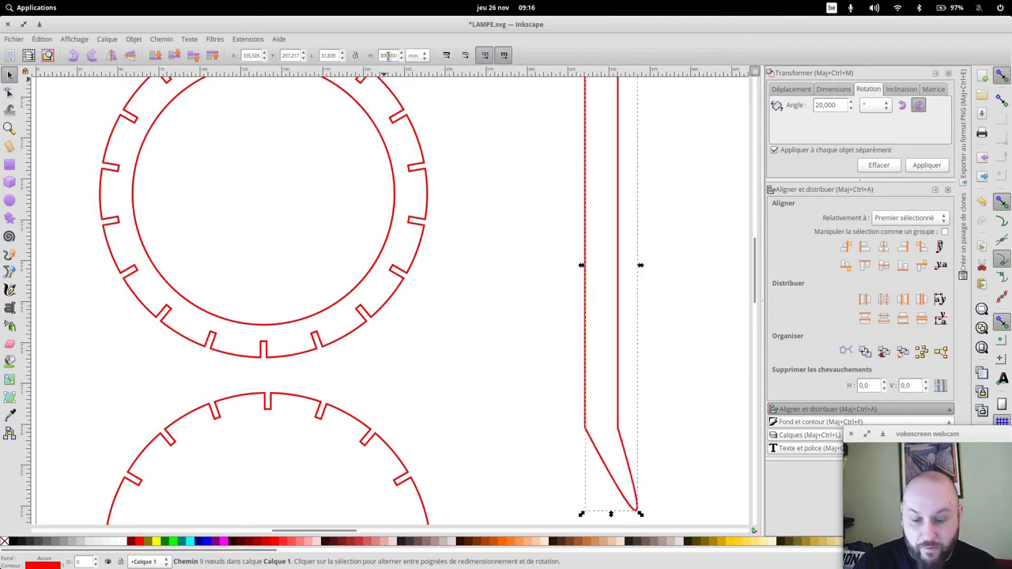
Move the leg beside the toothed circles on the page
{"action": "scroll", "coordinate": [581, 217], "scroll_direction": "up", "scroll_amount": 4}
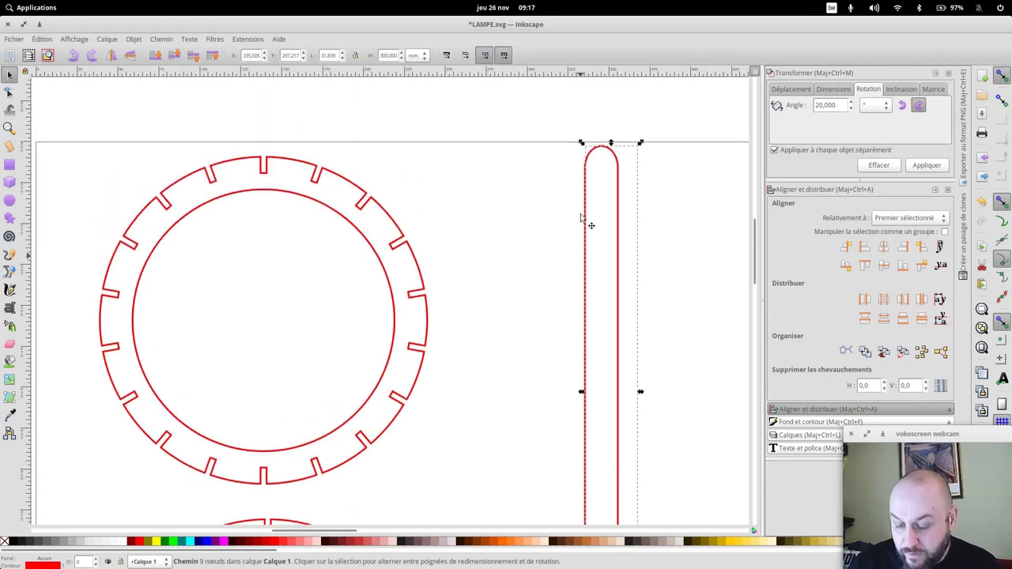
{"action": "key", "text": "minus"}
{"action": "key", "text": "minus"}
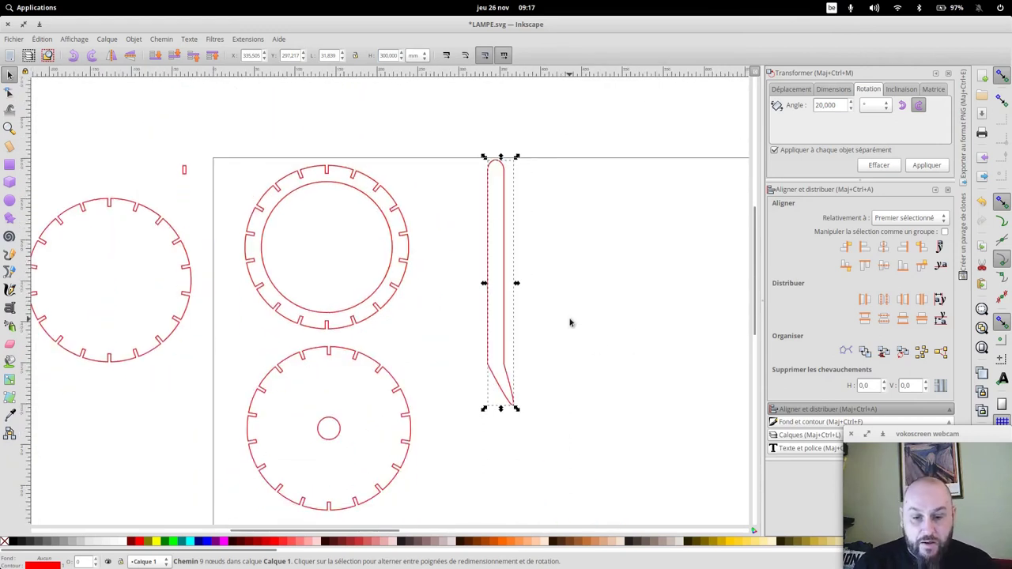
{"action": "left_click_drag", "start_coordinate": [506, 267], "coordinate": [485, 313]}
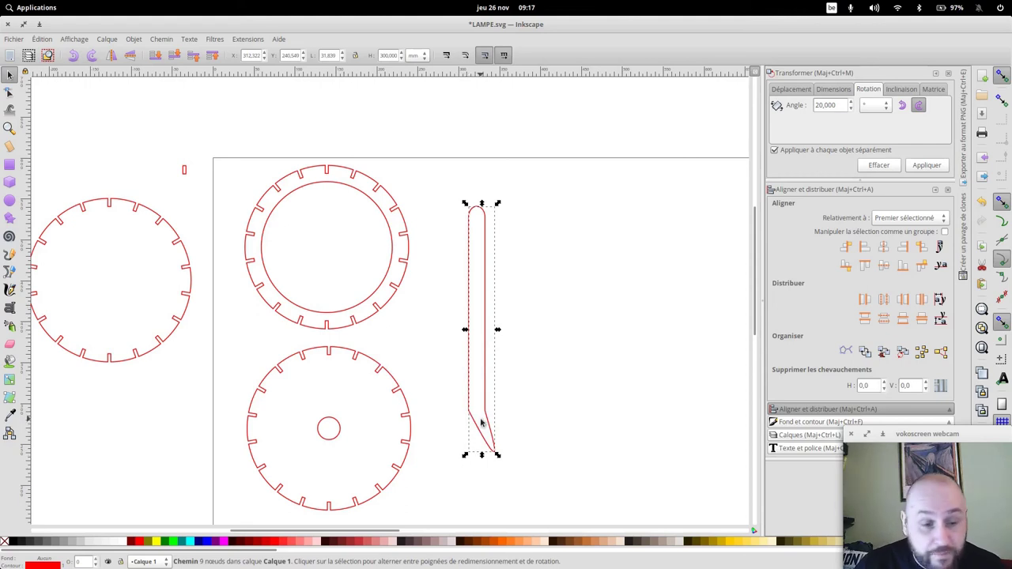
{"action": "scroll", "coordinate": [524, 397], "scroll_direction": "up", "scroll_amount": 1}
{"action": "key", "text": "plus"}
{"action": "scroll", "coordinate": [605, 335], "scroll_direction": "down", "scroll_amount": 3}
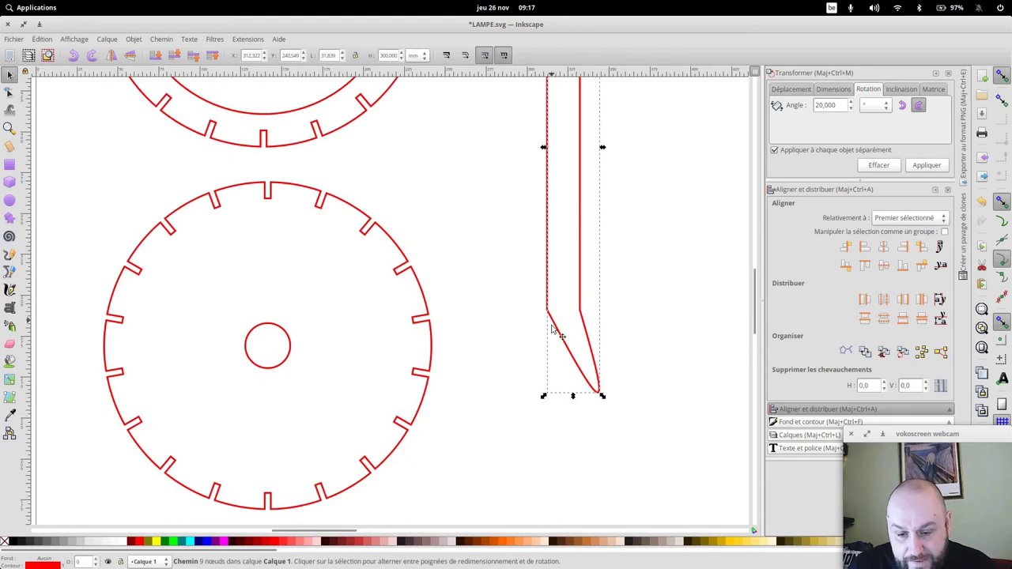
{"action": "left_click", "coordinate": [10, 148]}
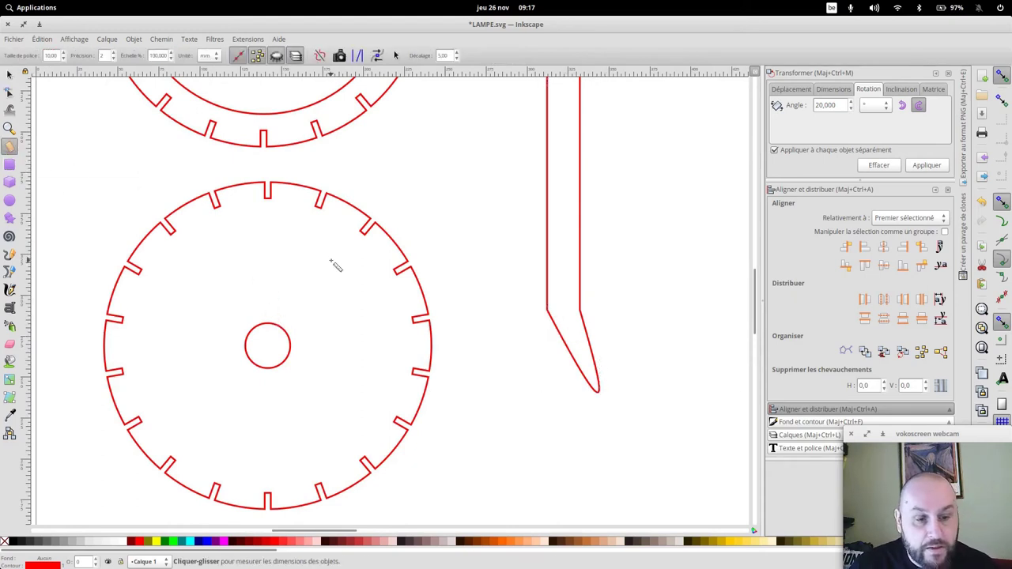
{"action": "left_click_drag", "start_coordinate": [580, 311], "coordinate": [581, 391]}
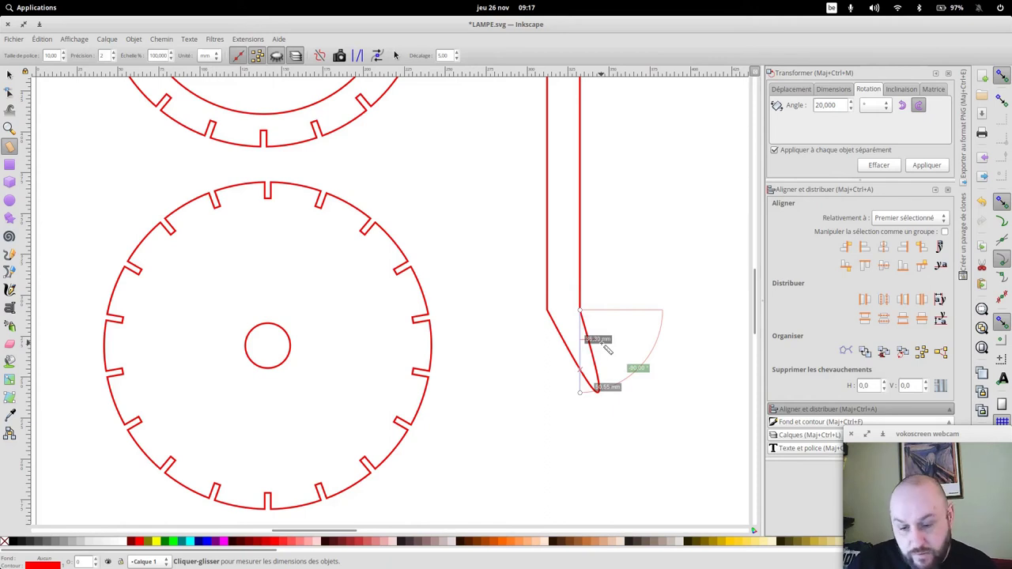
{"action": "key", "text": "Escape"}
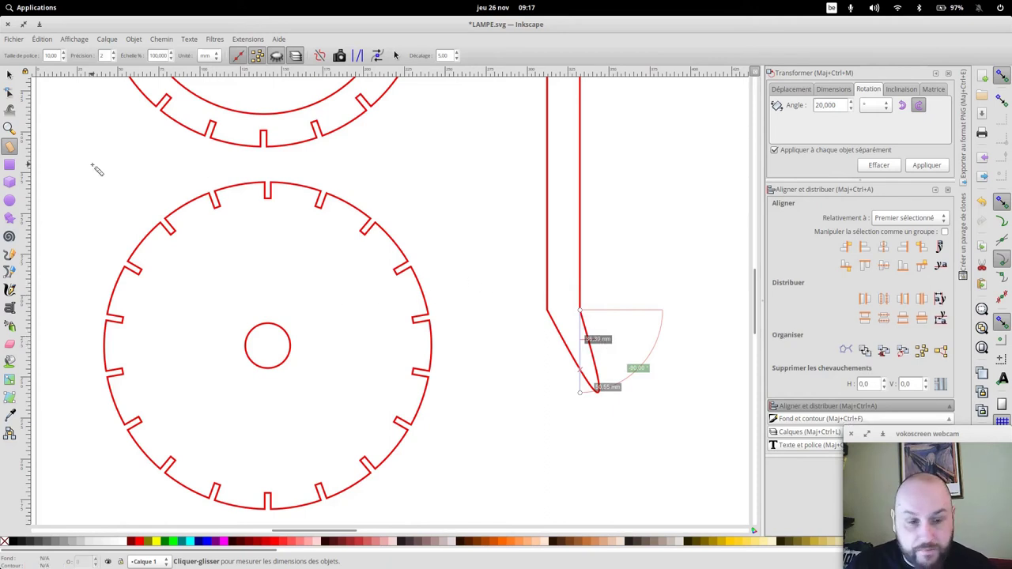
{"action": "left_click", "coordinate": [9, 74]}
{"action": "scroll", "coordinate": [553, 277], "scroll_direction": "up", "scroll_amount": 4}
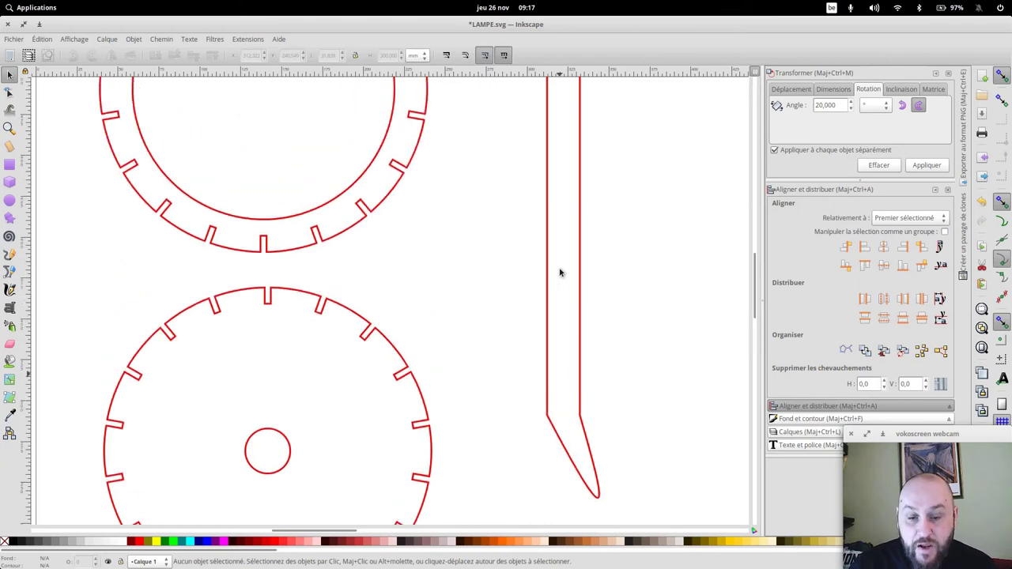
{"action": "scroll", "coordinate": [560, 271], "scroll_direction": "up", "scroll_amount": 3}
{"action": "scroll", "coordinate": [458, 269], "scroll_direction": "down", "scroll_amount": 1}
{"action": "scroll", "coordinate": [478, 304], "scroll_direction": "down", "scroll_amount": 2}
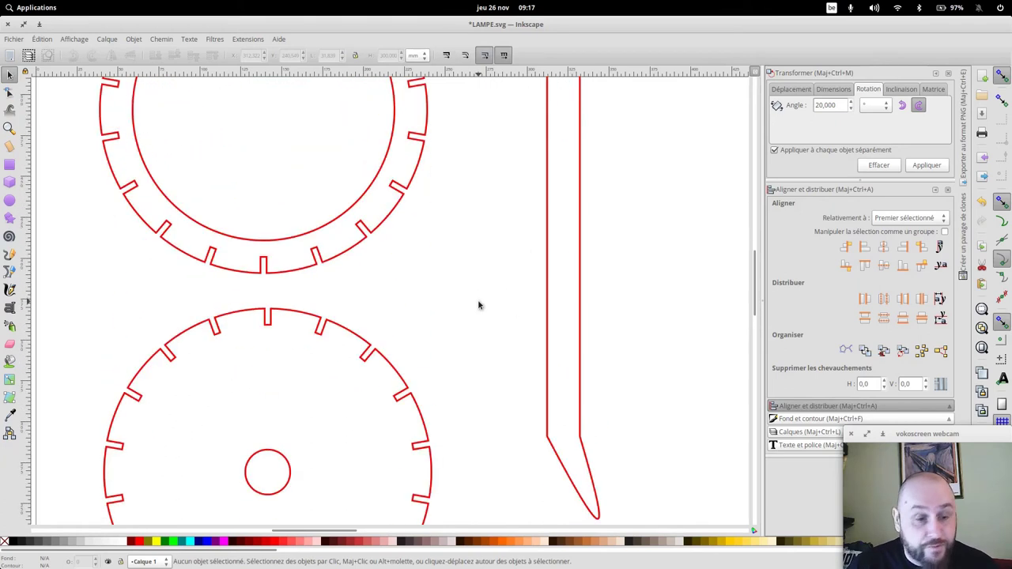
{"action": "scroll", "coordinate": [336, 308], "scroll_direction": "up", "scroll_amount": 1}
{"action": "key", "text": "minus"}
{"action": "key", "text": "minus"}
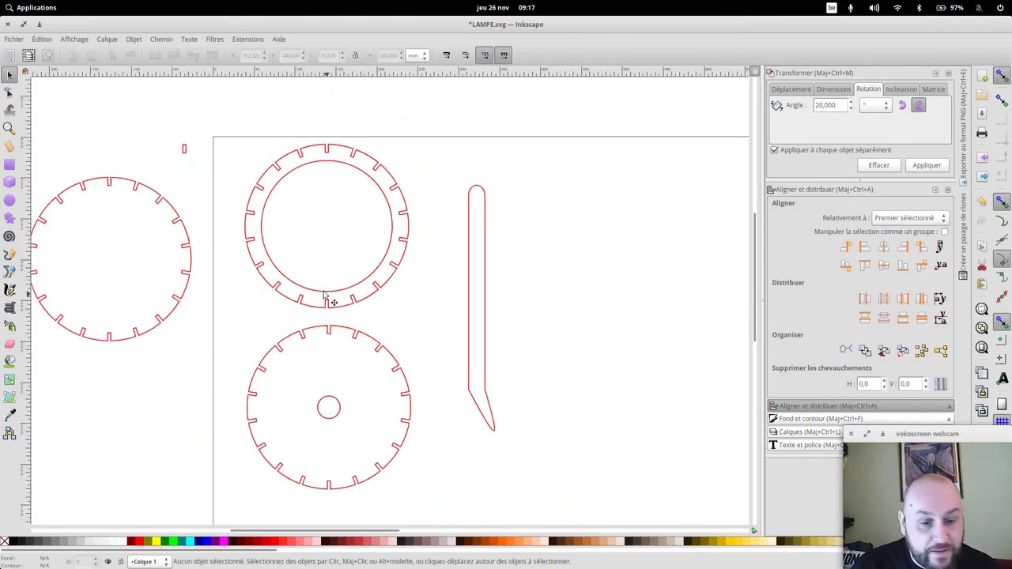
Copy the small red tab mark and rotate the copy 90° to horizontal
{"action": "left_click", "coordinate": [183, 150]}
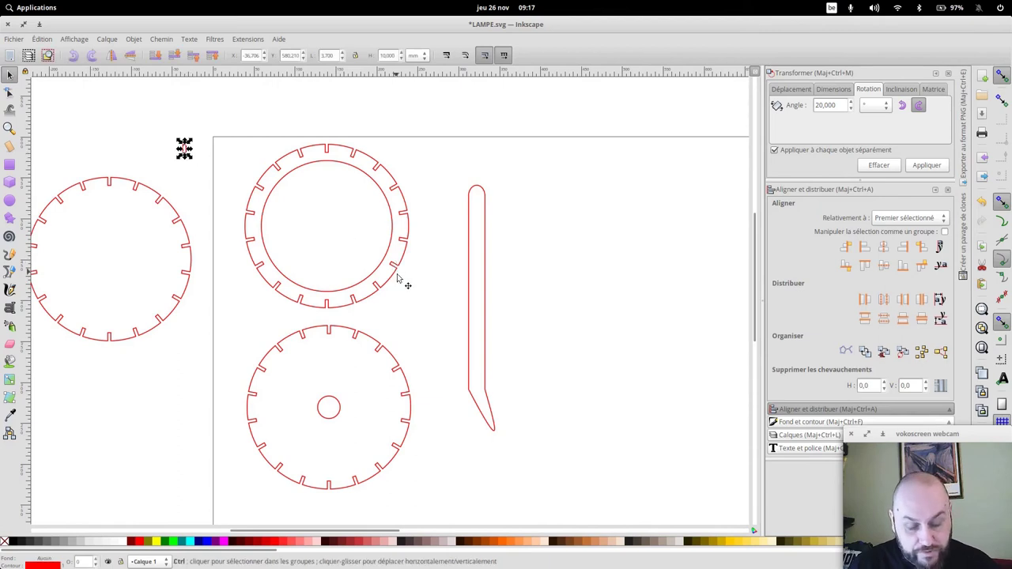
{"action": "key", "text": "ctrl+c"}
{"action": "key", "text": "ctrl+v"}
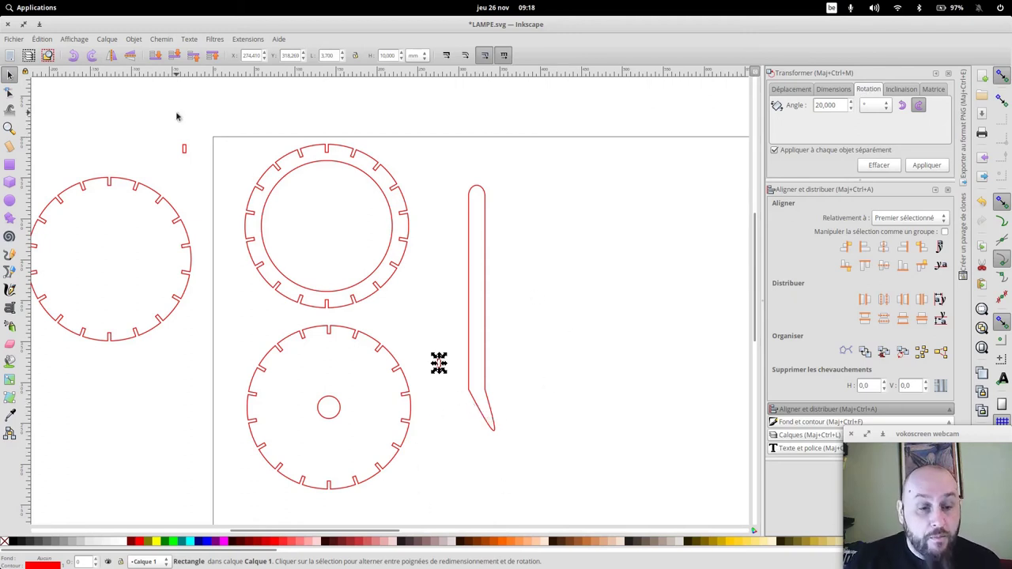
{"action": "left_click", "coordinate": [91, 59]}
{"action": "left_click", "coordinate": [590, 318]}
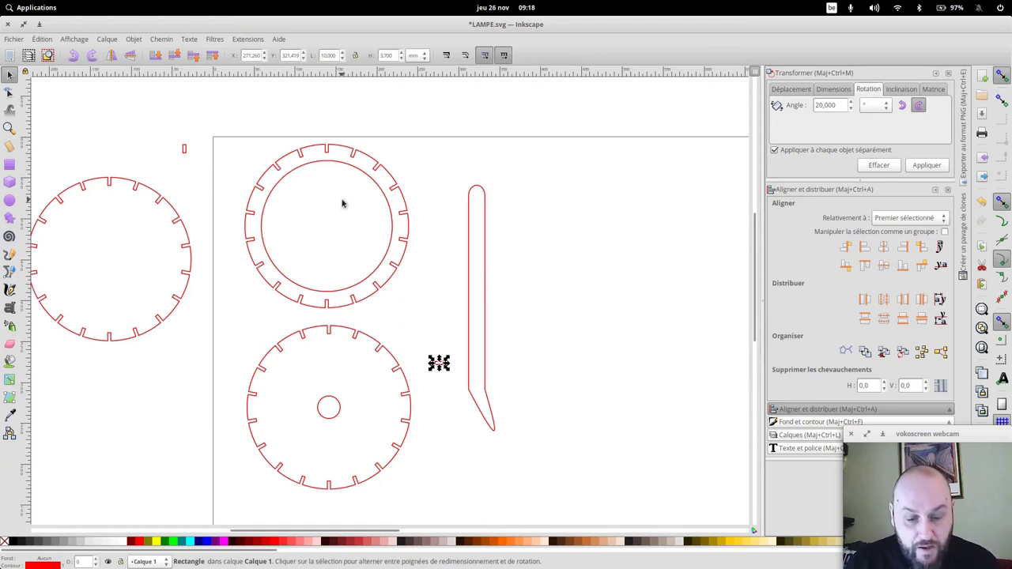
Place the horizontal tabs across the leg, one near its top and one near its bottom
{"action": "left_click", "coordinate": [438, 217], "text": "ctrl"}
{"action": "left_click", "coordinate": [572, 247]}
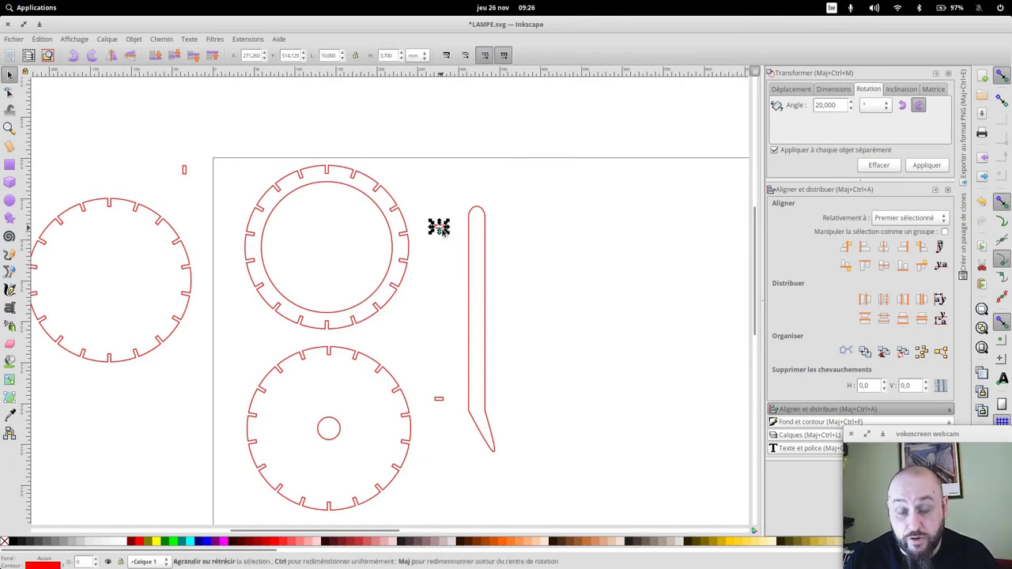
{"action": "left_click_drag", "start_coordinate": [443, 233], "coordinate": [473, 233]}
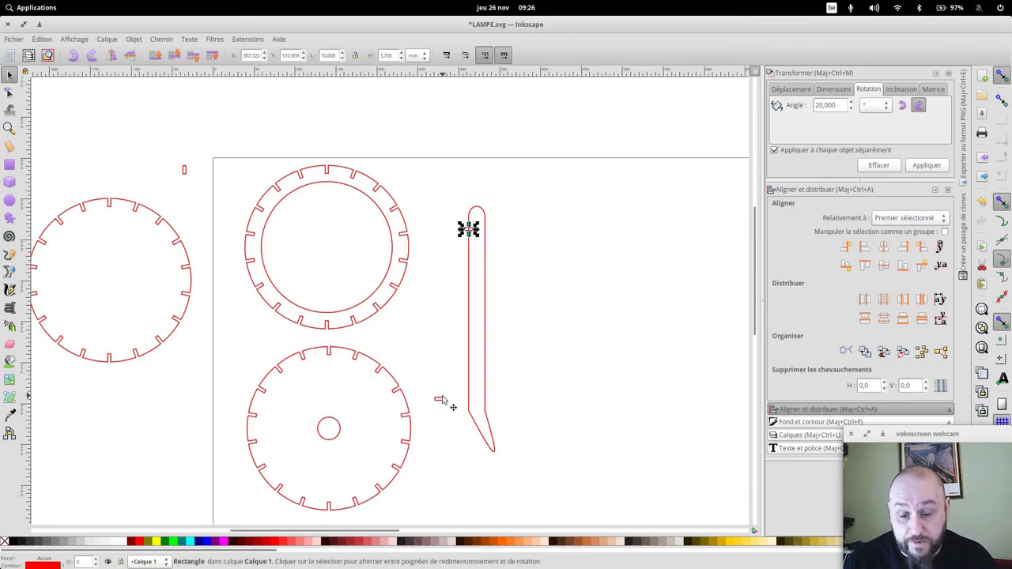
{"action": "left_click_drag", "start_coordinate": [441, 403], "coordinate": [472, 400]}
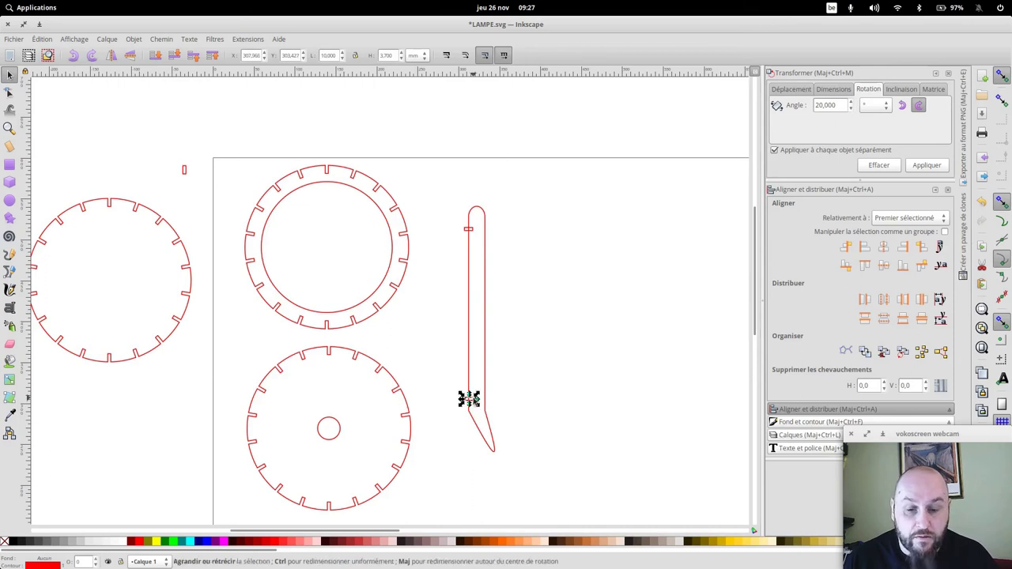
{"action": "left_click", "coordinate": [541, 347]}
{"action": "key", "text": "plus"}
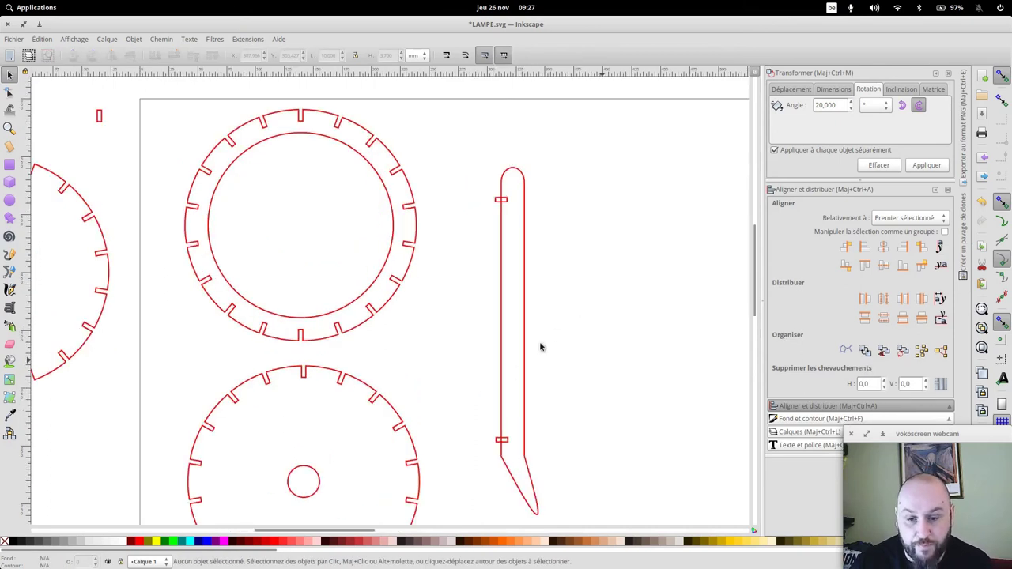
Align the slot rectangles flush with the leg's left edge
{"action": "left_click", "coordinate": [525, 266]}
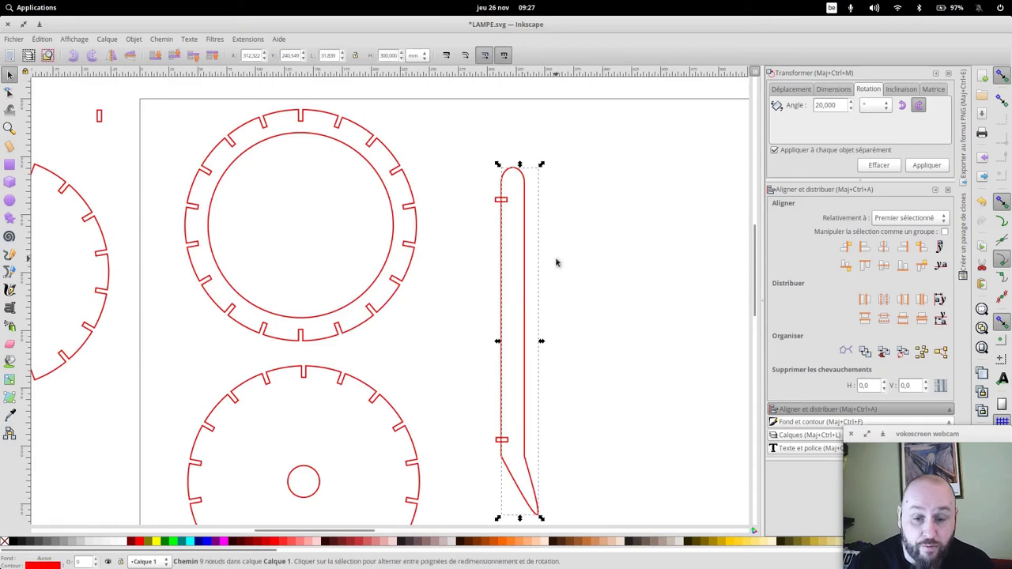
{"action": "left_click", "coordinate": [501, 200], "text": "shift"}
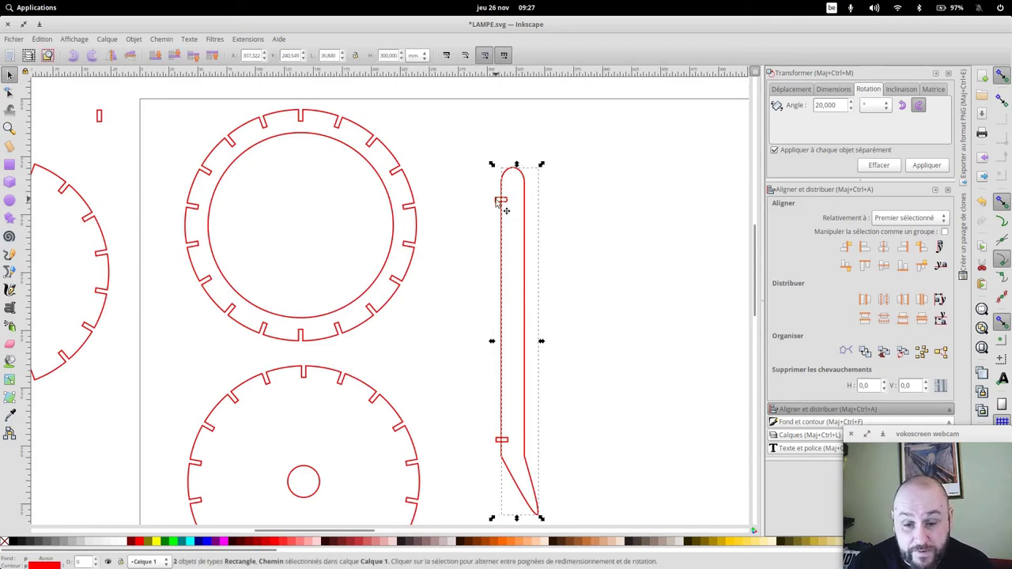
{"action": "left_click", "coordinate": [866, 247]}
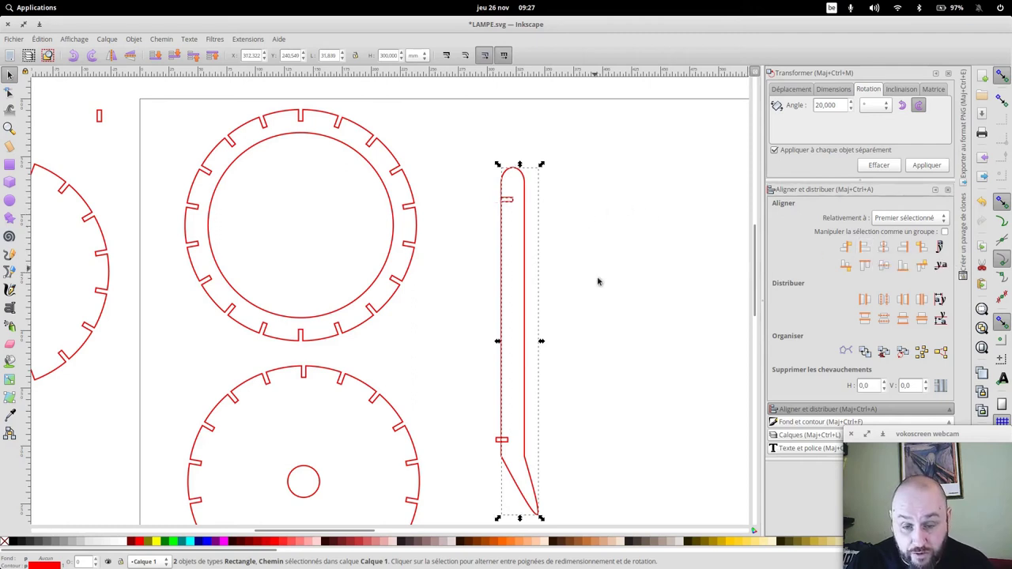
{"action": "left_click", "coordinate": [580, 392]}
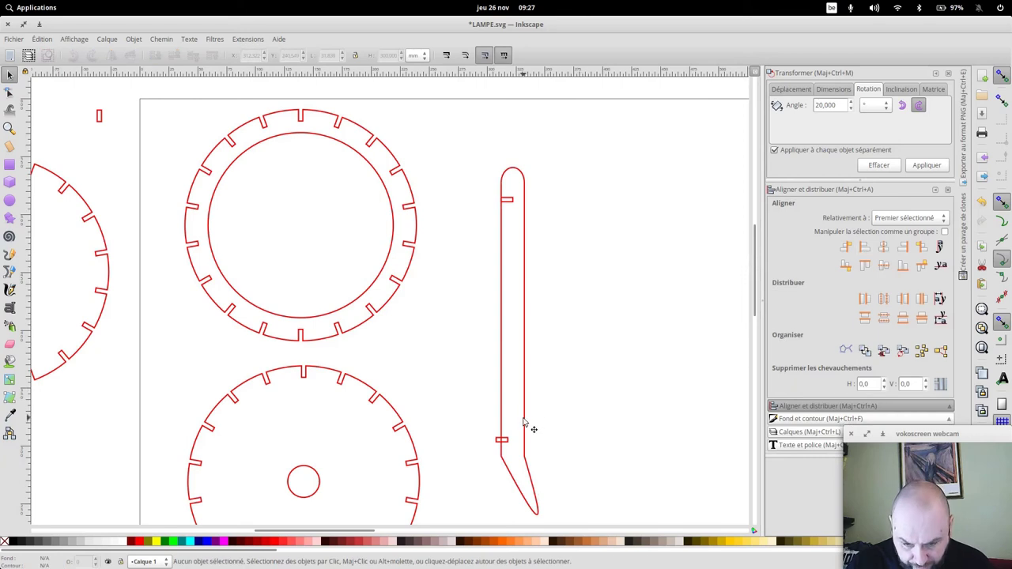
{"action": "left_click", "coordinate": [523, 427]}
{"action": "left_click", "coordinate": [504, 440], "text": "shift"}
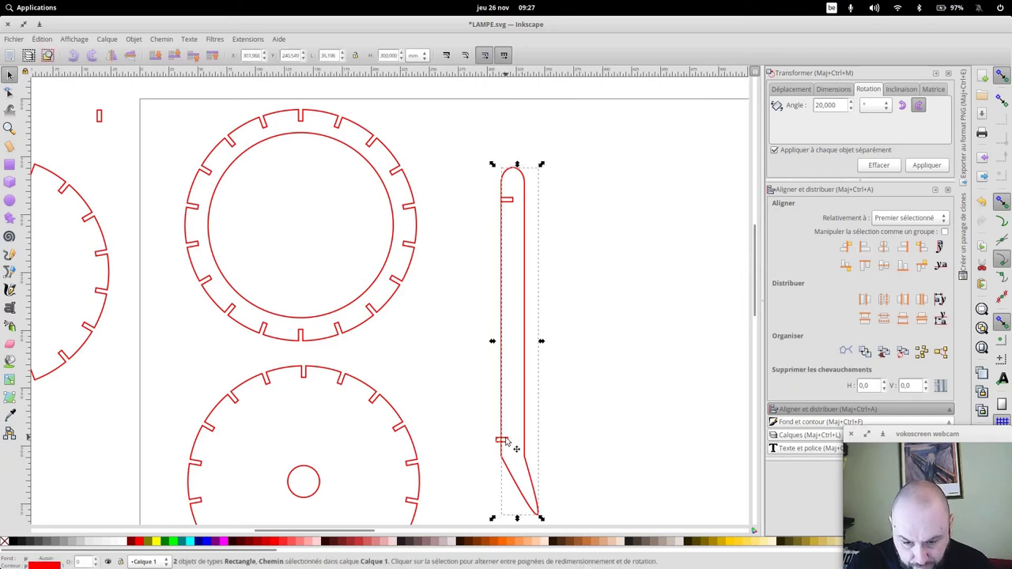
{"action": "left_click", "coordinate": [866, 249]}
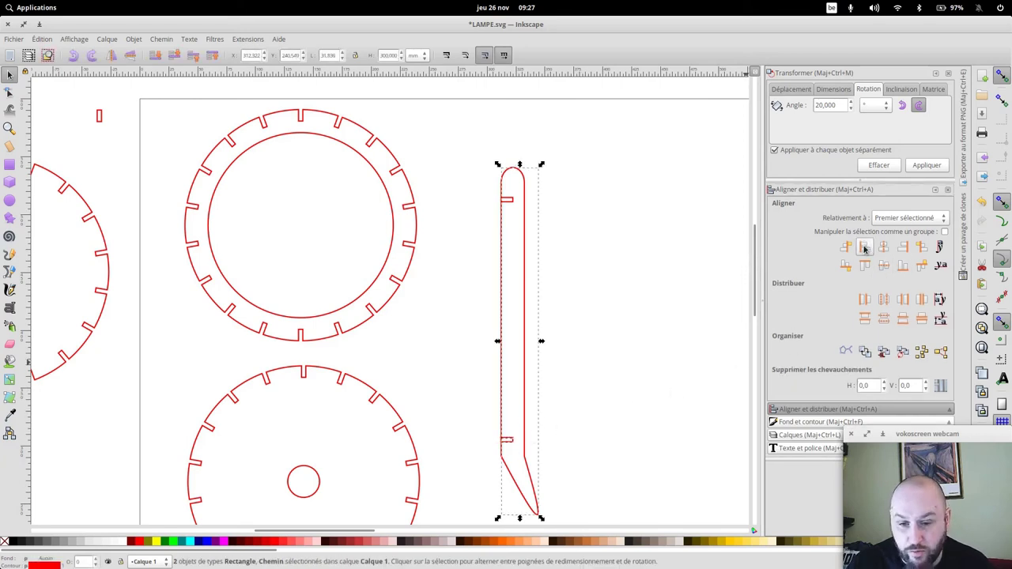
{"action": "left_click", "coordinate": [666, 320]}
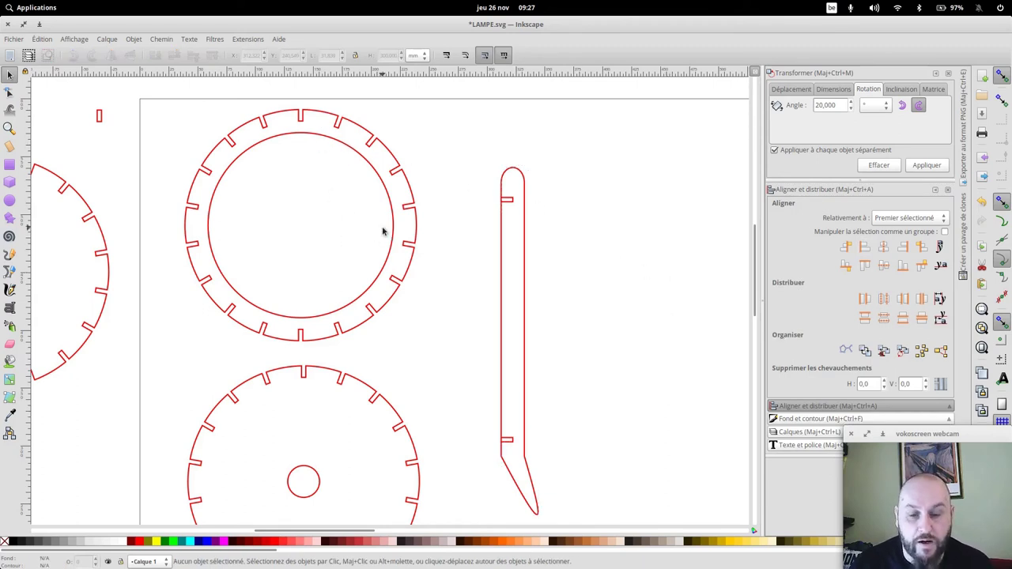
Merge the slot rectangle into the leg as one path, undoing a first attempt
{"action": "left_click", "coordinate": [528, 257]}
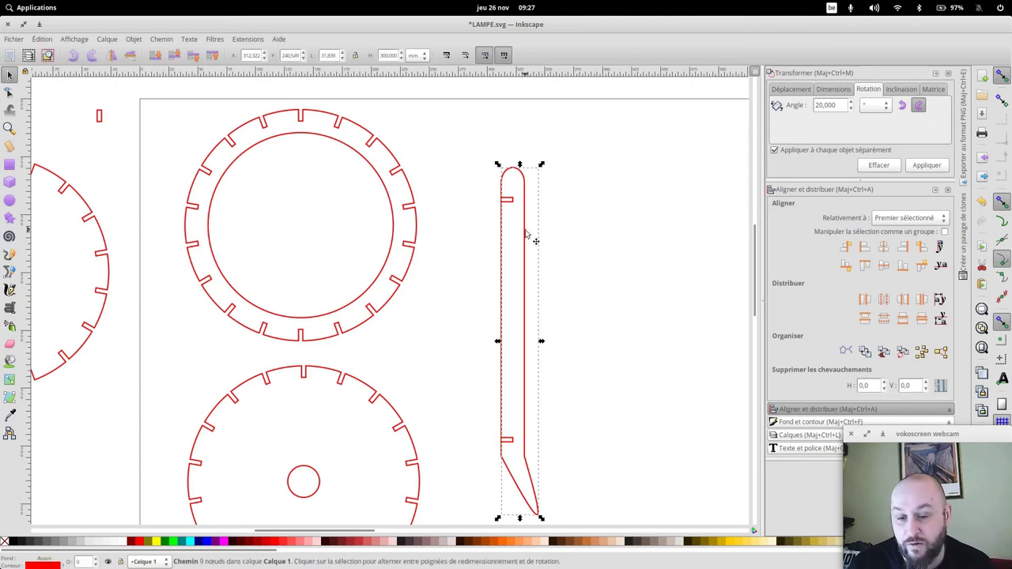
{"action": "left_click", "coordinate": [508, 201], "text": "shift"}
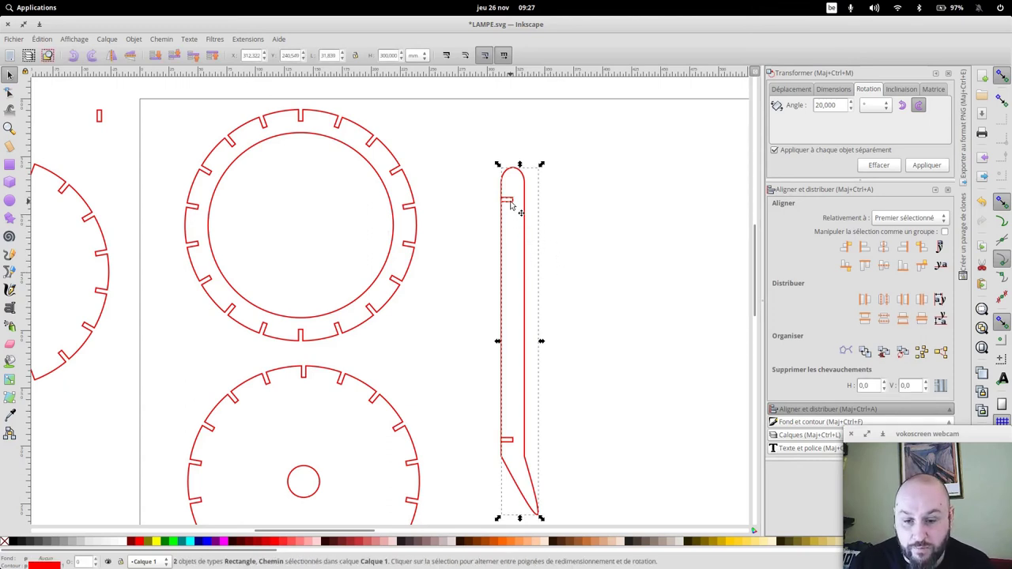
{"action": "key", "text": "ctrl+minus"}
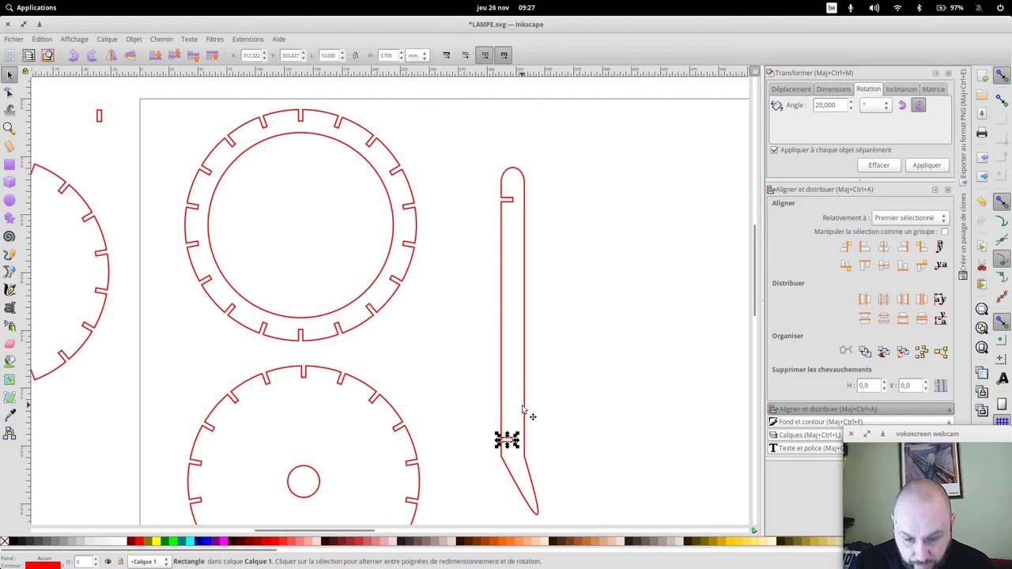
{"action": "key", "text": "ctrl+z"}
{"action": "key", "text": "ctrl"}
{"action": "key", "text": "ctrl+plus"}
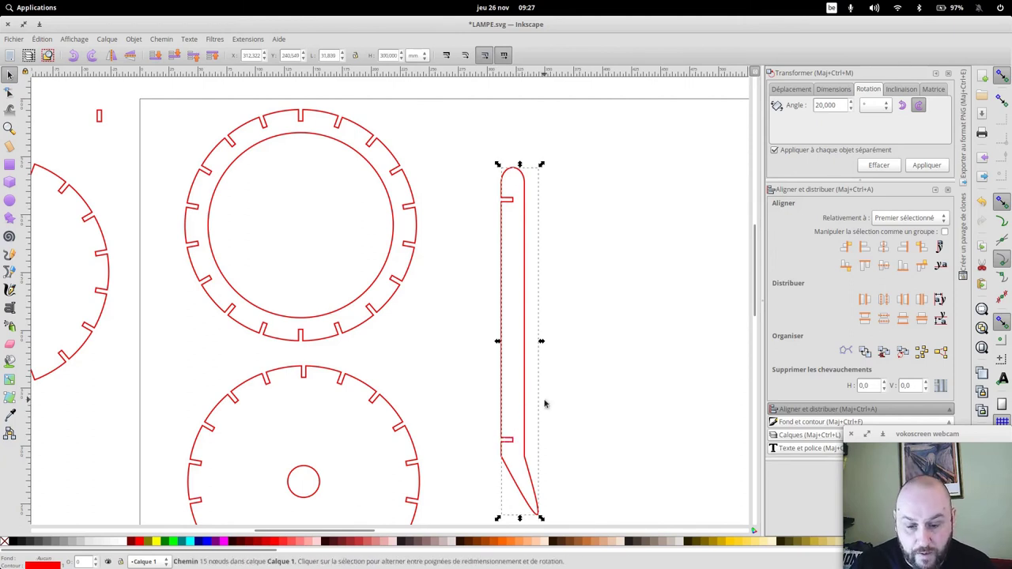
{"action": "left_click", "coordinate": [573, 378]}
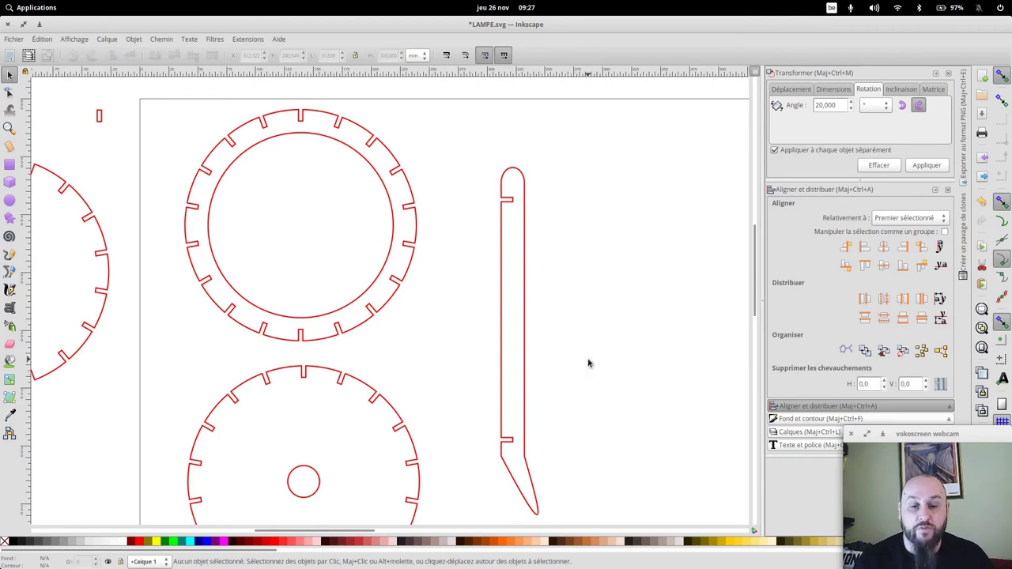
Turn the leg a quarter turn horizontal and lay it along the top of the slotted ring
{"action": "left_click_drag", "start_coordinate": [505, 269], "coordinate": [391, 279]}
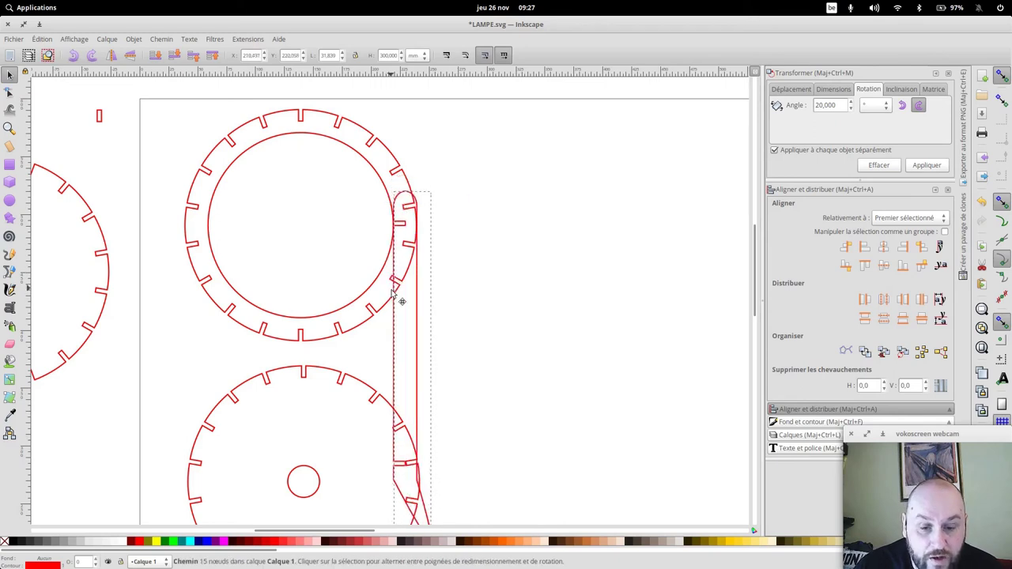
{"action": "left_click_drag", "start_coordinate": [391, 278], "coordinate": [512, 286]}
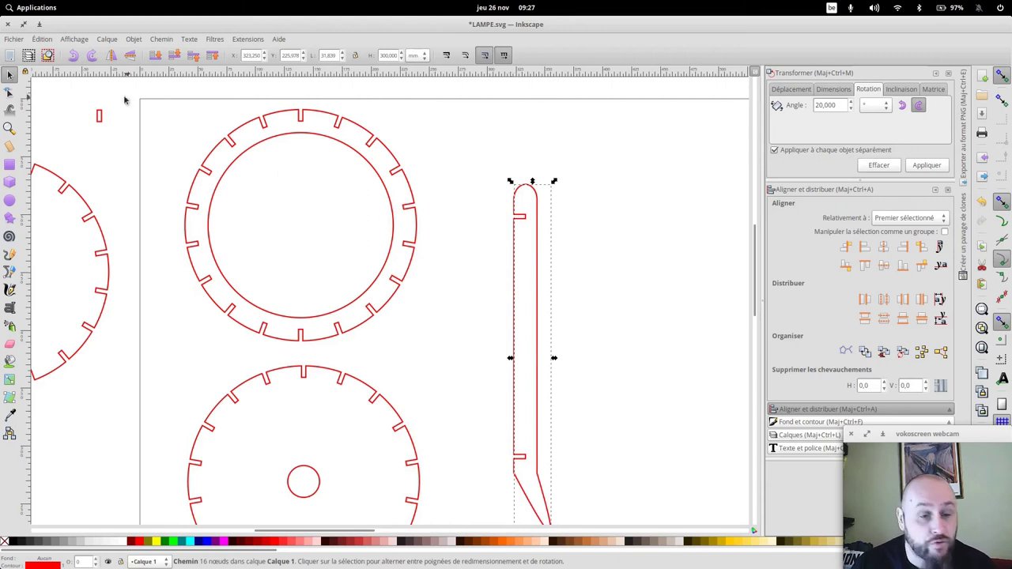
{"action": "left_click", "coordinate": [73, 55]}
{"action": "left_click_drag", "start_coordinate": [566, 356], "coordinate": [477, 112]}
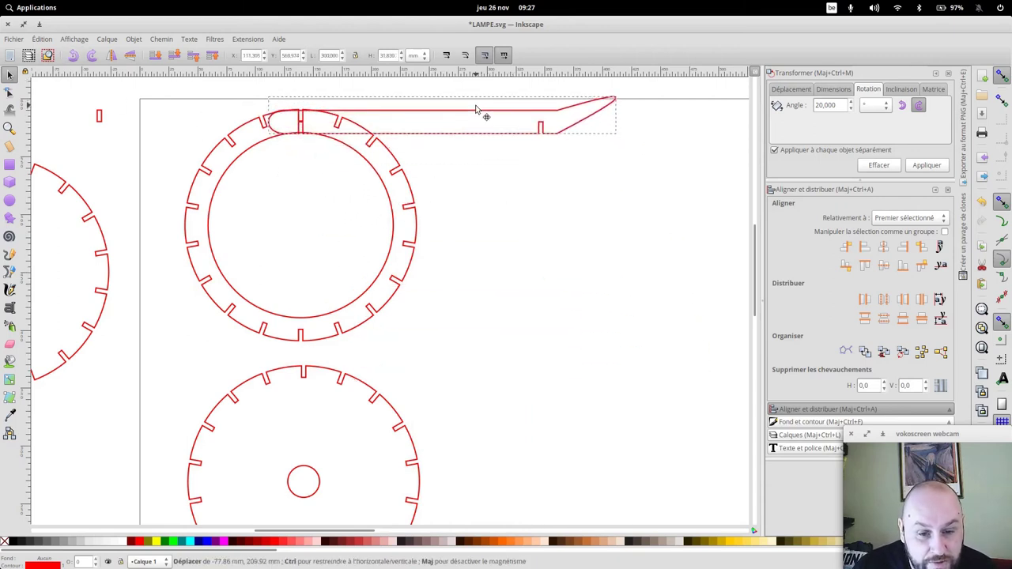
{"action": "left_click_drag", "start_coordinate": [477, 112], "coordinate": [482, 114]}
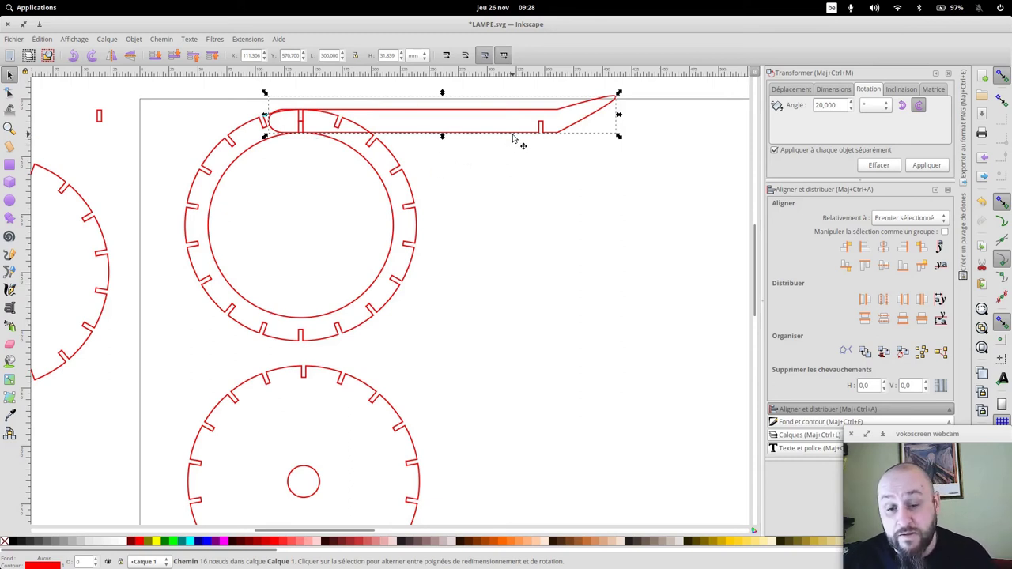
Slide the leg onto the ring to test its slot, then stand it upright beside the ring
{"action": "left_click_drag", "start_coordinate": [514, 138], "coordinate": [589, 245]}
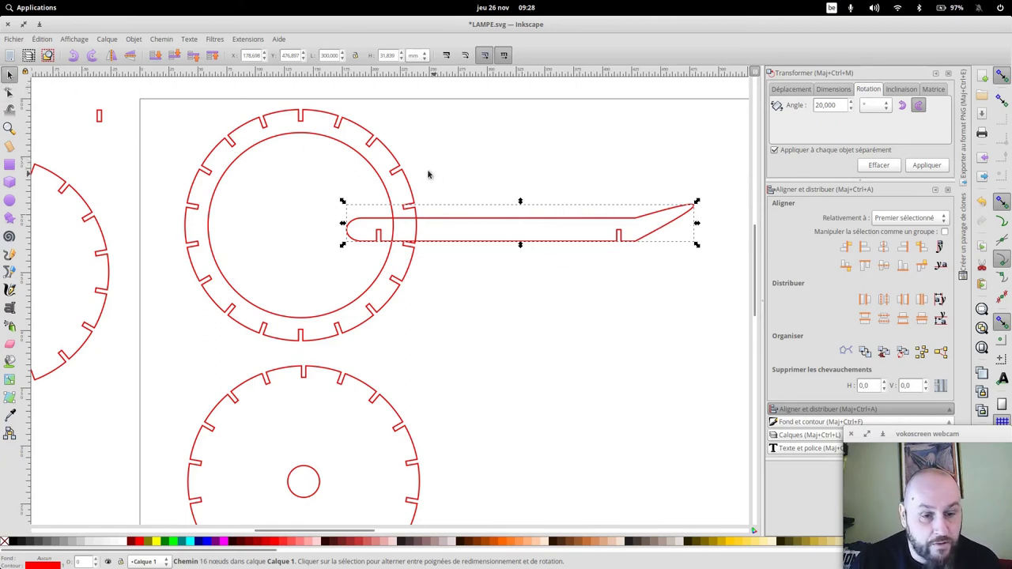
{"action": "left_click", "coordinate": [90, 57]}
{"action": "left_click_drag", "start_coordinate": [533, 253], "coordinate": [496, 332]}
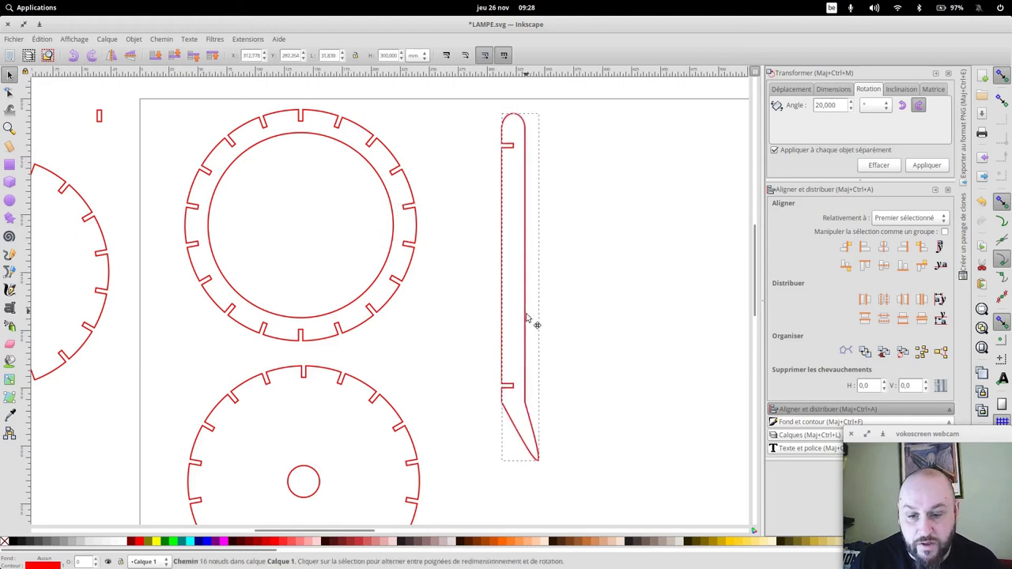
Draw a new rectangle right of the leg and size it to 30 × 30
{"action": "key", "text": "r"}
{"action": "left_click_drag", "start_coordinate": [583, 161], "coordinate": [642, 219]}
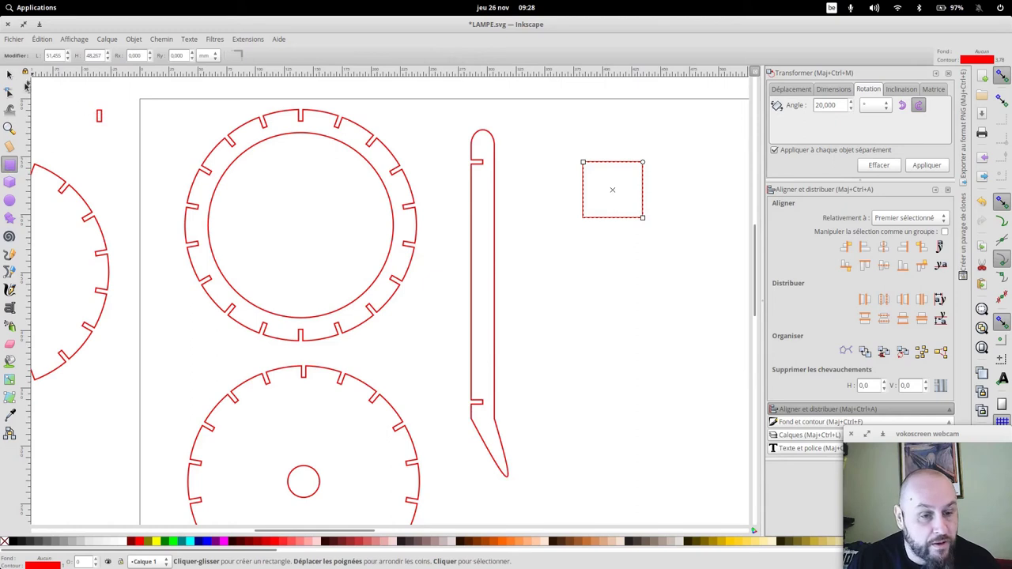
{"action": "left_click", "coordinate": [9, 75]}
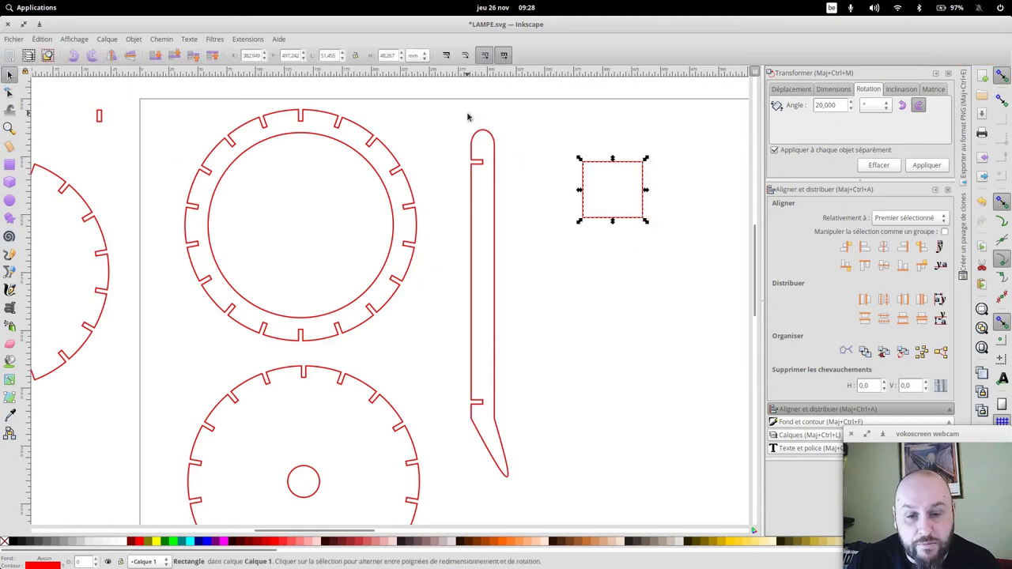
{"action": "double_click", "coordinate": [331, 56]}
{"action": "type", "text": "30"}
{"action": "key", "text": "Tab"}
{"action": "type", "text": "30"}
{"action": "key", "text": "Return"}
Centre the small slot rectangle on the square's bottom edge and cut it out as a notch
{"action": "left_click", "coordinate": [98, 119]}
{"action": "left_click", "coordinate": [625, 241]}
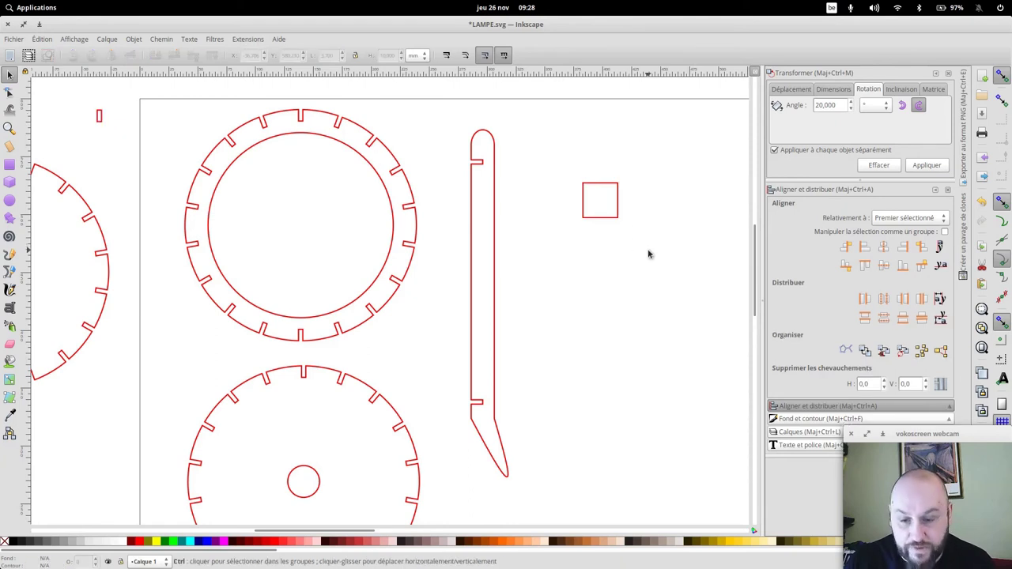
{"action": "key", "text": "shift+Tab"}
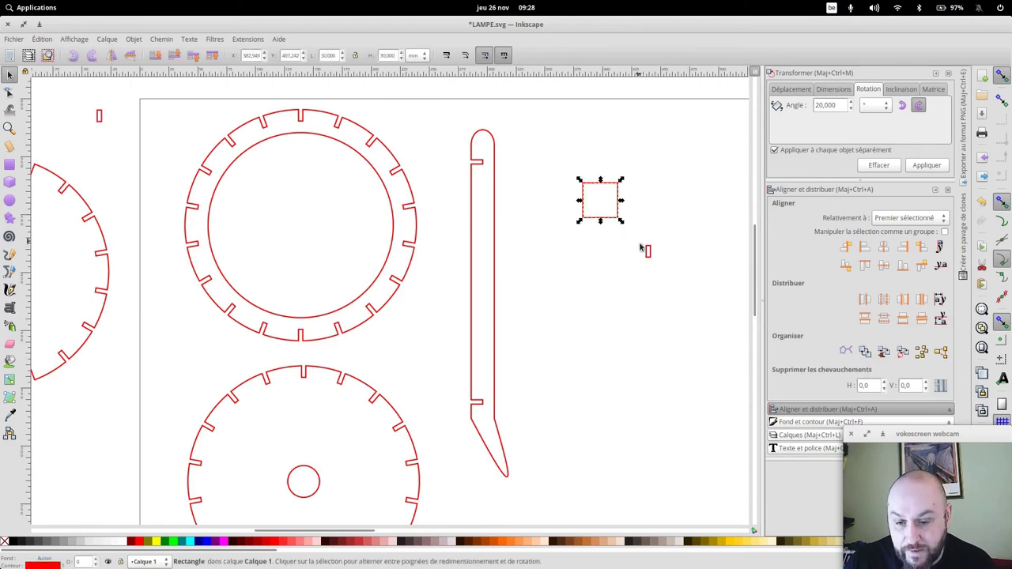
{"action": "left_click", "coordinate": [647, 252], "text": "shift"}
{"action": "left_click", "coordinate": [902, 267]}
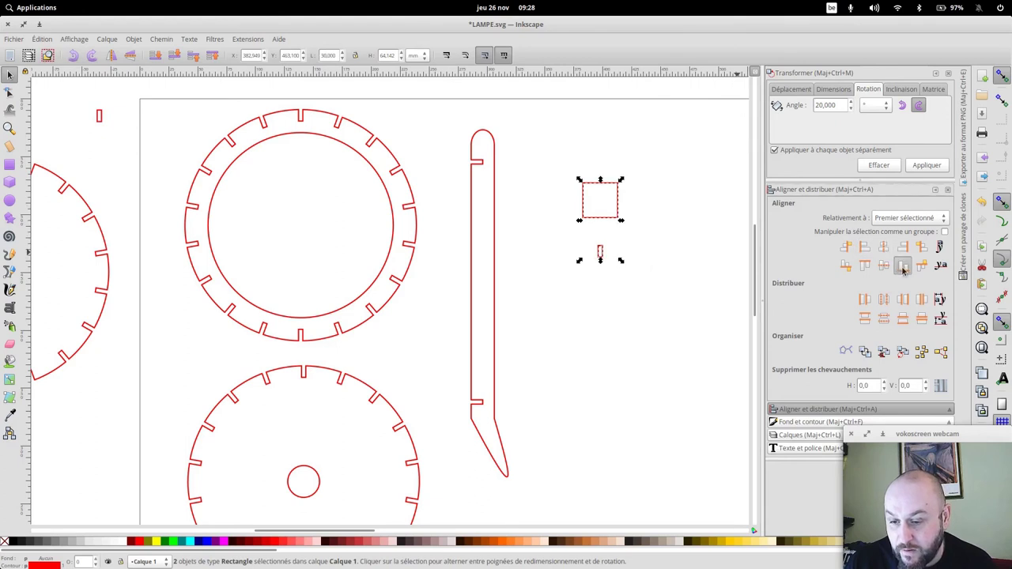
{"action": "left_click", "coordinate": [589, 289]}
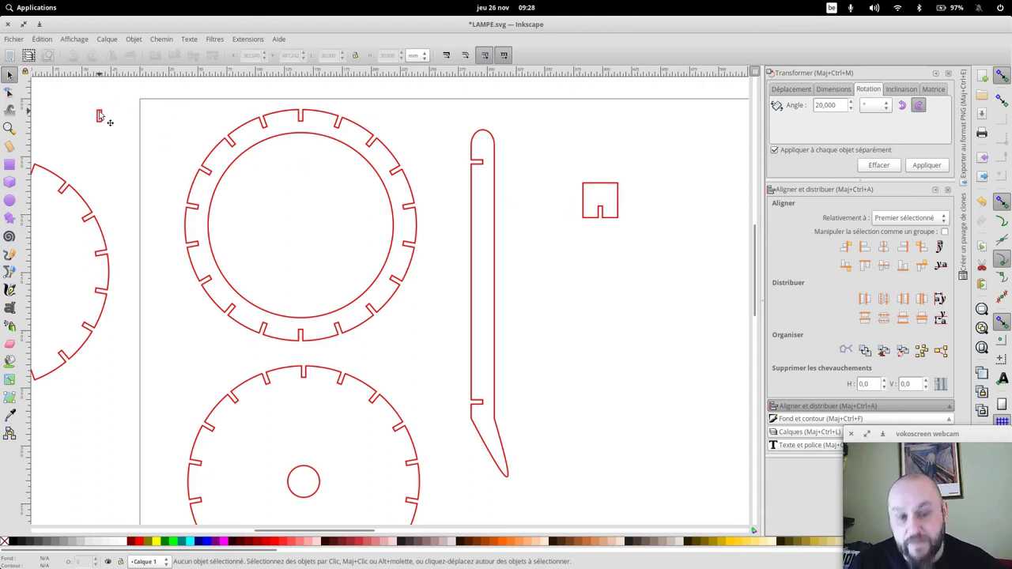
{"action": "left_click", "coordinate": [617, 219]}
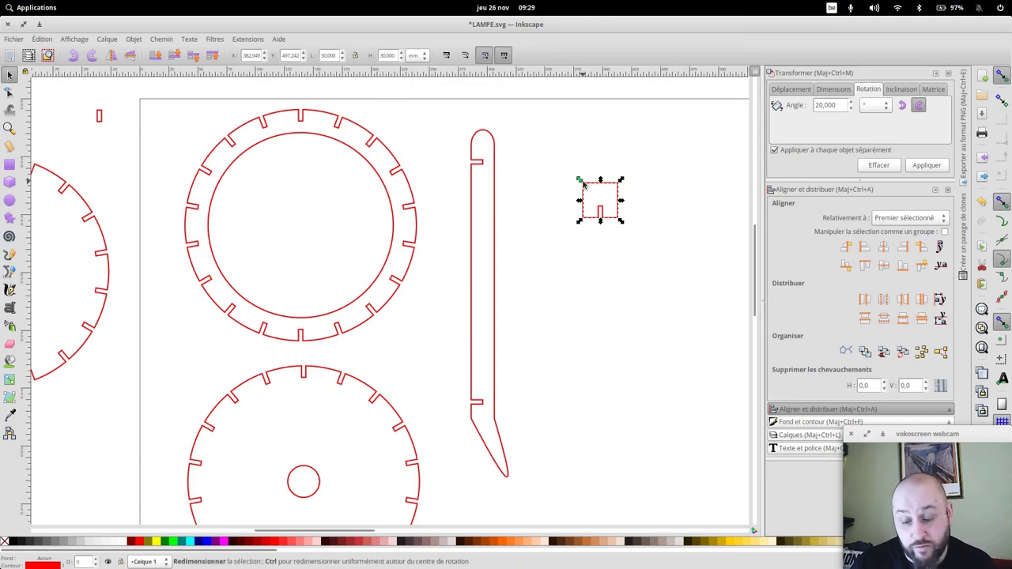
Undo back to before the notched square and duplicate the tall leg
{"action": "key", "text": "Delete"}
{"action": "left_click", "coordinate": [495, 190]}
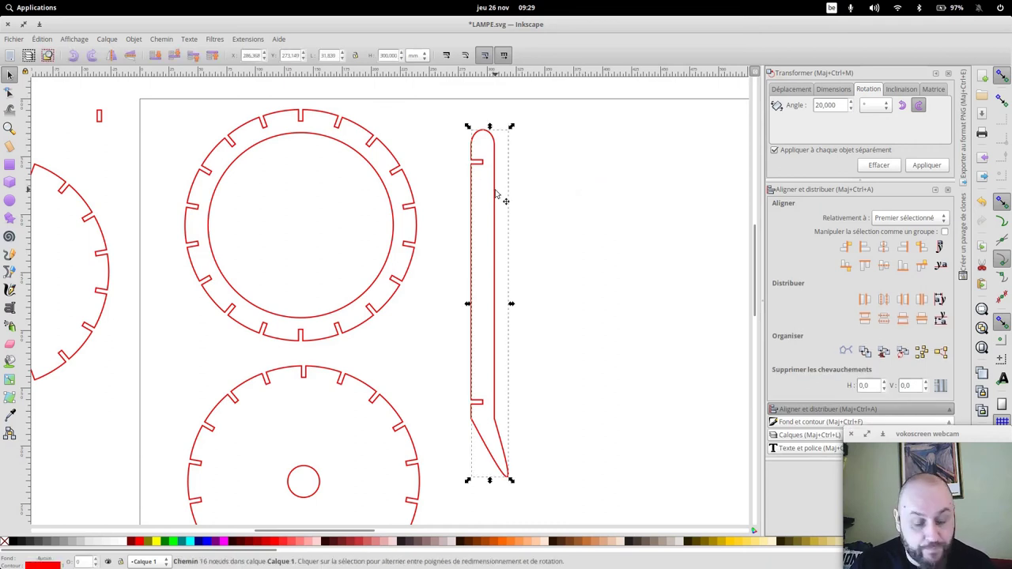
{"action": "key", "text": "ctrl+z"}
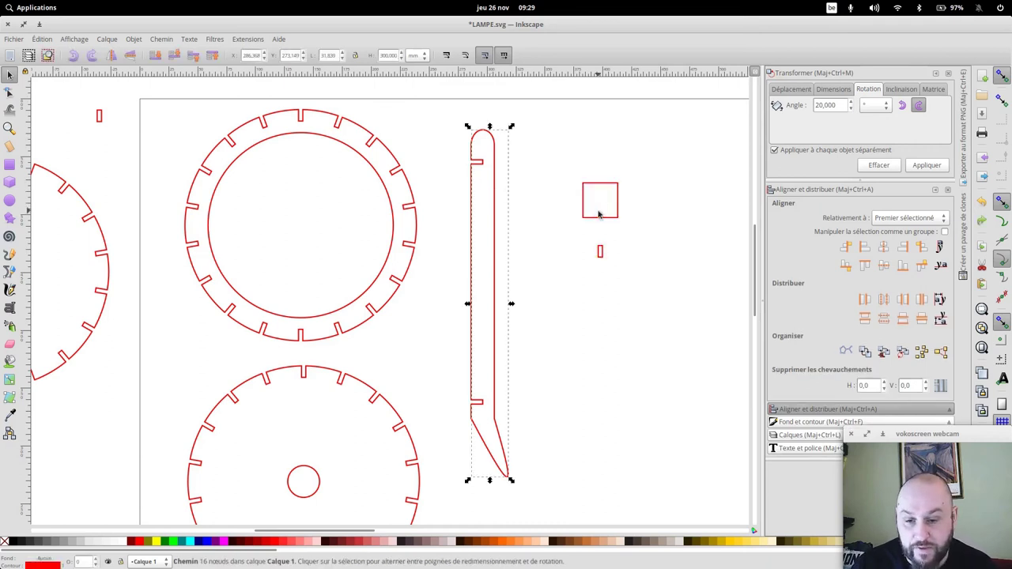
{"action": "key", "text": "ctrl+z"}
{"action": "key", "text": "ctrl+z"}
{"action": "key", "text": "ctrl+z"}
{"action": "key", "text": "ctrl+z"}
{"action": "key", "text": "ctrl+z"}
{"action": "key", "text": "ctrl+z"}
{"action": "key", "text": "ctrl+z"}
{"action": "left_click", "coordinate": [597, 253]}
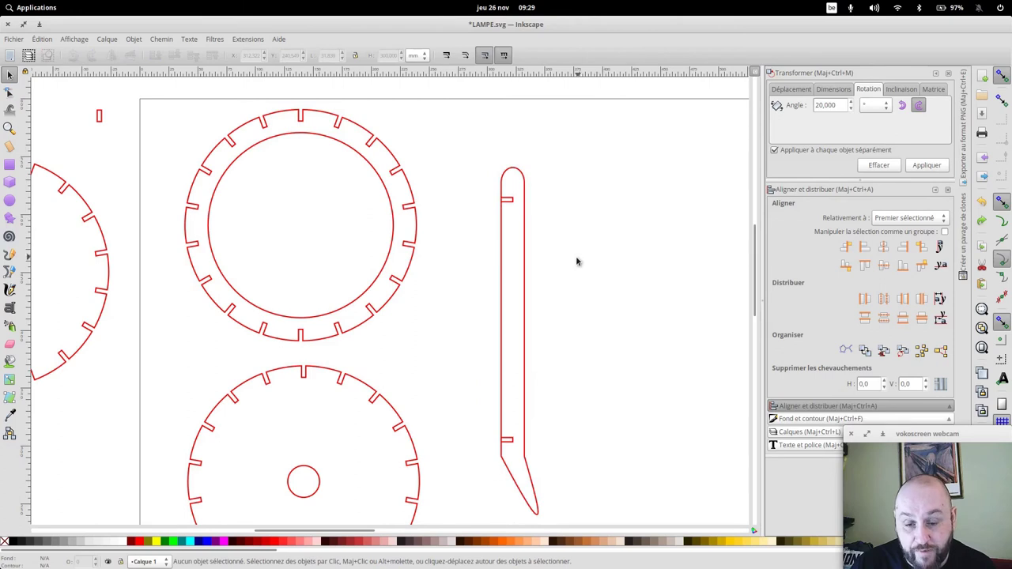
{"action": "left_click", "coordinate": [524, 274]}
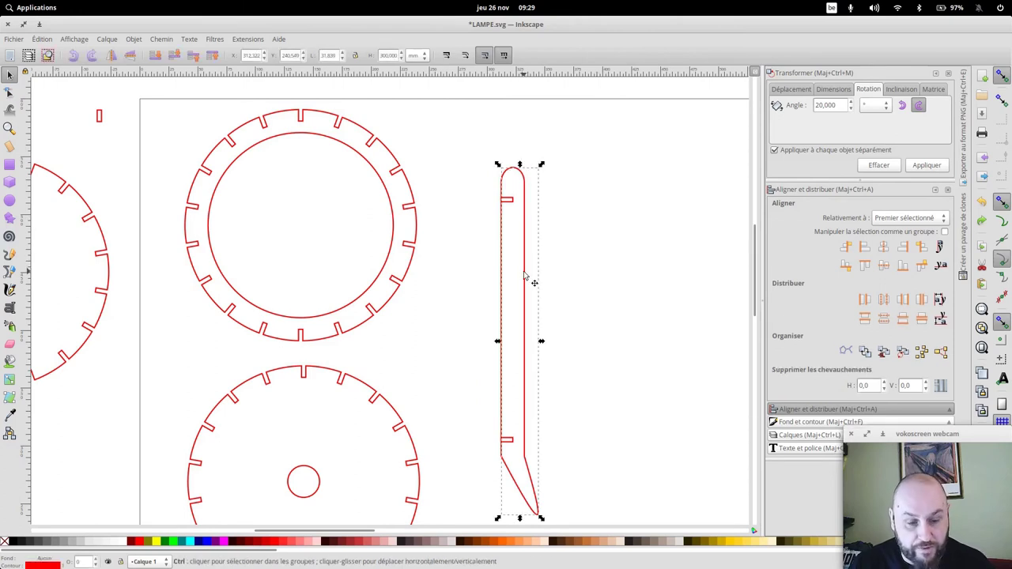
{"action": "key", "text": "ctrl+v"}
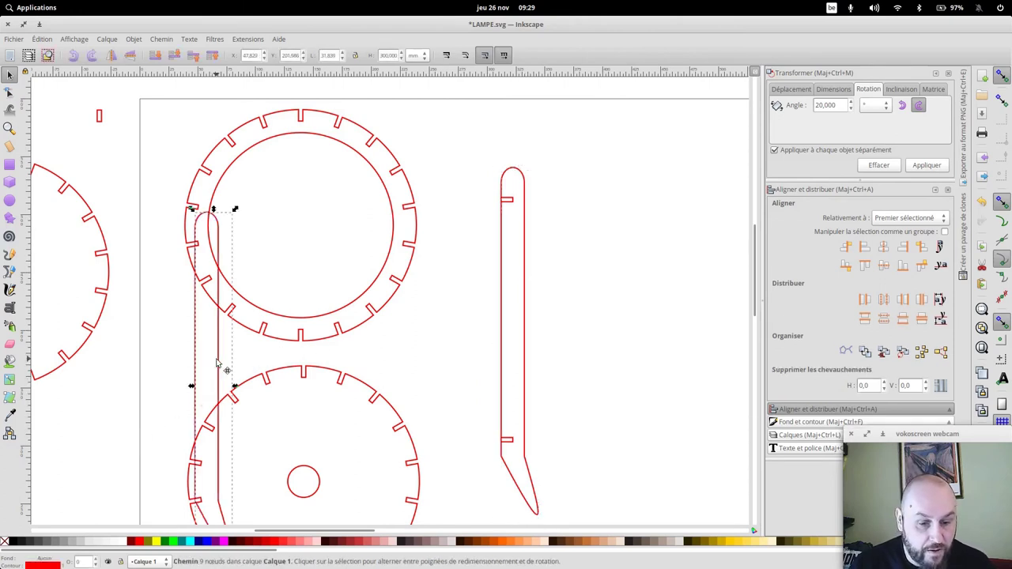
Place the leg copy beside the left slotted disc and move the plain tall piece down
{"action": "left_click_drag", "start_coordinate": [217, 362], "coordinate": [117, 482]}
{"action": "mouse_move", "coordinate": [208, 356]}
{"action": "left_mouse_down"}
{"action": "mouse_move", "coordinate": [573, 229]}
{"action": "mouse_move", "coordinate": [365, 303]}
{"action": "left_mouse_up"}
{"action": "mouse_move", "coordinate": [281, 351]}
{"action": "left_mouse_down"}
{"action": "mouse_move", "coordinate": [302, 296]}
{"action": "mouse_move", "coordinate": [316, 189]}
{"action": "left_mouse_up"}
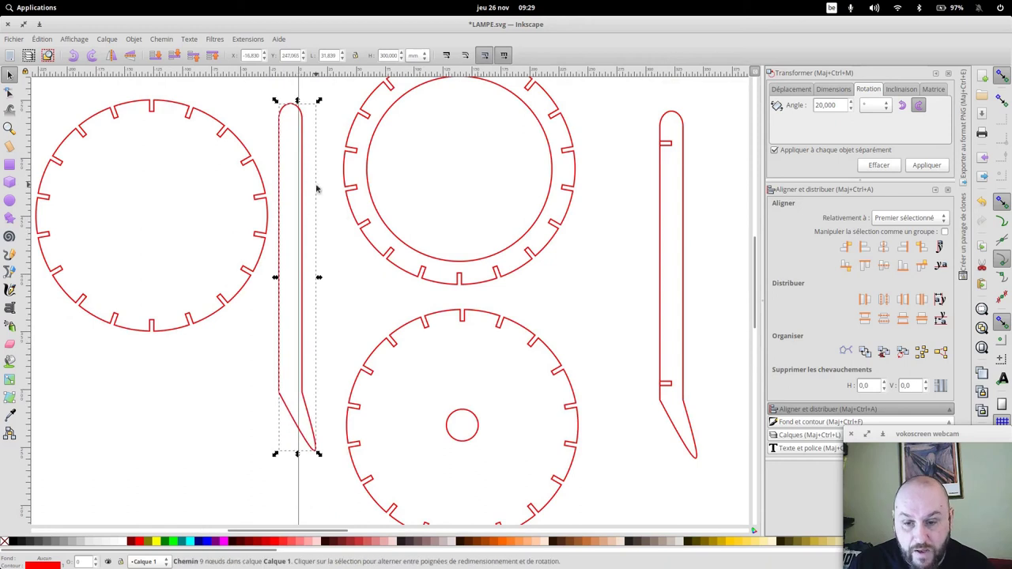
{"action": "scroll", "coordinate": [306, 147], "scroll_direction": "up", "scroll_amount": 2}
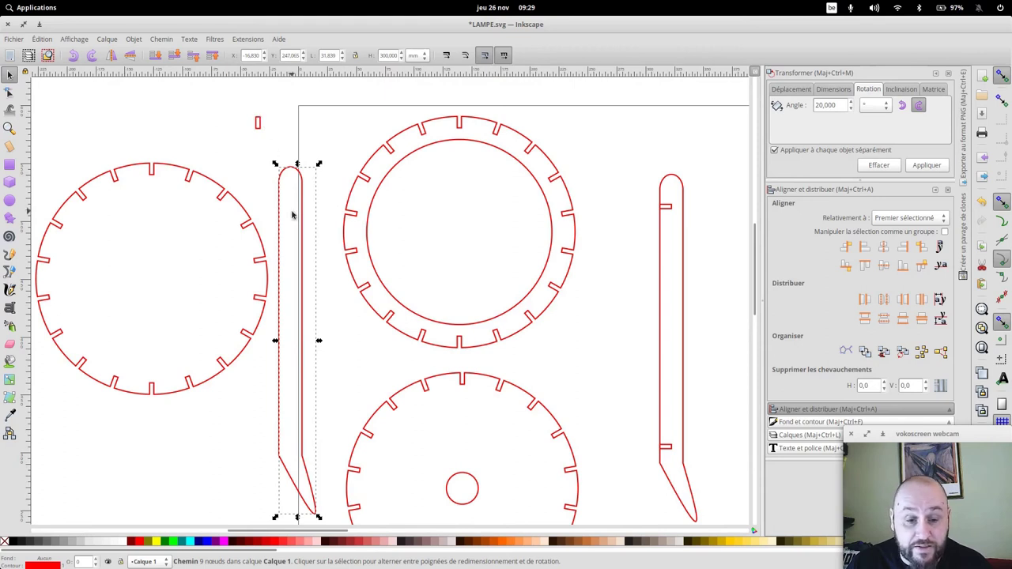
{"action": "left_click_drag", "start_coordinate": [305, 217], "coordinate": [278, 418]}
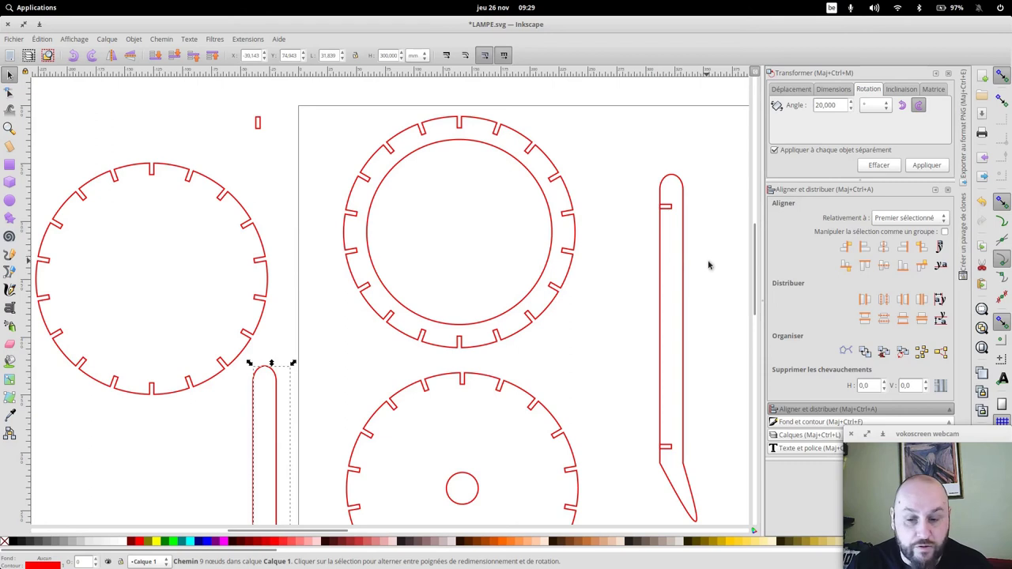
Cut the lower notch into the knife-shaped leg, then select the spare pieces off the page
{"action": "left_click_drag", "start_coordinate": [687, 274], "coordinate": [542, 193]}
{"action": "left_click", "coordinate": [527, 201]}
{"action": "left_click", "coordinate": [512, 126]}
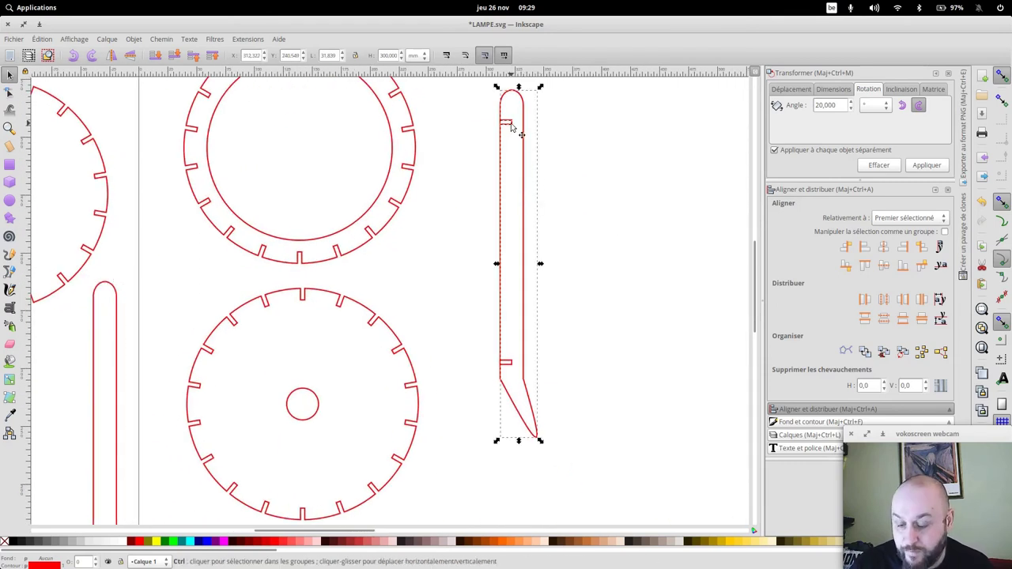
{"action": "left_click", "coordinate": [512, 365], "text": "shift"}
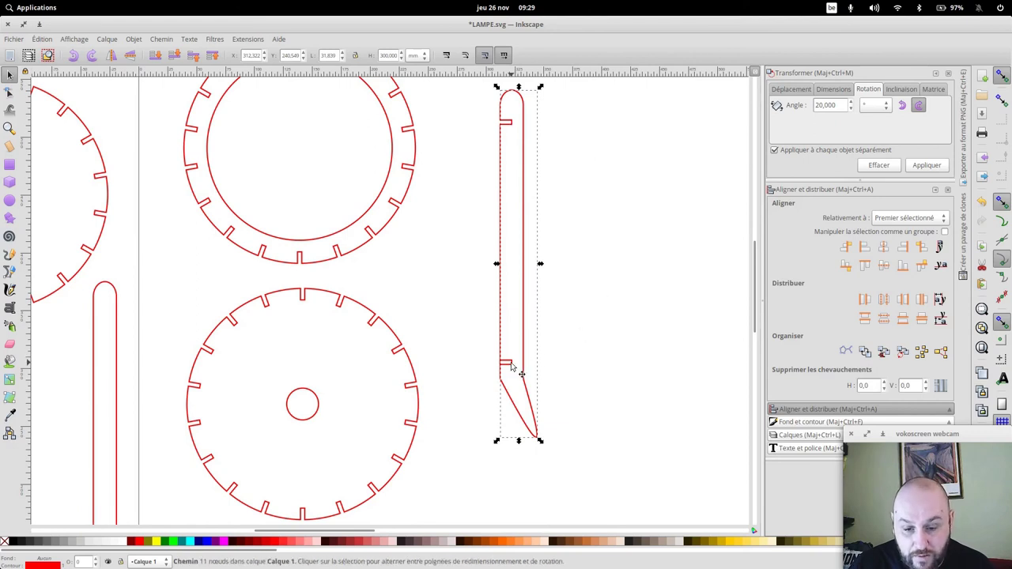
{"action": "key", "text": "ctrl+minus"}
{"action": "scroll", "coordinate": [569, 253], "scroll_direction": "up", "scroll_amount": 2}
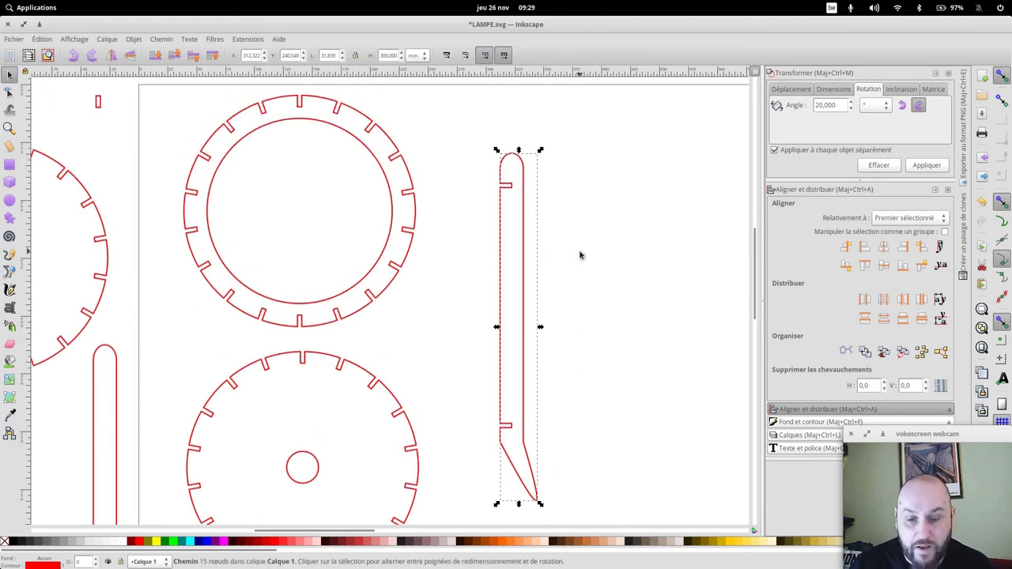
{"action": "key", "text": "minus"}
{"action": "key", "text": "minus"}
{"action": "key", "text": "minus"}
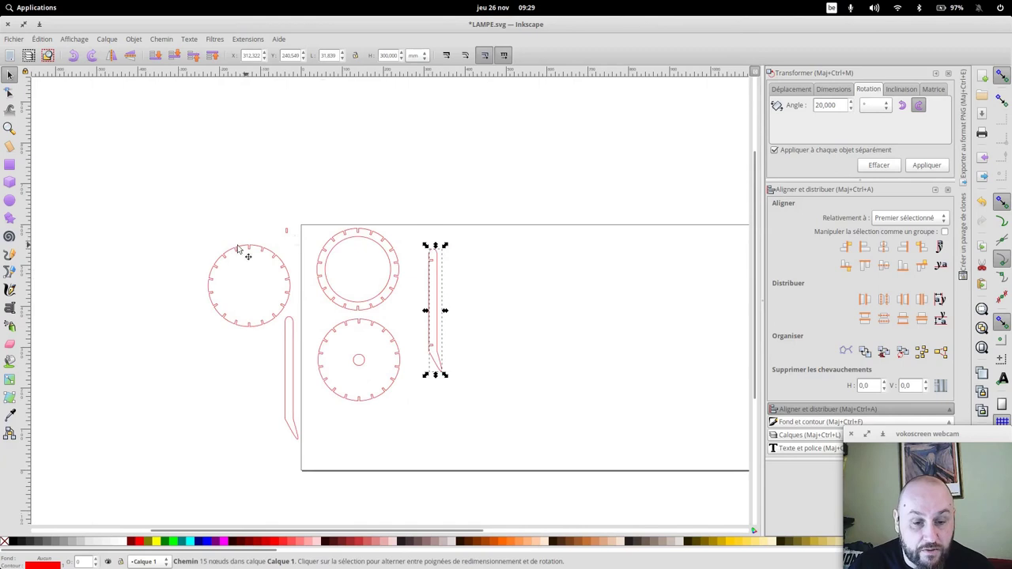
{"action": "left_click_drag", "start_coordinate": [219, 241], "coordinate": [308, 443]}
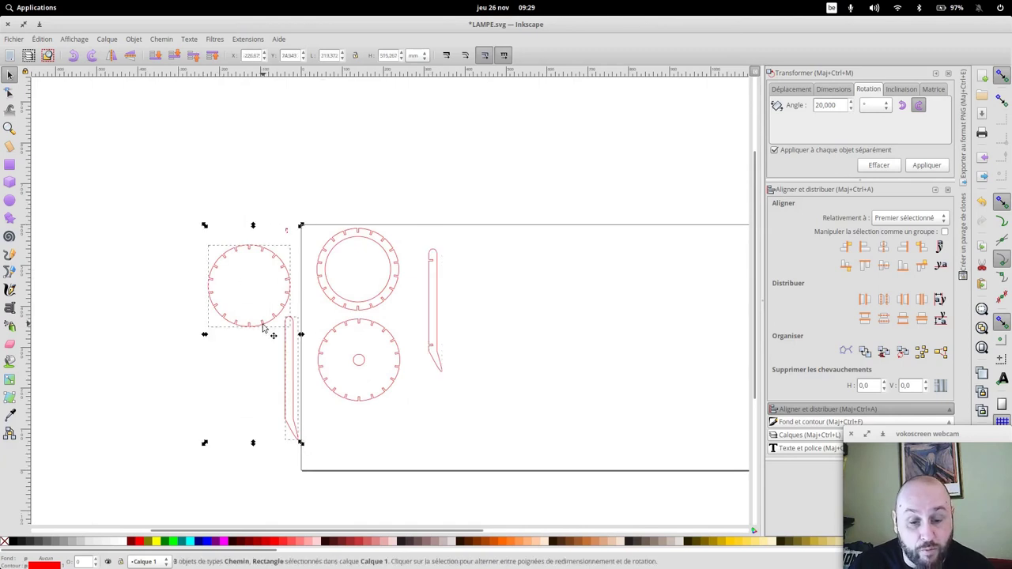
Move the spare disc and slot piece up-left and set the notched leg beside the discs
{"action": "left_click_drag", "start_coordinate": [267, 329], "coordinate": [161, 187]}
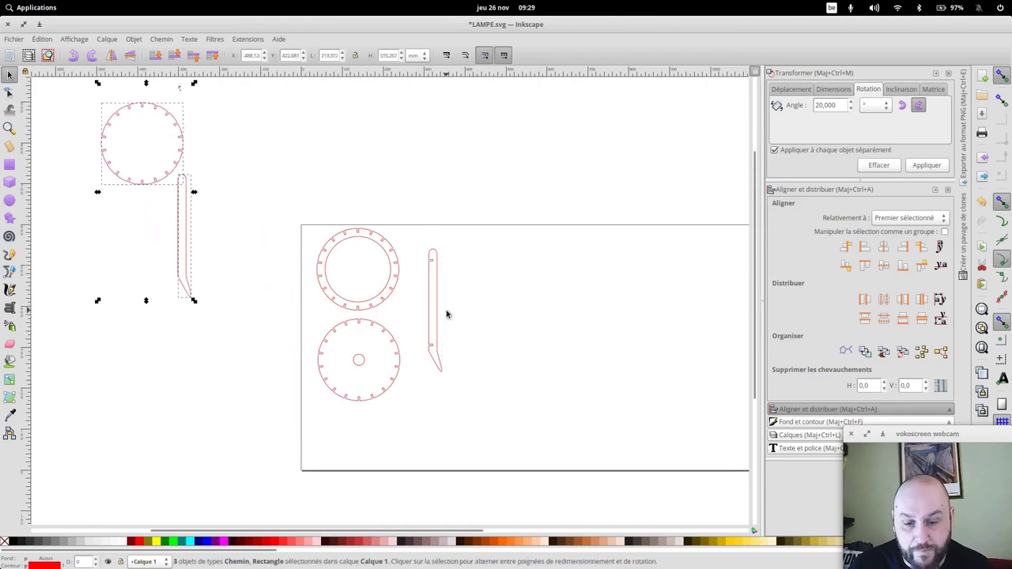
{"action": "left_click_drag", "start_coordinate": [436, 314], "coordinate": [419, 314]}
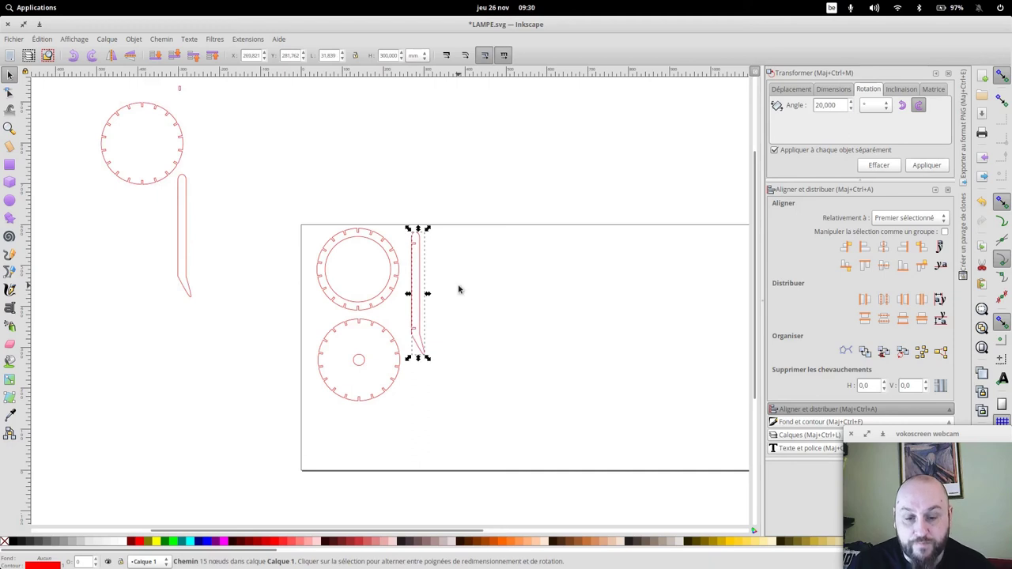
{"action": "scroll", "coordinate": [551, 308], "scroll_direction": "up", "scroll_amount": 1}
{"action": "scroll", "coordinate": [556, 309], "scroll_direction": "right", "scroll_amount": 5}
{"action": "key", "text": "ctrl"}
{"action": "key", "text": "ctrl"}
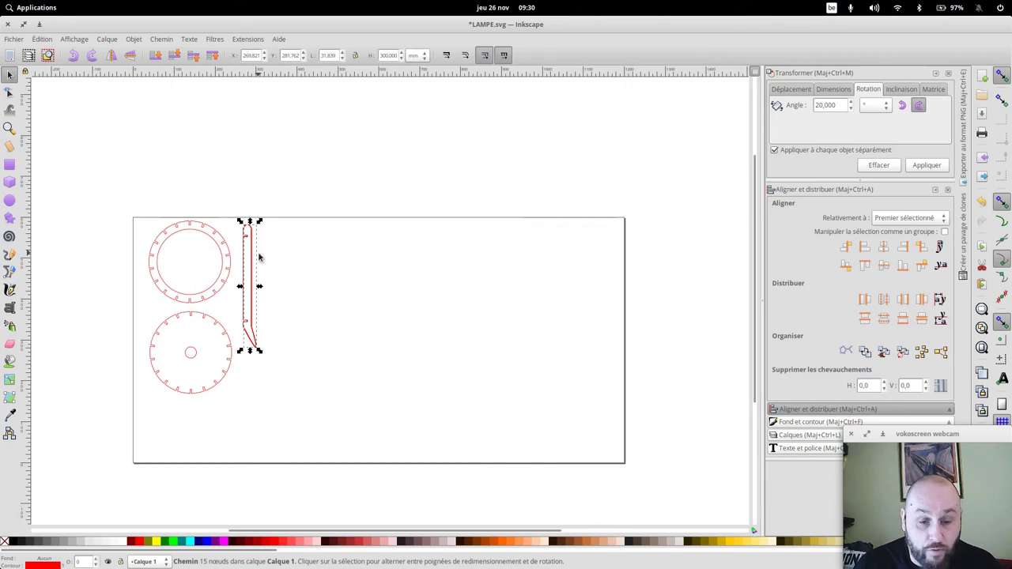
Place a leg copy at the right page edge and interpolate eighteen evenly spaced legs between them
{"action": "left_click_drag", "start_coordinate": [253, 261], "coordinate": [613, 260]}
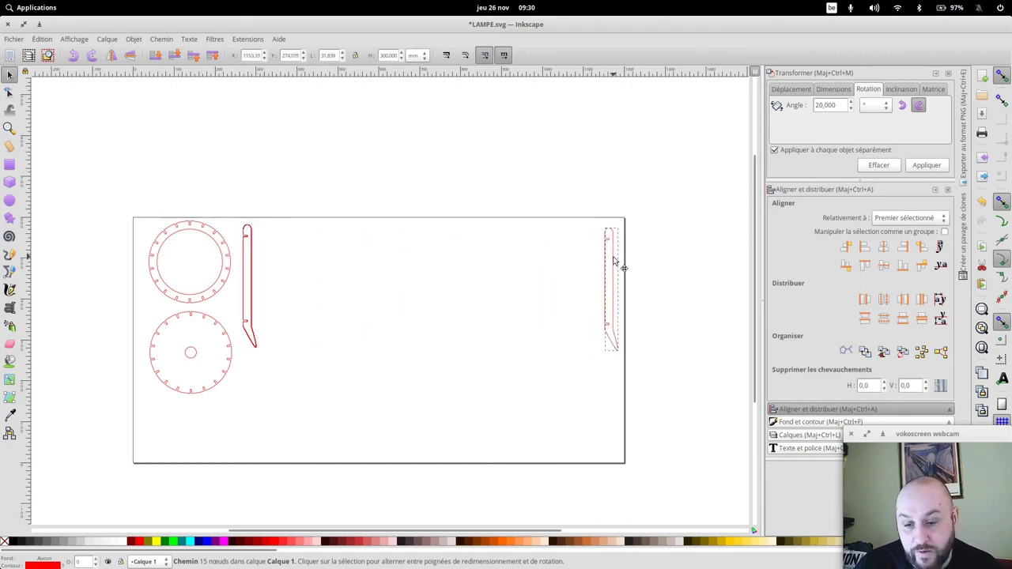
{"action": "left_click_drag", "start_coordinate": [642, 387], "coordinate": [240, 182]}
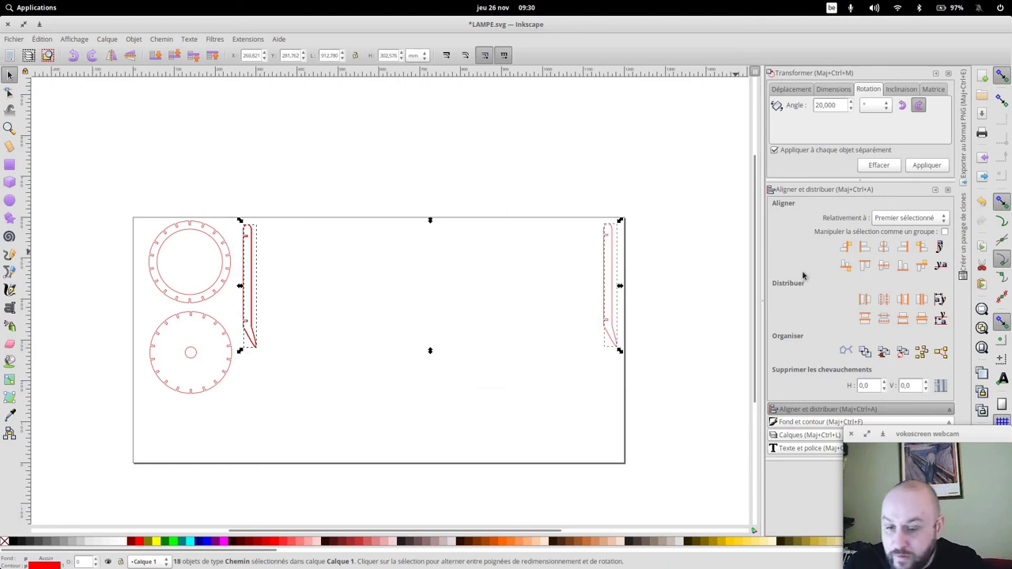
{"action": "left_click", "coordinate": [883, 299]}
{"action": "left_click", "coordinate": [595, 398]}
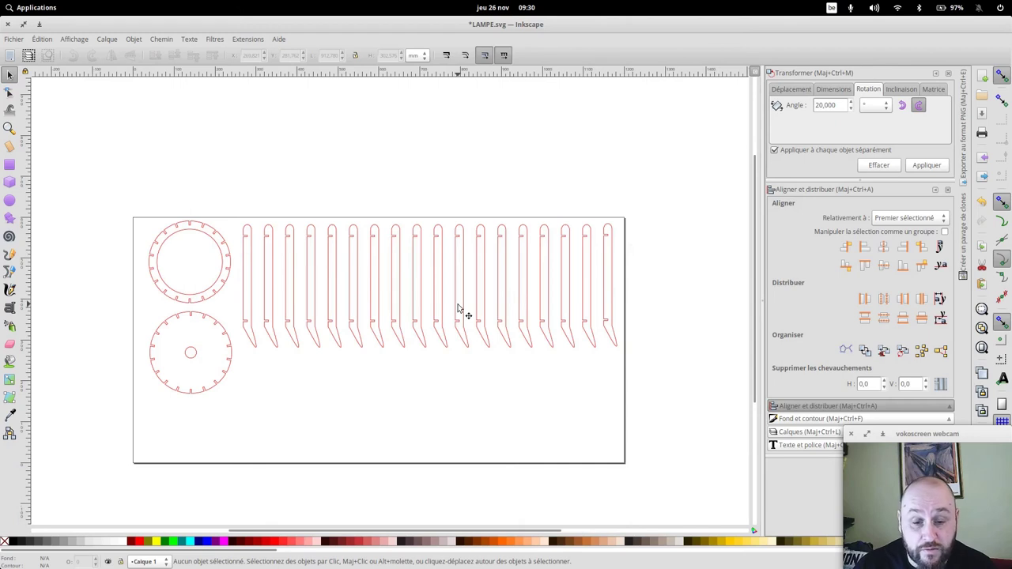
Stack the leg copies onto the first leg, flip one upside down, and nest it against them
{"action": "left_click_drag", "start_coordinate": [651, 368], "coordinate": [260, 196]}
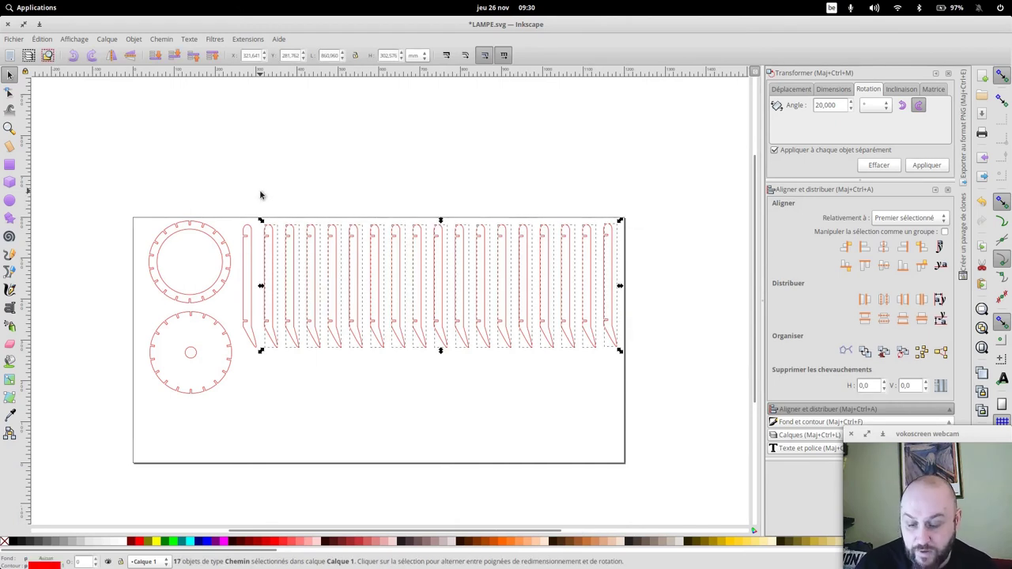
{"action": "key", "text": "ctrl+alt+KP_4"}
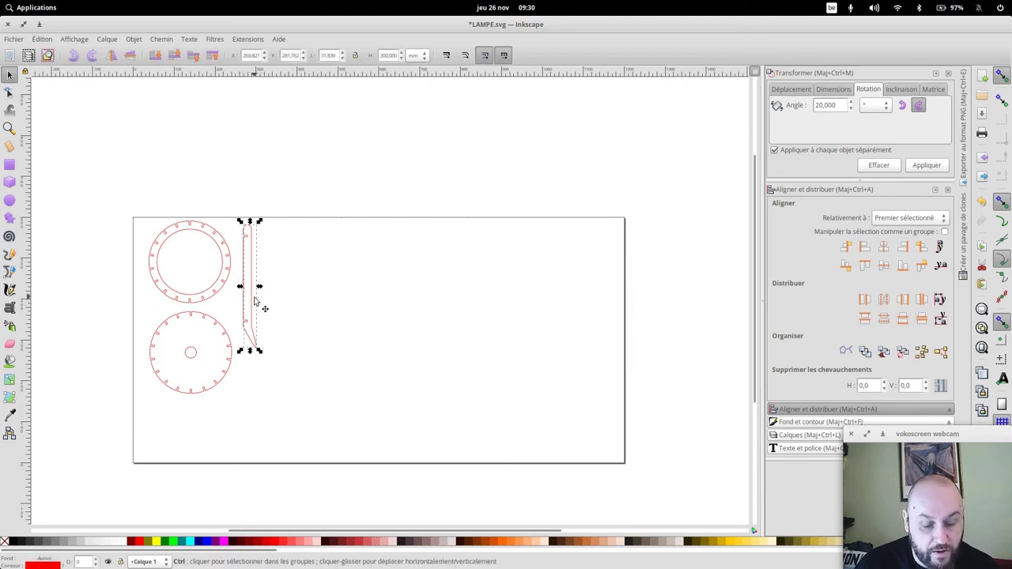
{"action": "left_click_drag", "start_coordinate": [253, 301], "coordinate": [296, 317]}
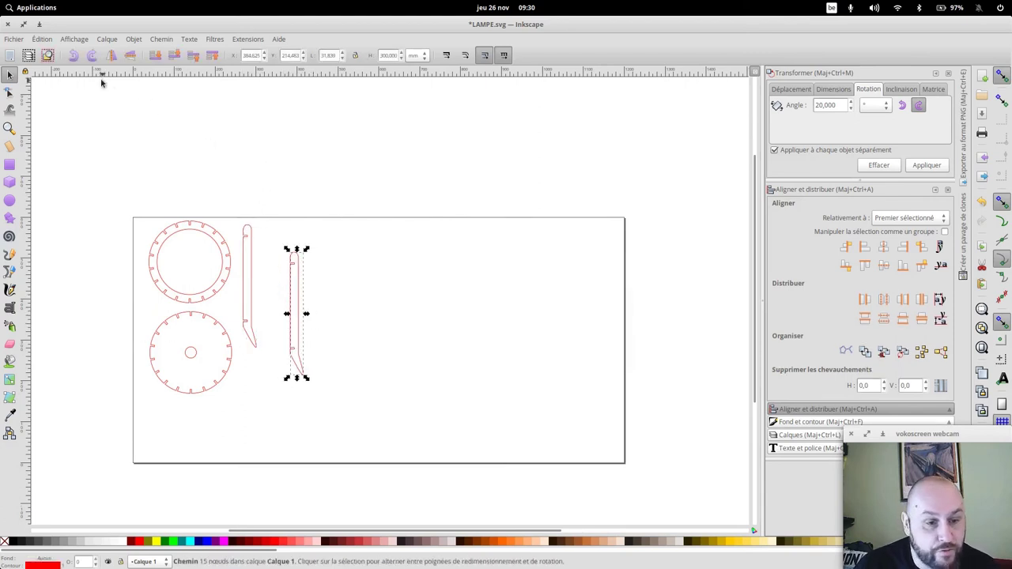
{"action": "left_click", "coordinate": [72, 55]}
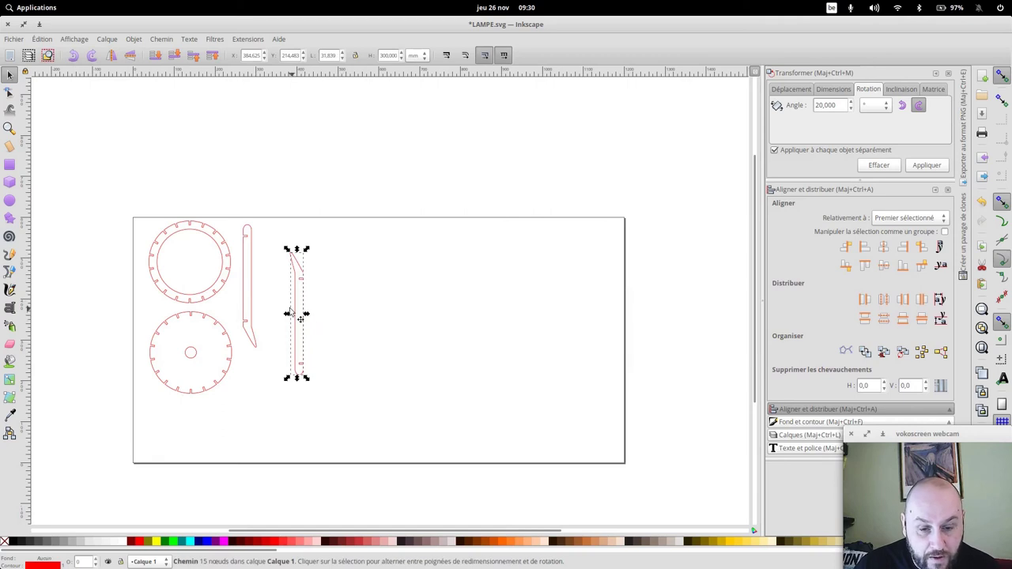
{"action": "left_click", "coordinate": [258, 292]}
{"action": "left_click_drag", "start_coordinate": [298, 306], "coordinate": [259, 283]}
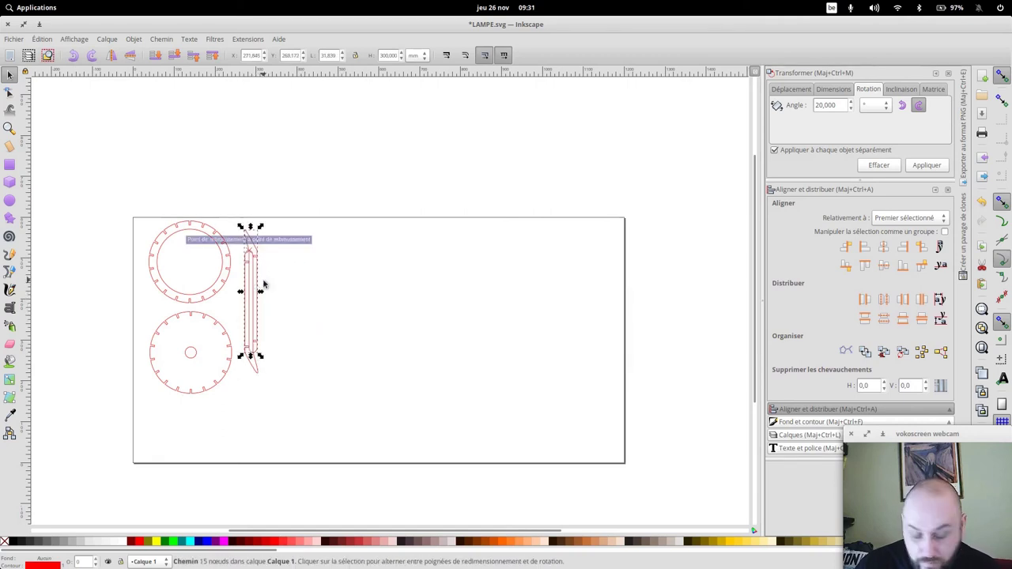
{"action": "left_click_drag", "start_coordinate": [264, 285], "coordinate": [265, 284]}
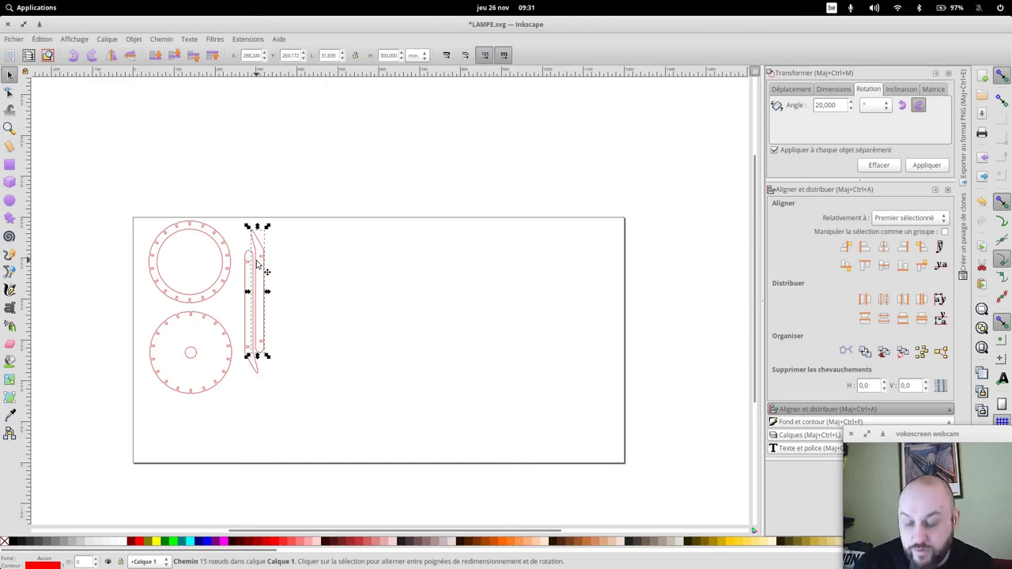
Measure the gap at the nested legs' upper slot, about 17 mm, and select both legs
{"action": "key", "text": "plus"}
{"action": "key", "text": "plus"}
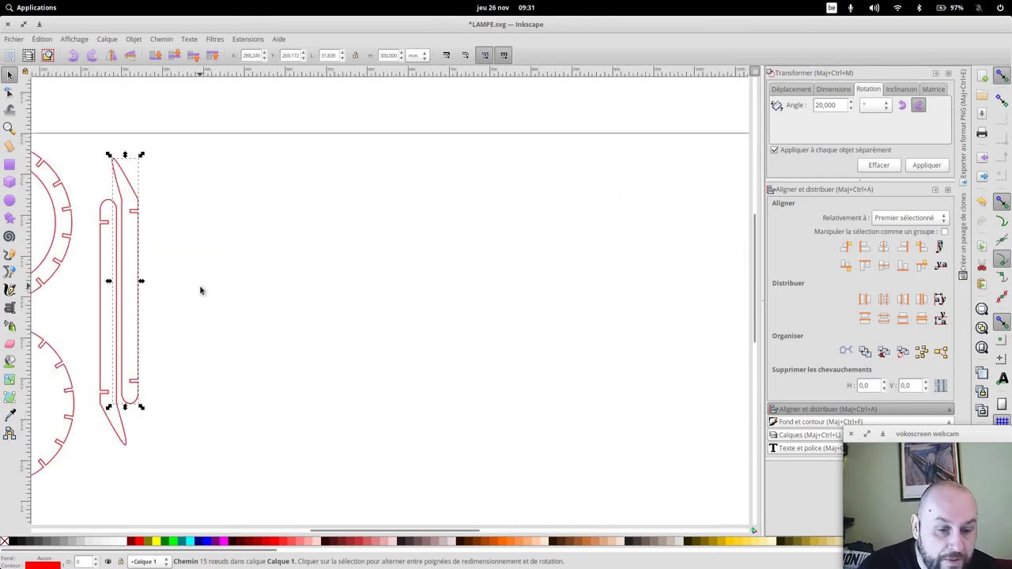
{"action": "left_click_drag", "start_coordinate": [201, 287], "coordinate": [289, 262]}
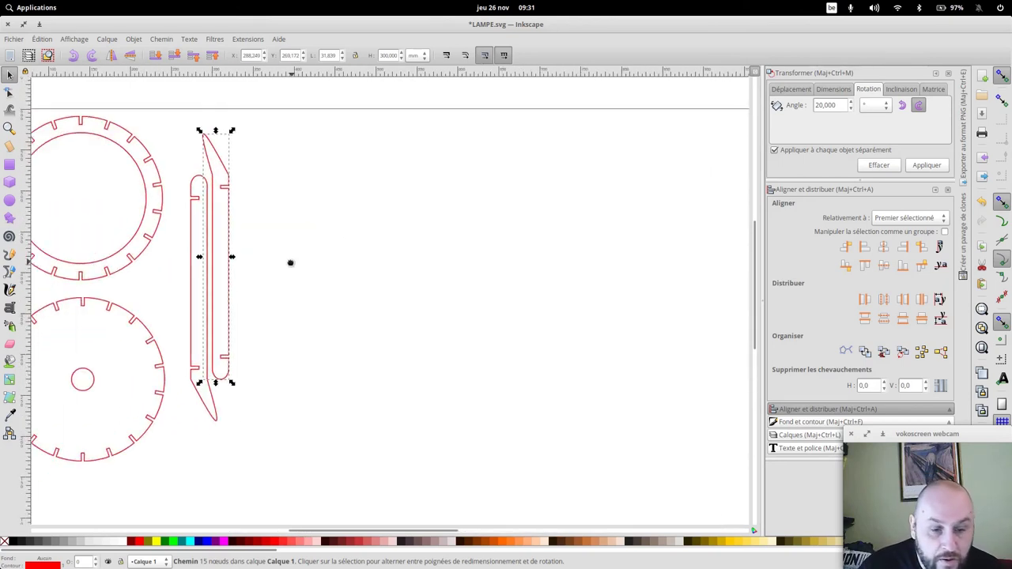
{"action": "left_click", "coordinate": [206, 226]}
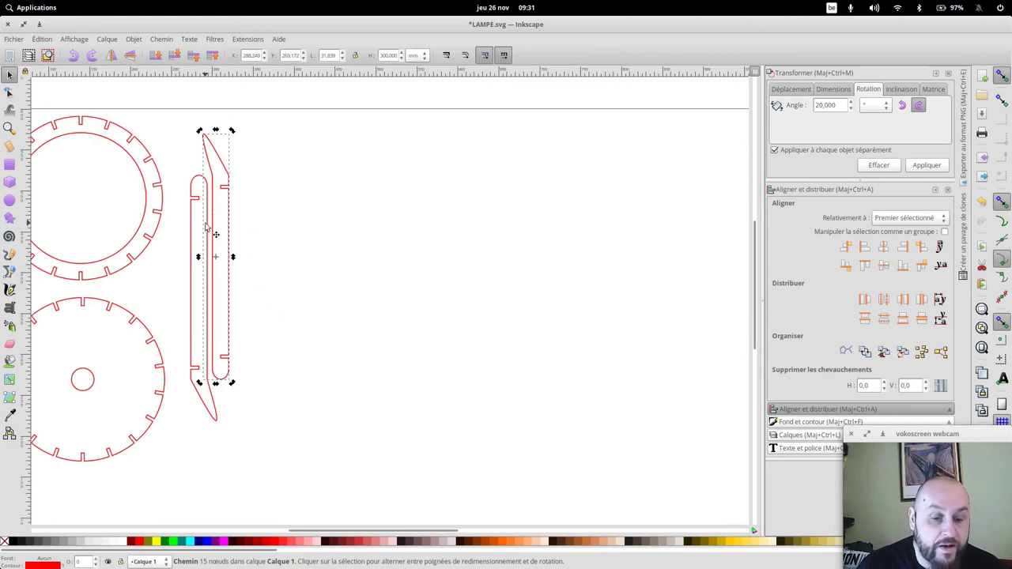
{"action": "left_click", "coordinate": [294, 207]}
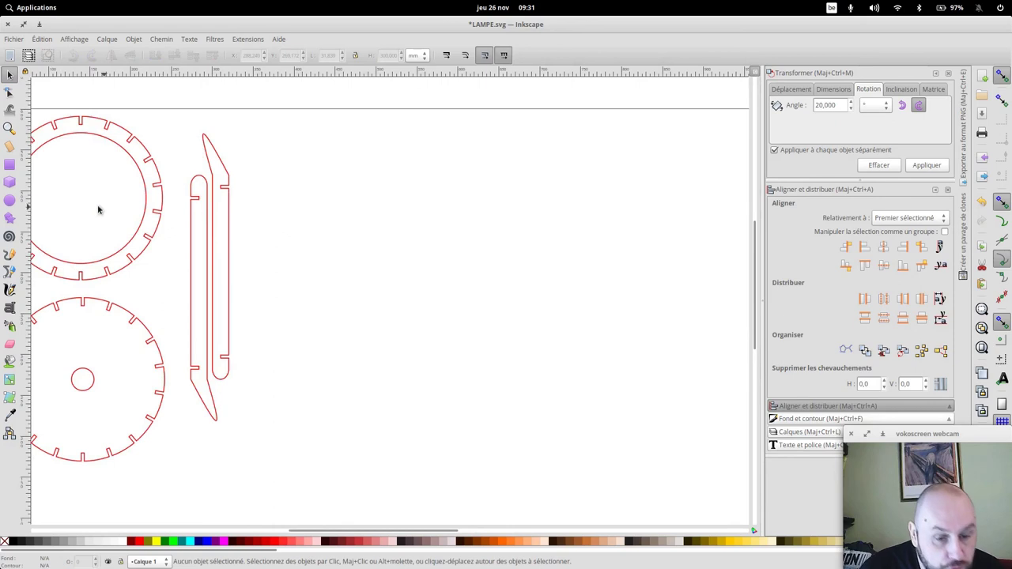
{"action": "left_click", "coordinate": [9, 146]}
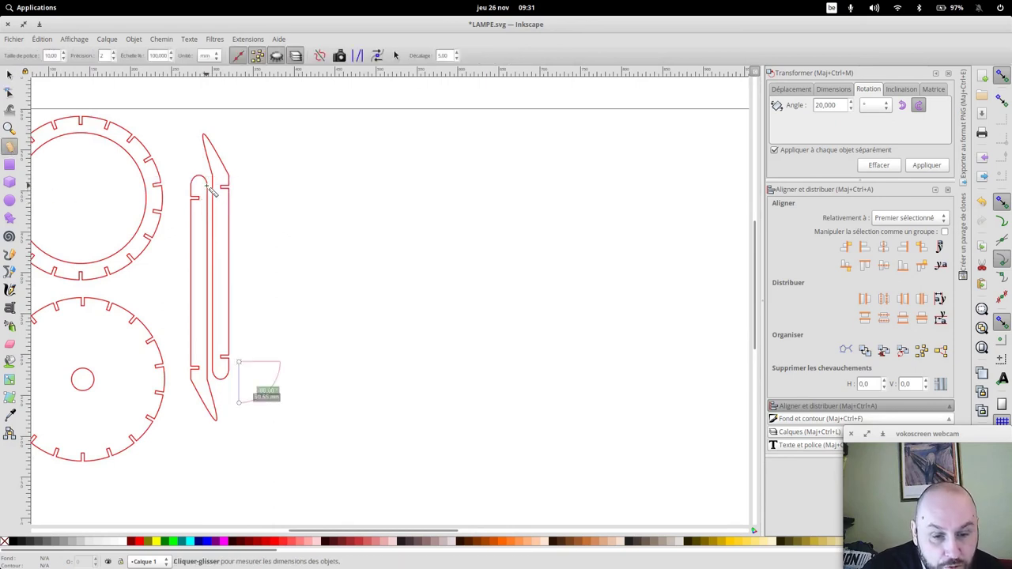
{"action": "left_click_drag", "start_coordinate": [209, 187], "coordinate": [218, 191]}
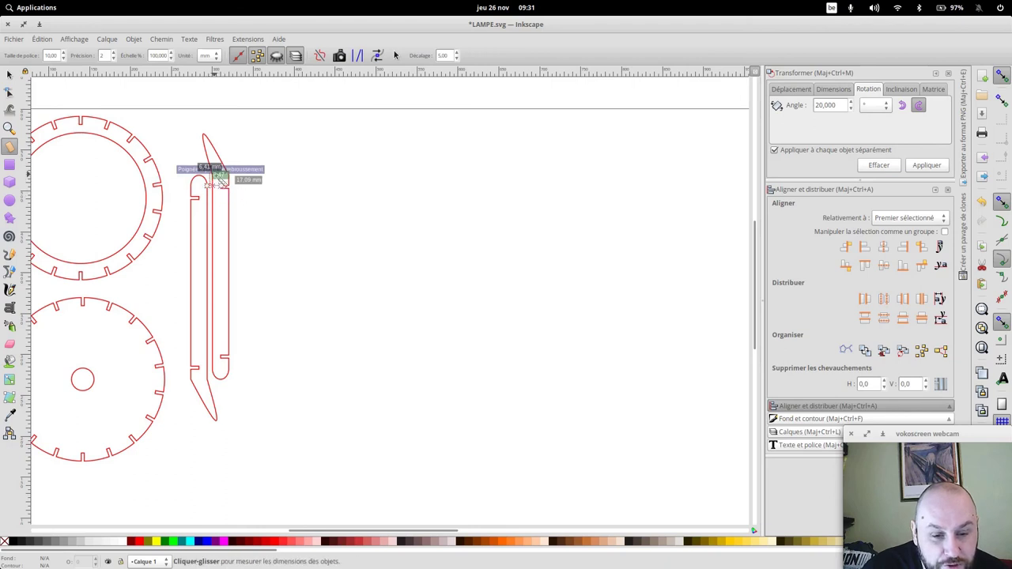
{"action": "key", "text": "s"}
{"action": "left_click_drag", "start_coordinate": [245, 418], "coordinate": [198, 148]}
{"action": "left_click_drag", "start_coordinate": [259, 448], "coordinate": [187, 130]}
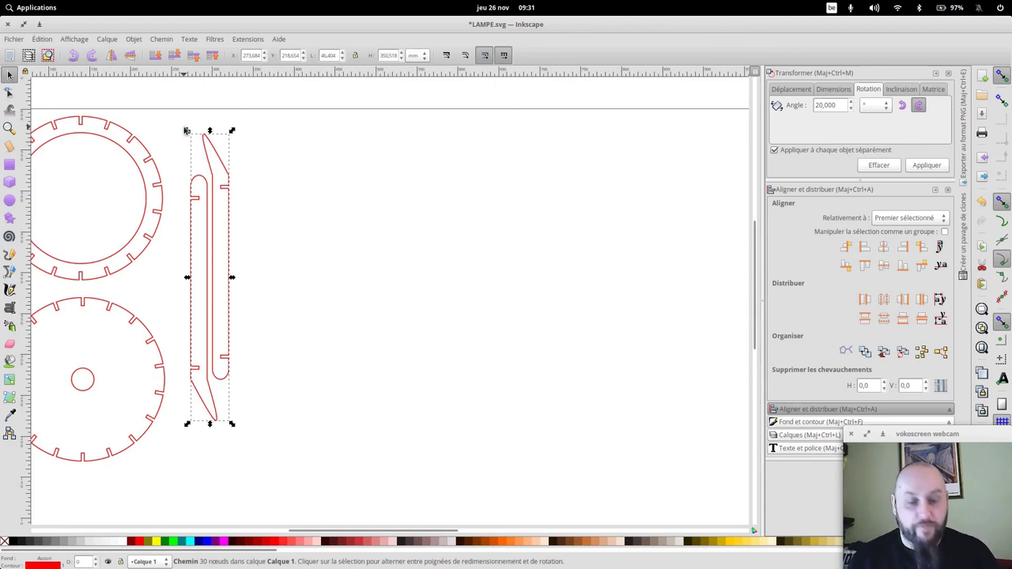
Combine the two nested legs into one shape and place a duplicate to the right
{"action": "key", "text": "ctrl"}
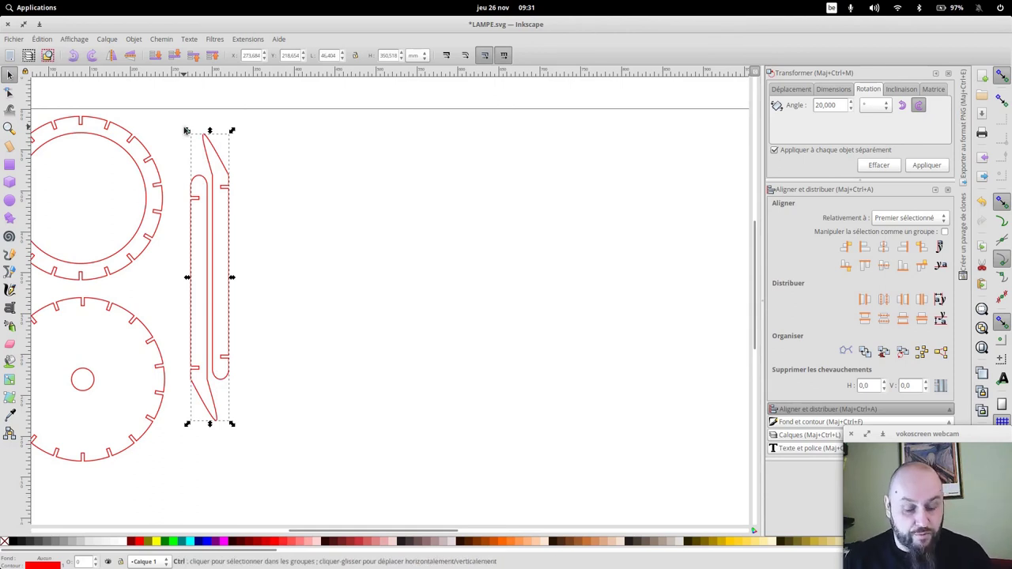
{"action": "key", "text": "ctrl+k"}
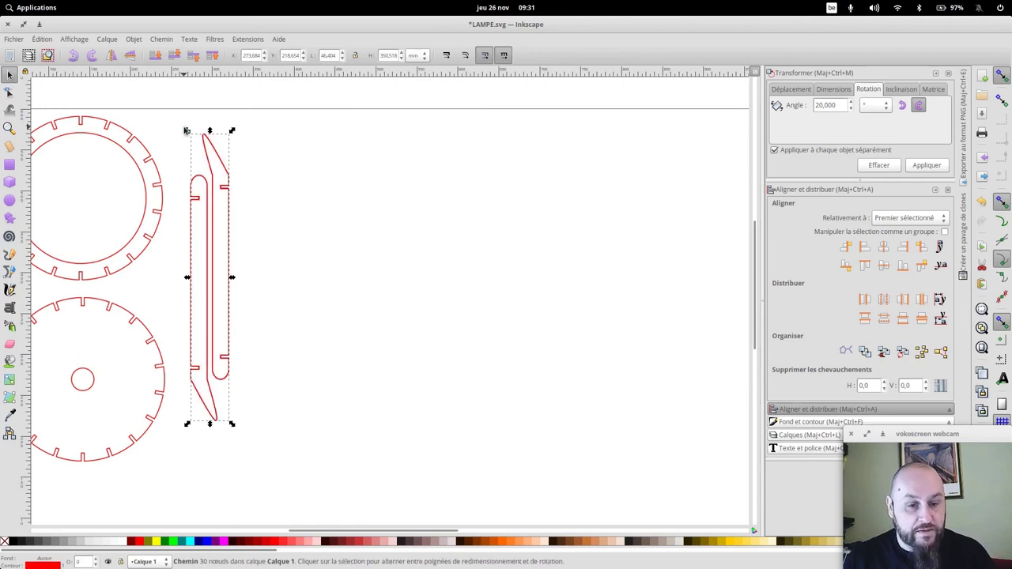
{"action": "key", "text": "ctrl+d"}
{"action": "left_click_drag", "start_coordinate": [255, 212], "coordinate": [746, 217]}
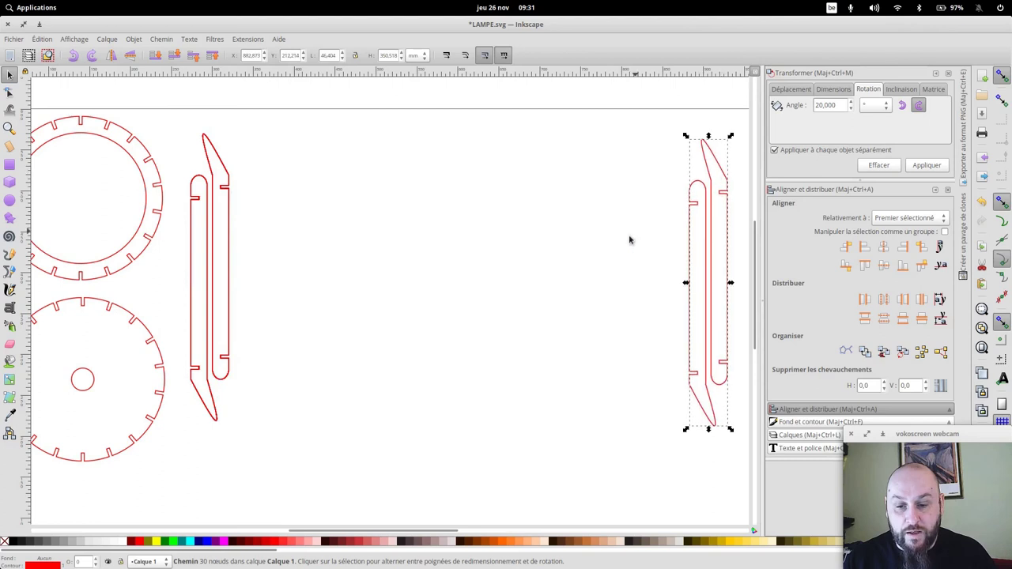
Spread the stacked leg slats across the page and move the rightmost slat beside its neighbour
{"action": "scroll", "coordinate": [621, 239], "scroll_direction": "down", "scroll_amount": 1}
{"action": "key", "text": "5"}
{"action": "left_click", "coordinate": [595, 380]}
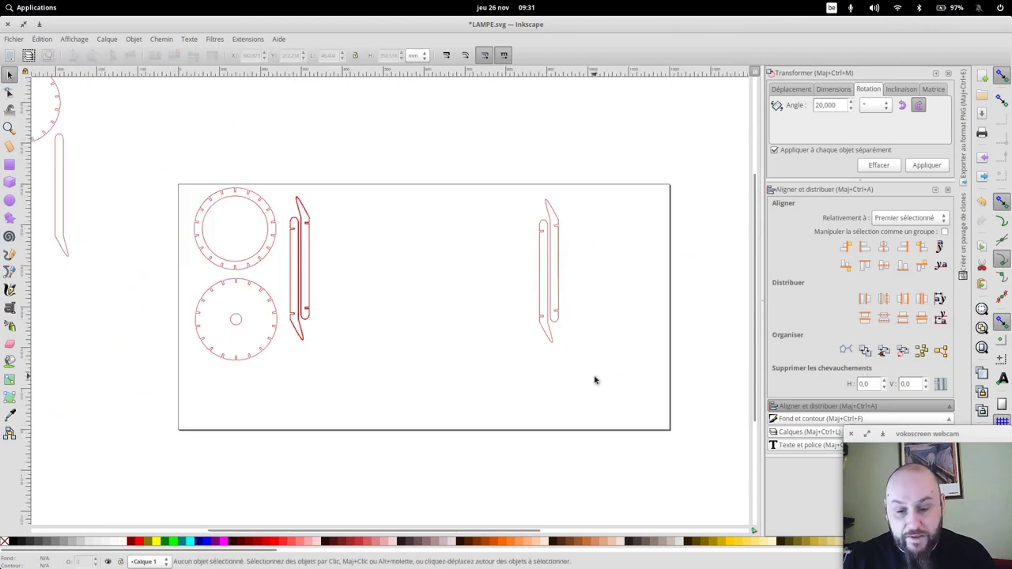
{"action": "left_click_drag", "start_coordinate": [594, 380], "coordinate": [282, 166]}
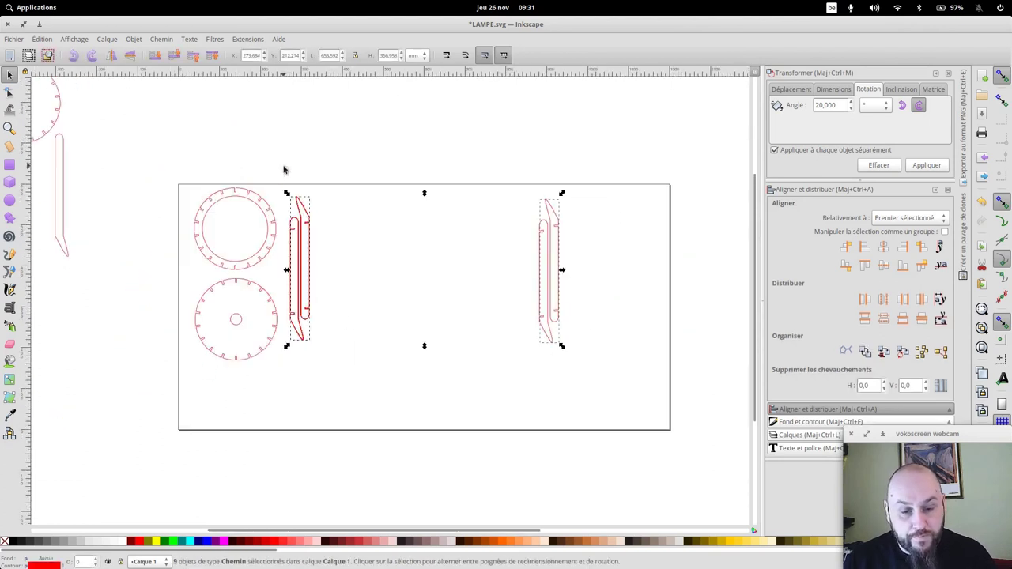
{"action": "left_click", "coordinate": [884, 299]}
{"action": "left_click", "coordinate": [631, 339]}
{"action": "left_click_drag", "start_coordinate": [577, 363], "coordinate": [528, 157]}
{"action": "left_click", "coordinate": [538, 243]}
{"action": "left_click_drag", "start_coordinate": [538, 244], "coordinate": [521, 236]}
Space the nine slats evenly, nudge the row up-left, and select all but the leftmost pair
{"action": "left_click_drag", "start_coordinate": [269, 171], "coordinate": [576, 357]}
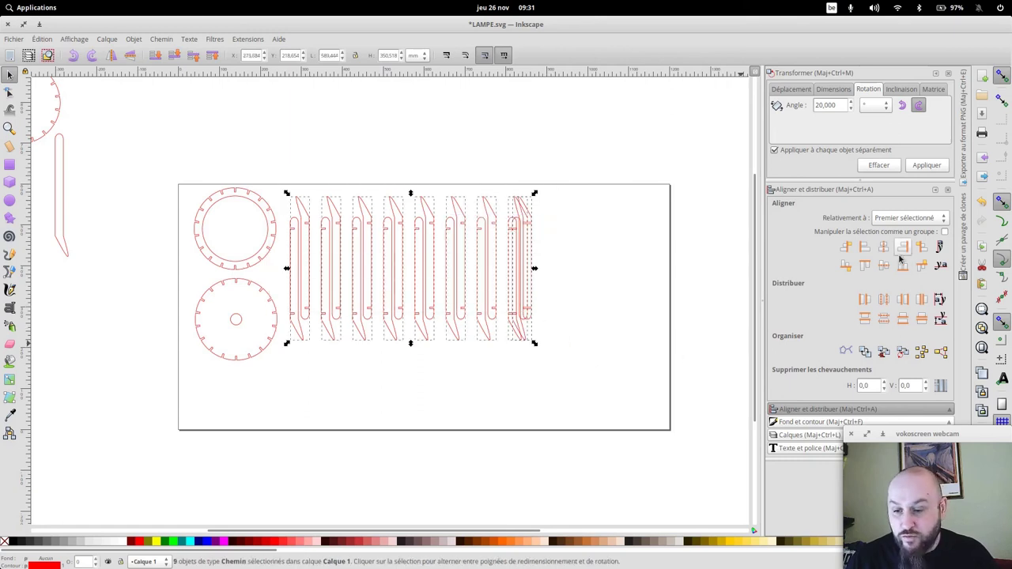
{"action": "left_click", "coordinate": [883, 299]}
{"action": "left_click", "coordinate": [644, 344]}
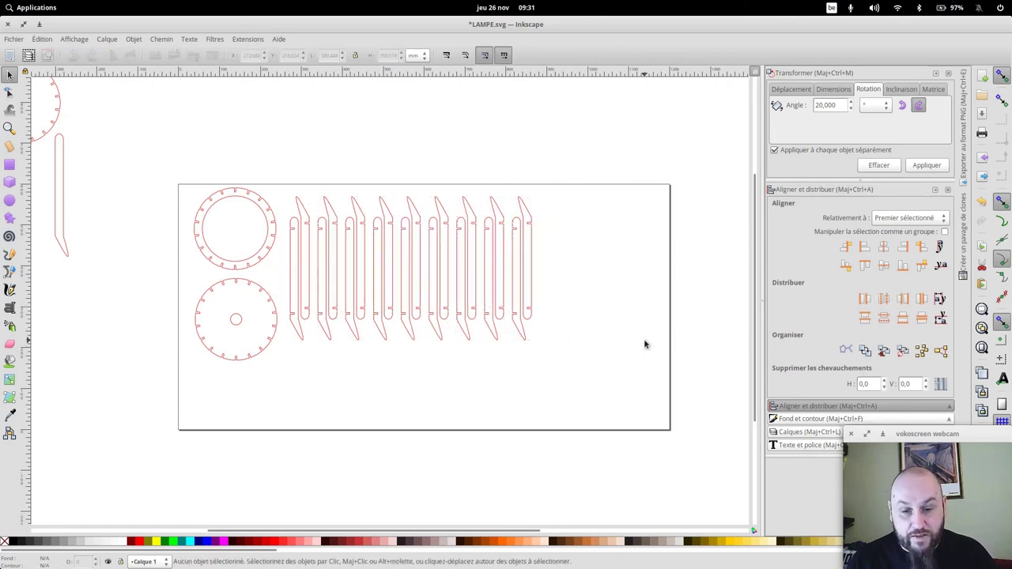
{"action": "left_click_drag", "start_coordinate": [569, 371], "coordinate": [280, 204]}
{"action": "left_click_drag", "start_coordinate": [419, 293], "coordinate": [413, 277]}
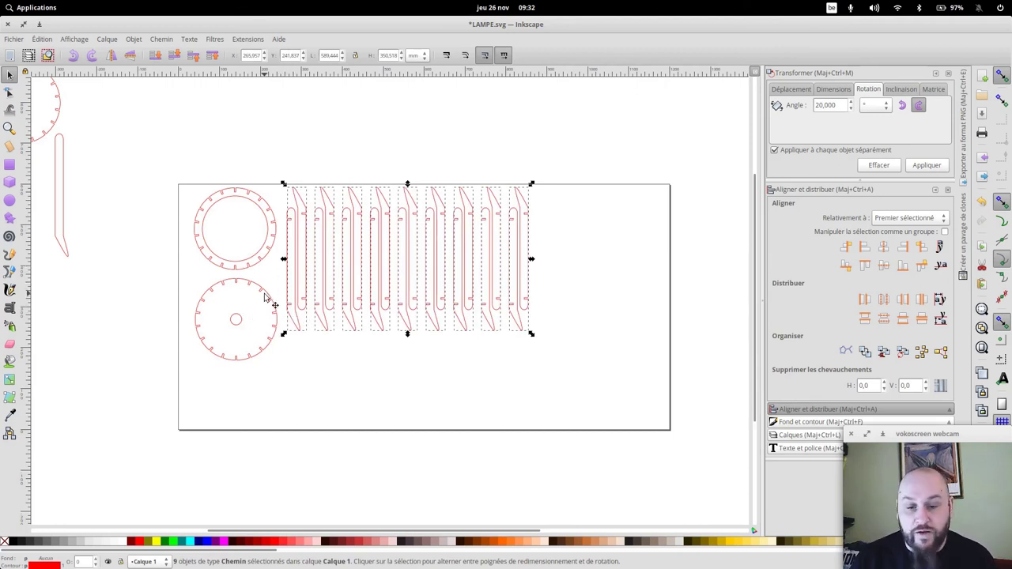
{"action": "scroll", "coordinate": [530, 241], "scroll_direction": "down", "scroll_amount": 1}
{"action": "scroll", "coordinate": [527, 245], "scroll_direction": "down", "scroll_amount": 1}
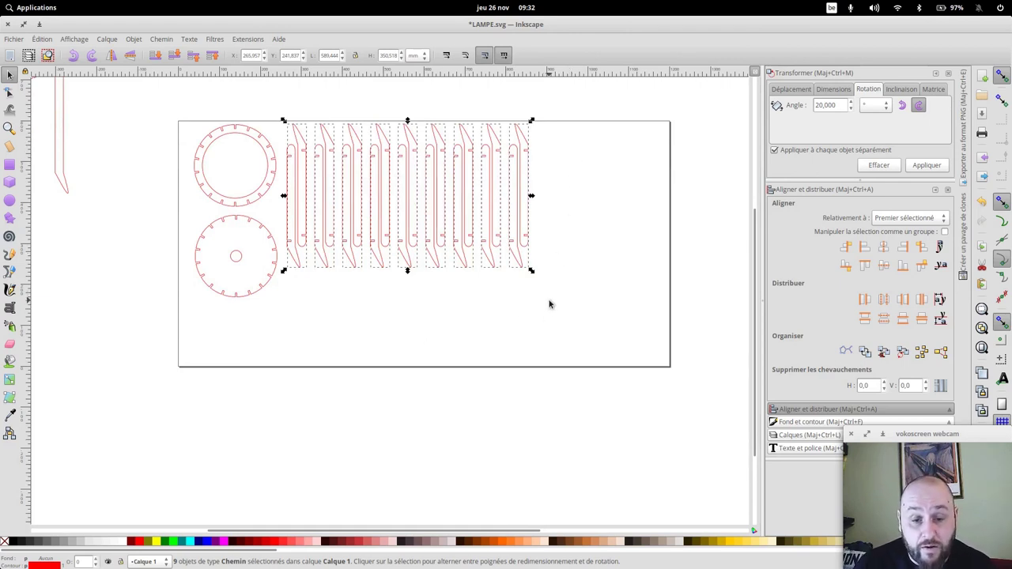
{"action": "left_click", "coordinate": [579, 303]}
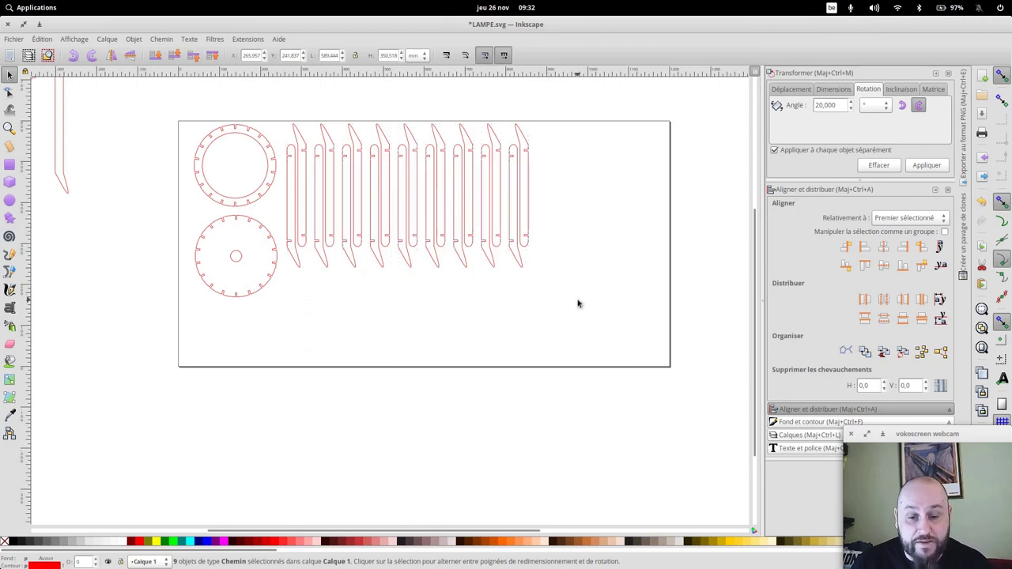
{"action": "left_click_drag", "start_coordinate": [576, 316], "coordinate": [310, 95]}
Delete the extra slats, keeping the ring, disc and one leg pair, and save the drawing
{"action": "key", "text": "Delete"}
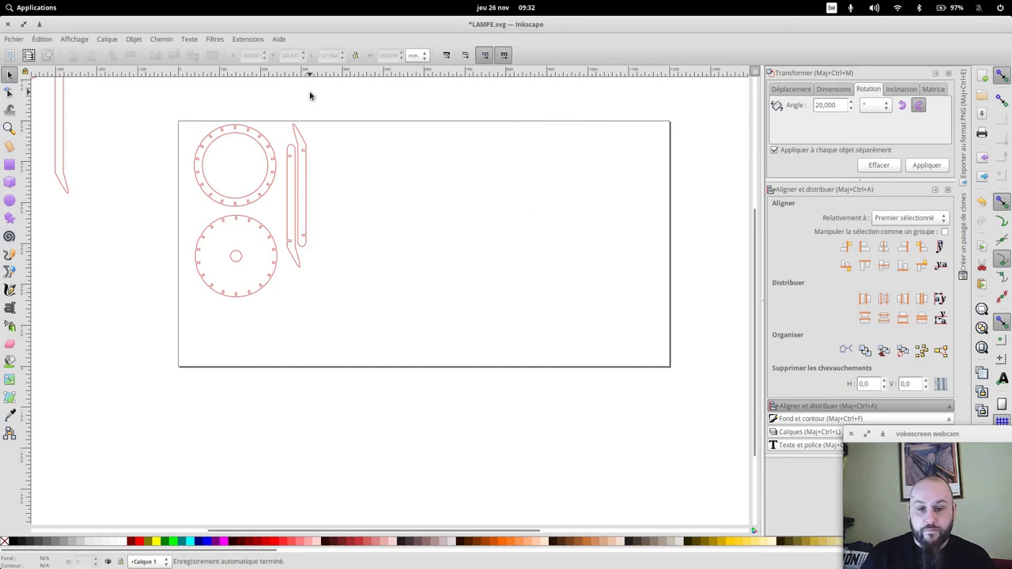
{"action": "left_click", "coordinate": [302, 197]}
{"action": "left_click", "coordinate": [272, 199]}
{"action": "left_click", "coordinate": [261, 225]}
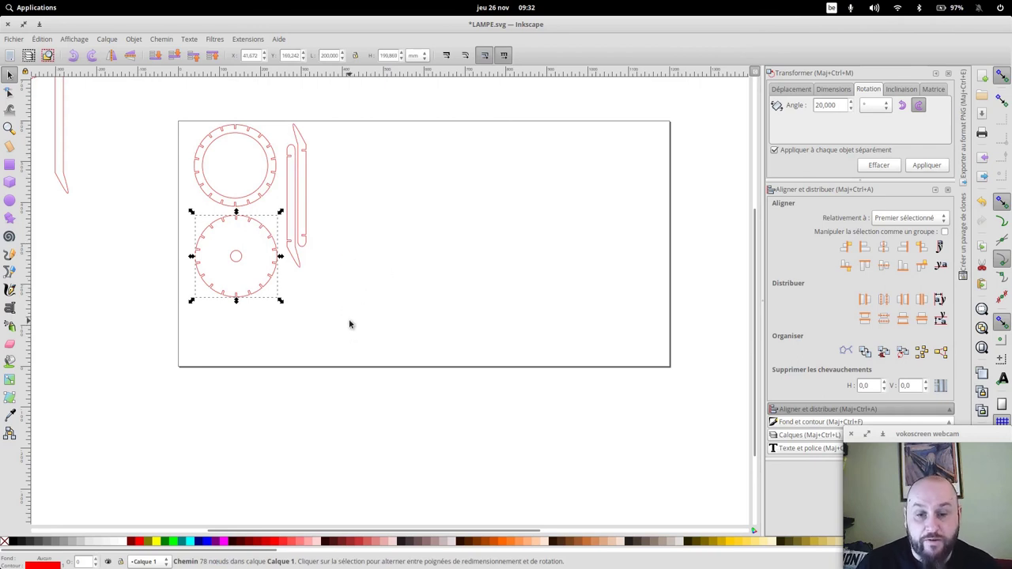
{"action": "key", "text": "ctrl"}
{"action": "key", "text": "ctrl+s"}
Save a copy as LAMPE.pdf in Portable Document Format, accepting the PDF settings
{"action": "left_click", "coordinate": [14, 39]}
{"action": "left_click", "coordinate": [60, 124]}
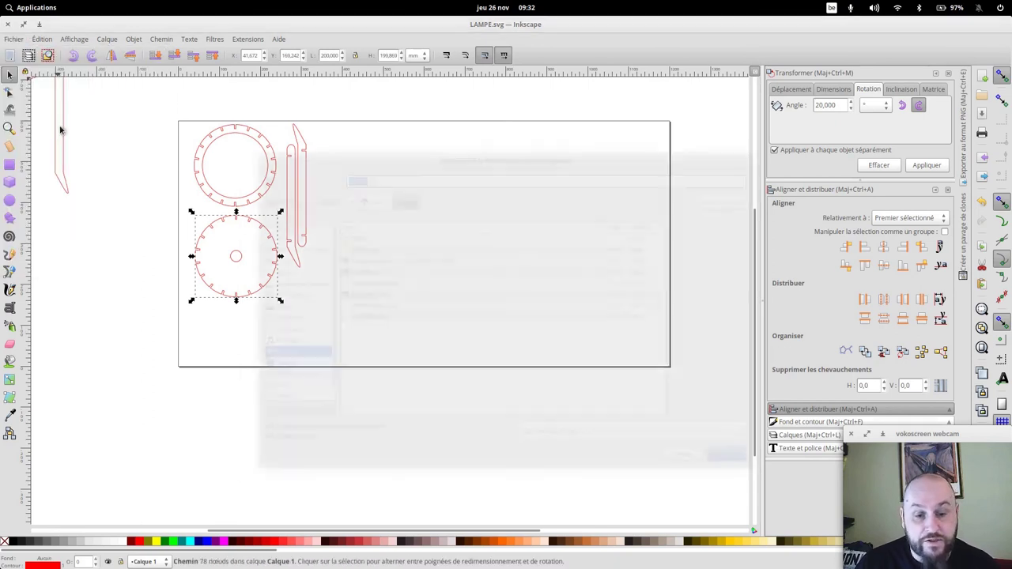
{"action": "left_click", "coordinate": [598, 443]}
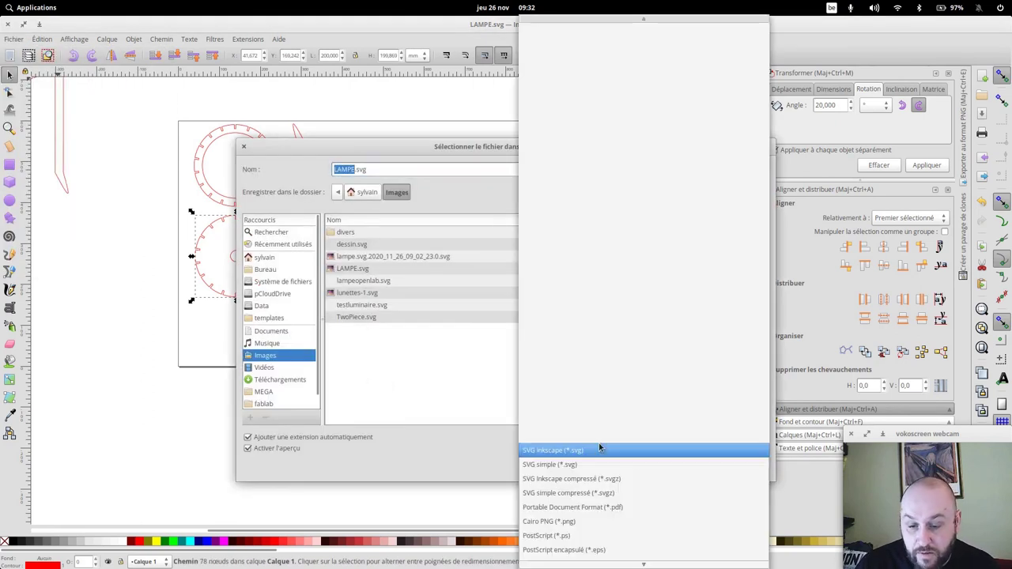
{"action": "left_click", "coordinate": [616, 512]}
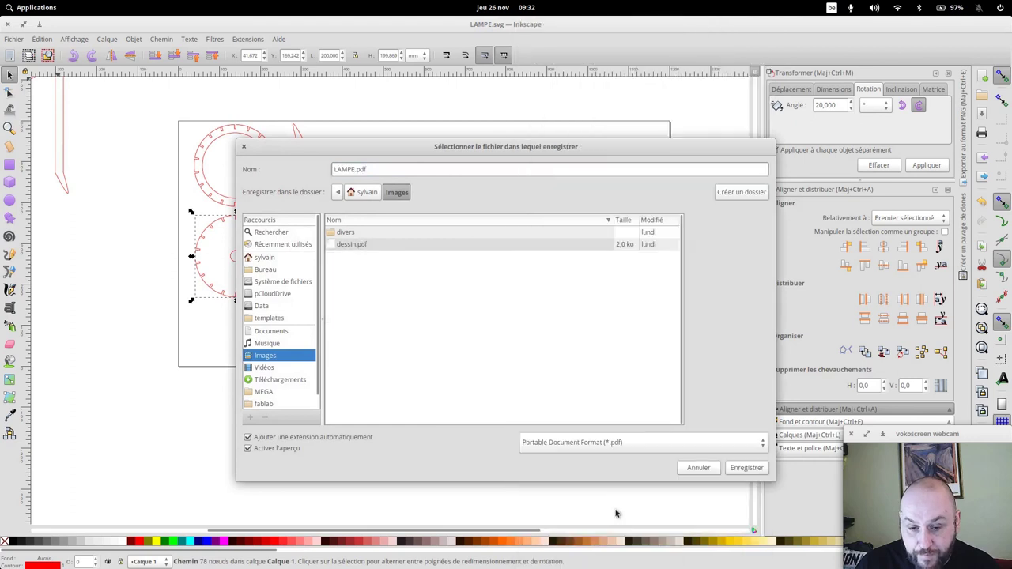
{"action": "left_click", "coordinate": [755, 469]}
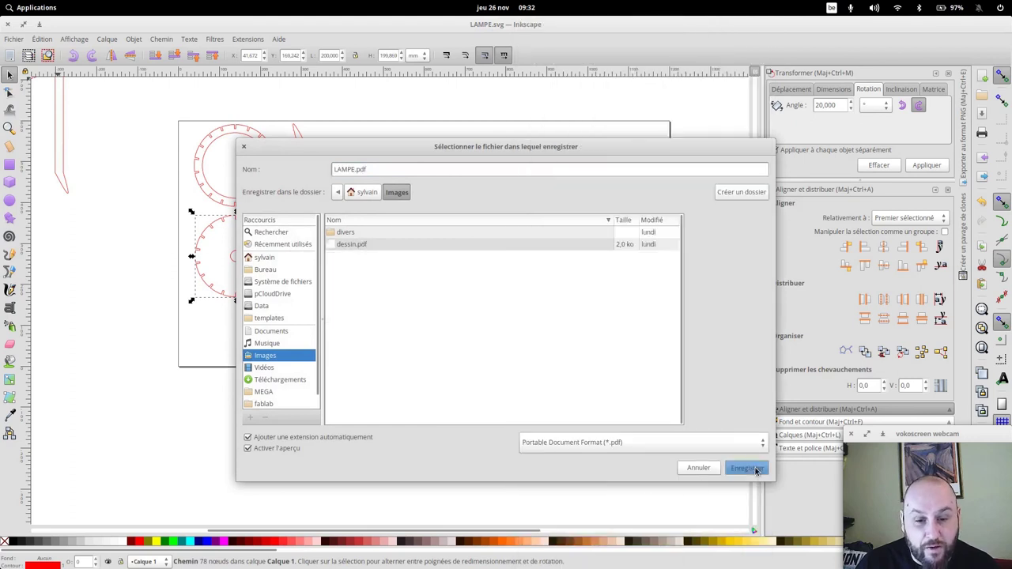
{"action": "left_click", "coordinate": [609, 393]}
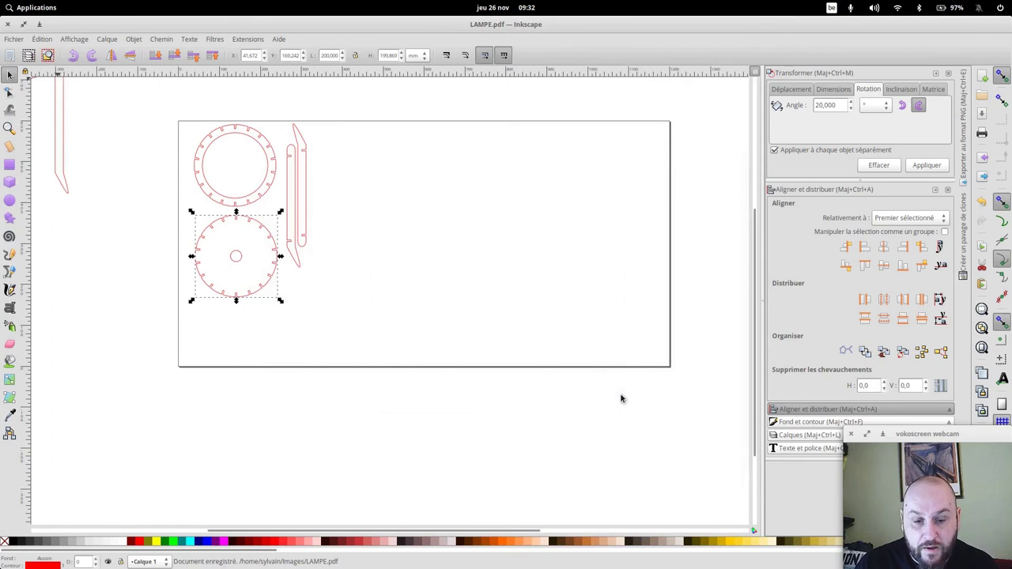
{"action": "left_click_drag", "start_coordinate": [85, 194], "coordinate": [185, 250]}
{"action": "scroll", "coordinate": [185, 249], "scroll_direction": "left", "scroll_amount": 4}
{"action": "scroll", "coordinate": [185, 250], "scroll_direction": "up", "scroll_amount": 2}
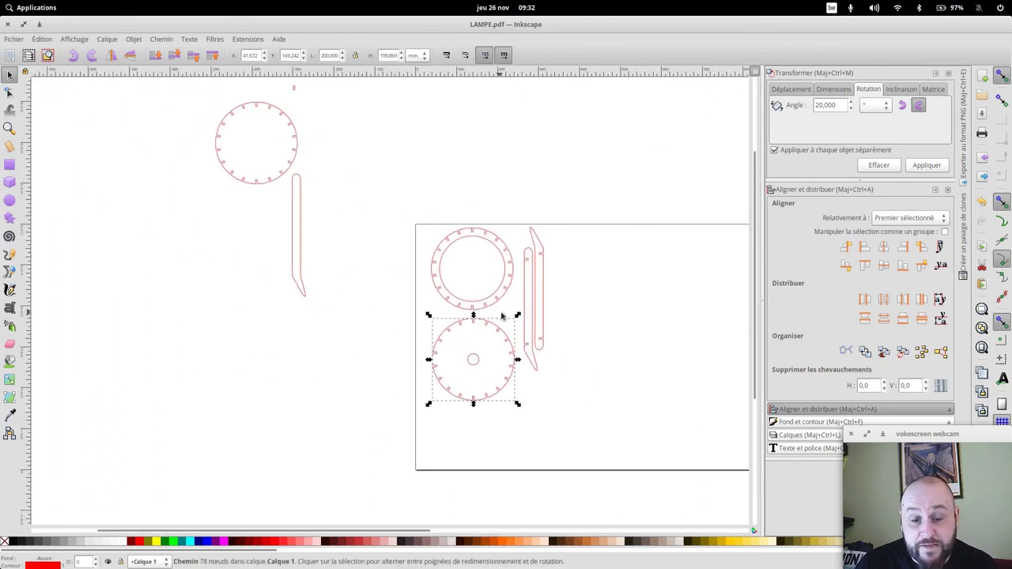
Open LAMPE.pdf from the Images folder in the Files app
{"action": "scroll", "coordinate": [291, 90], "scroll_direction": "right", "scroll_amount": 5}
{"action": "scroll", "coordinate": [291, 90], "scroll_direction": "down", "scroll_amount": 3}
{"action": "left_click", "coordinate": [343, 559]}
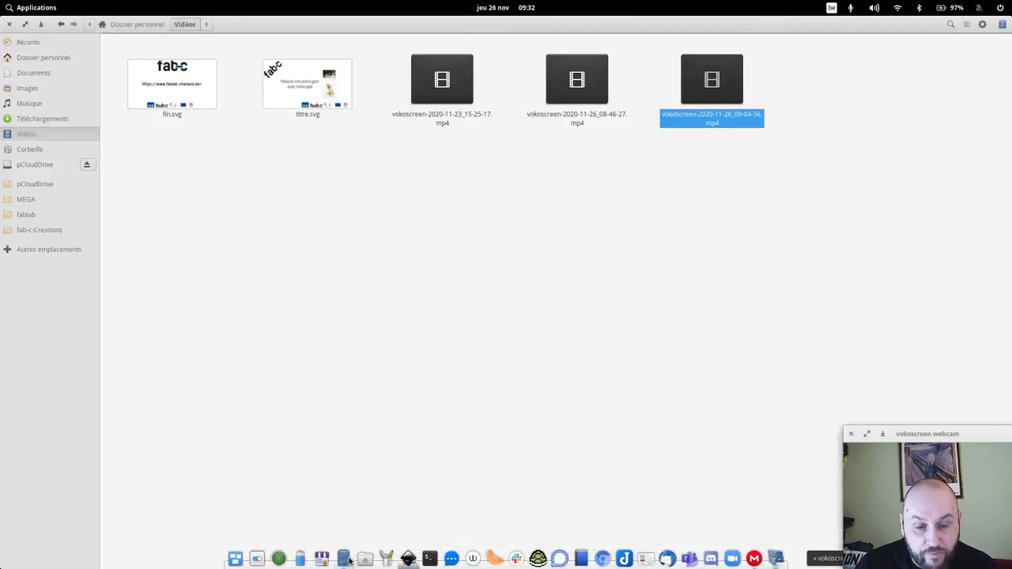
{"action": "left_click", "coordinate": [24, 89]}
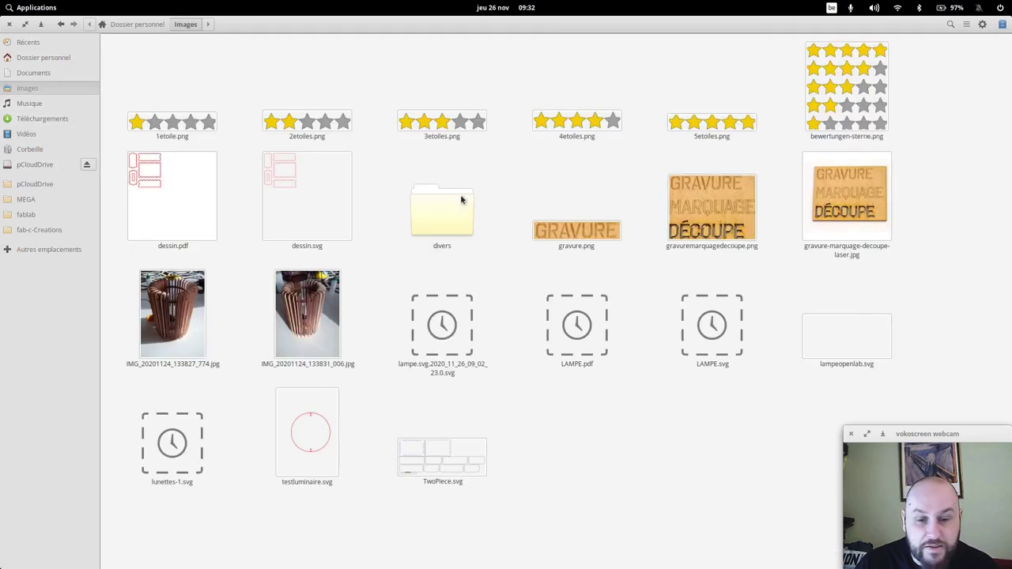
{"action": "double_click", "coordinate": [592, 332]}
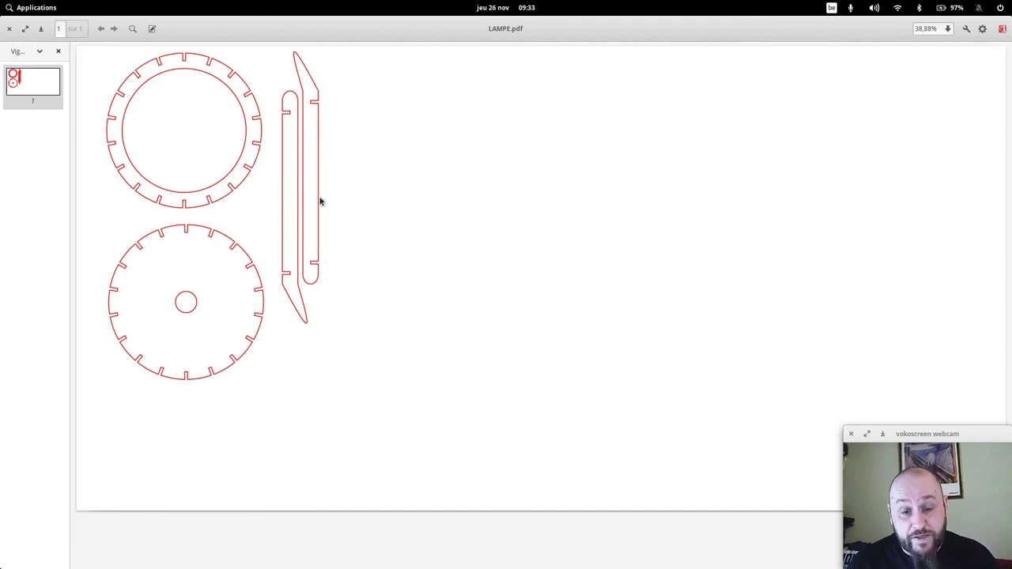
Close the LAMPE.pdf preview in Document Viewer after checking its parts
{"action": "left_click", "coordinate": [9, 28]}
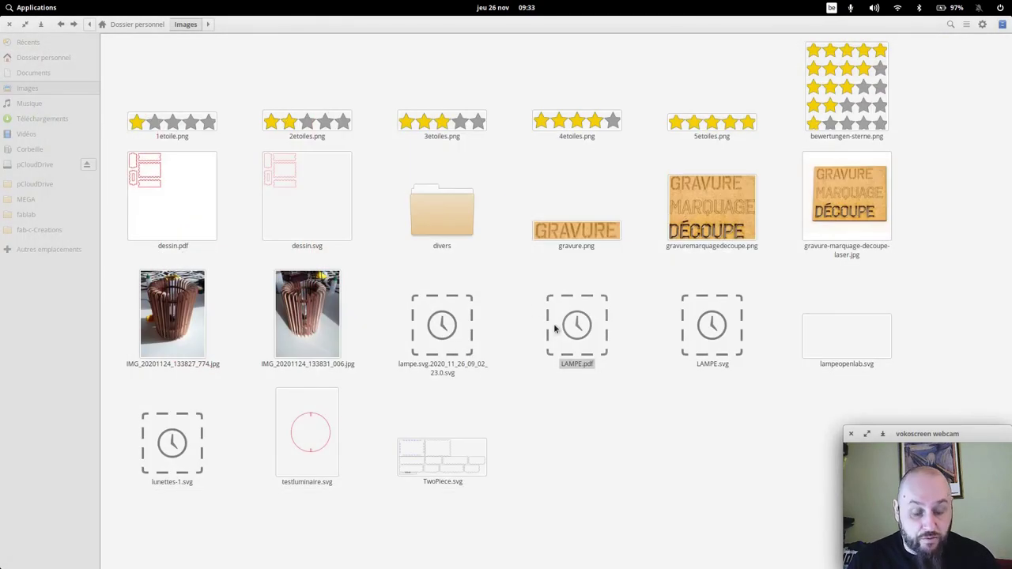
Switch back to Inkscape and pan across the ring, disc and leg pair layout
{"action": "left_click", "coordinate": [518, 557]}
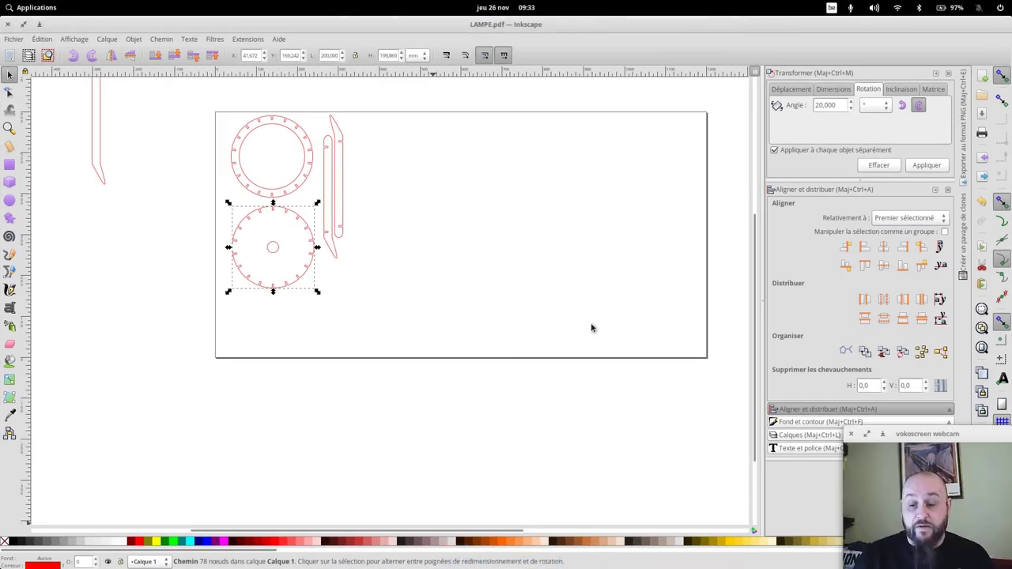
{"action": "scroll", "coordinate": [578, 322], "scroll_direction": "up", "scroll_amount": 3}
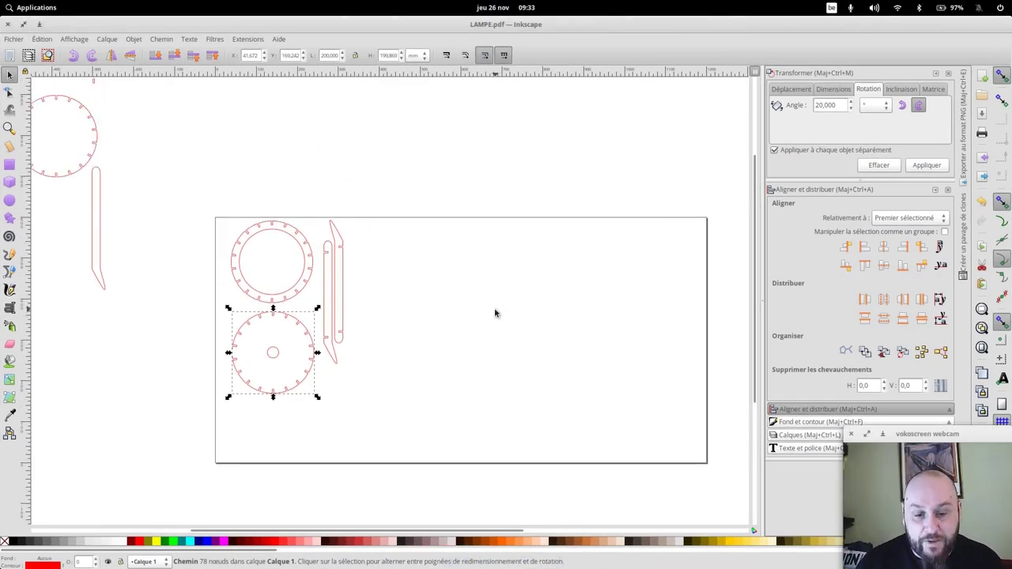
{"action": "left_click_drag", "start_coordinate": [495, 312], "coordinate": [634, 293]}
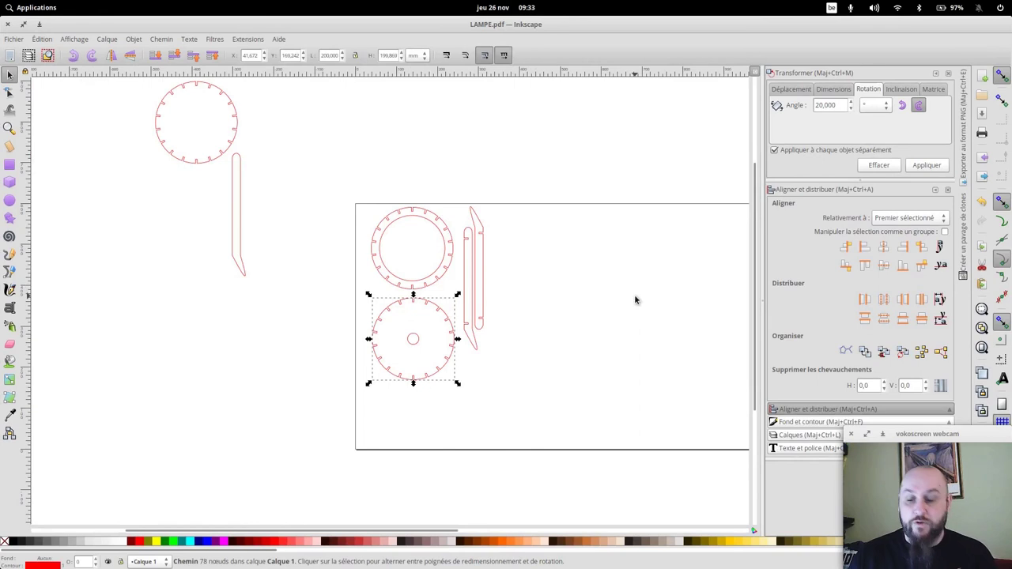